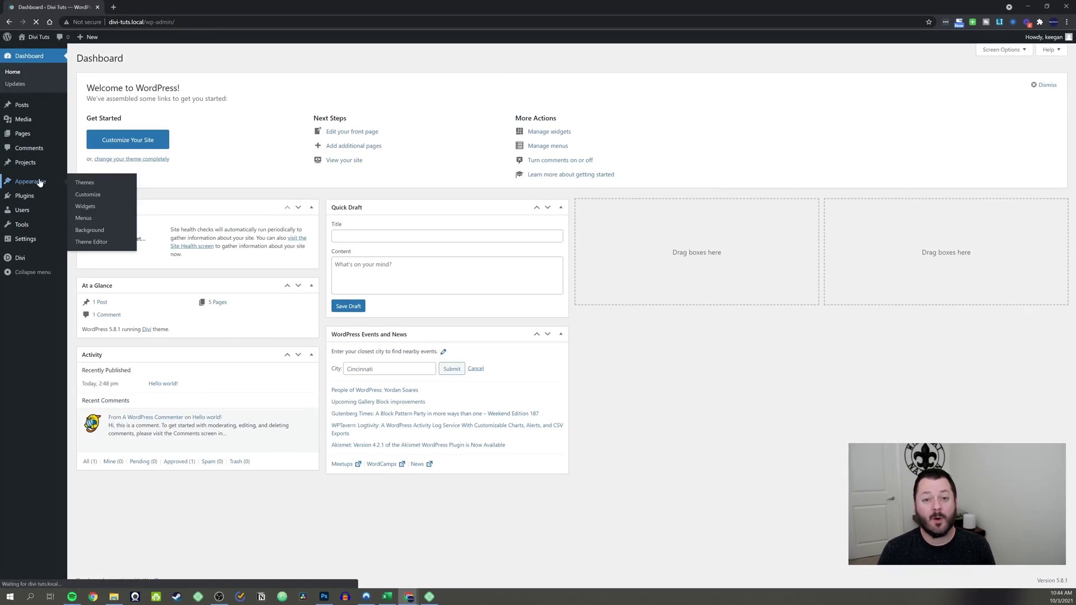
# In Appearance > Themes, confirm Divi 4.11.1 is the active theme among four installed
pyautogui.click(40, 180)
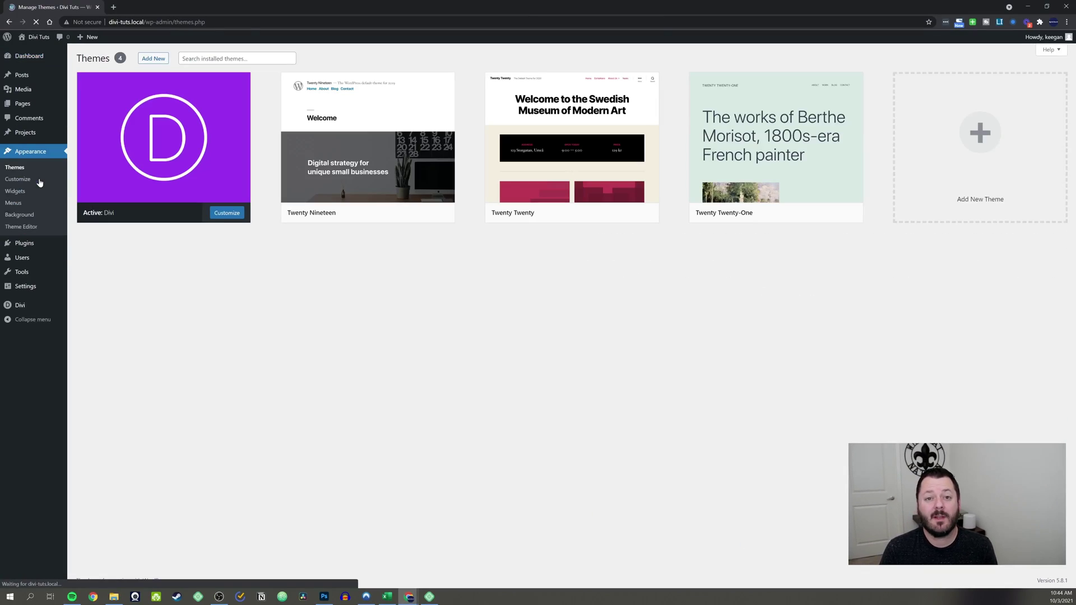
pyautogui.click(87, 174)
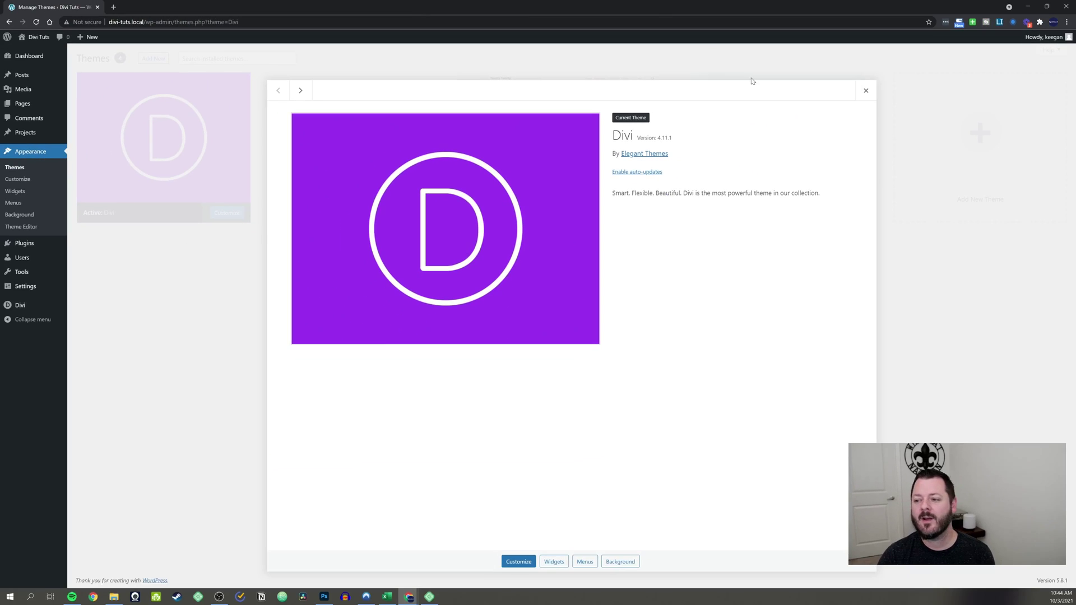
pyautogui.click(866, 90)
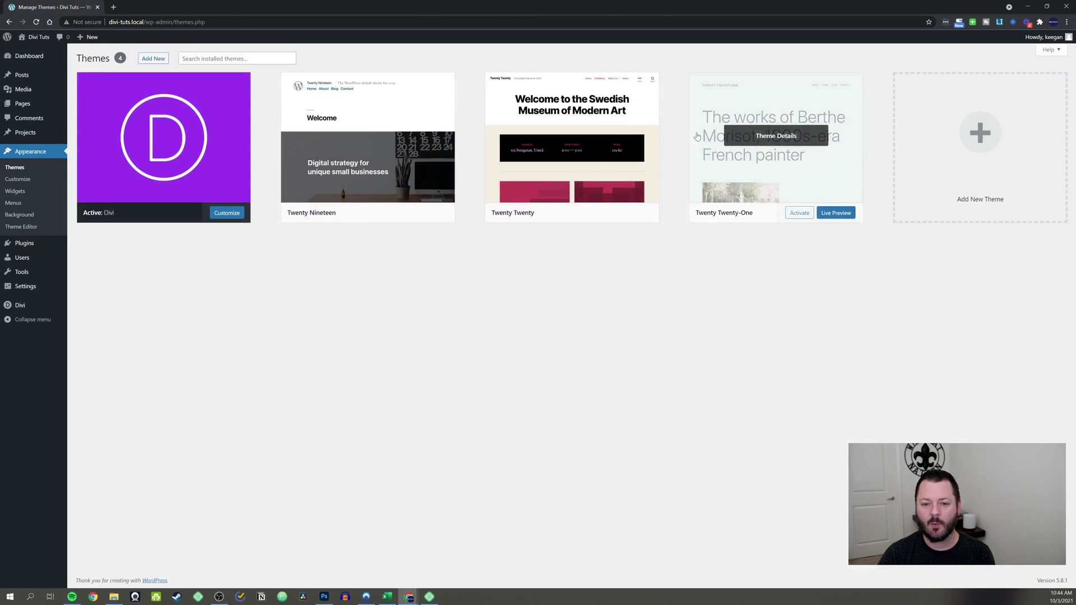
# Visit the live site and scroll through the Butcher homepage and its header
pyautogui.click(31, 40)
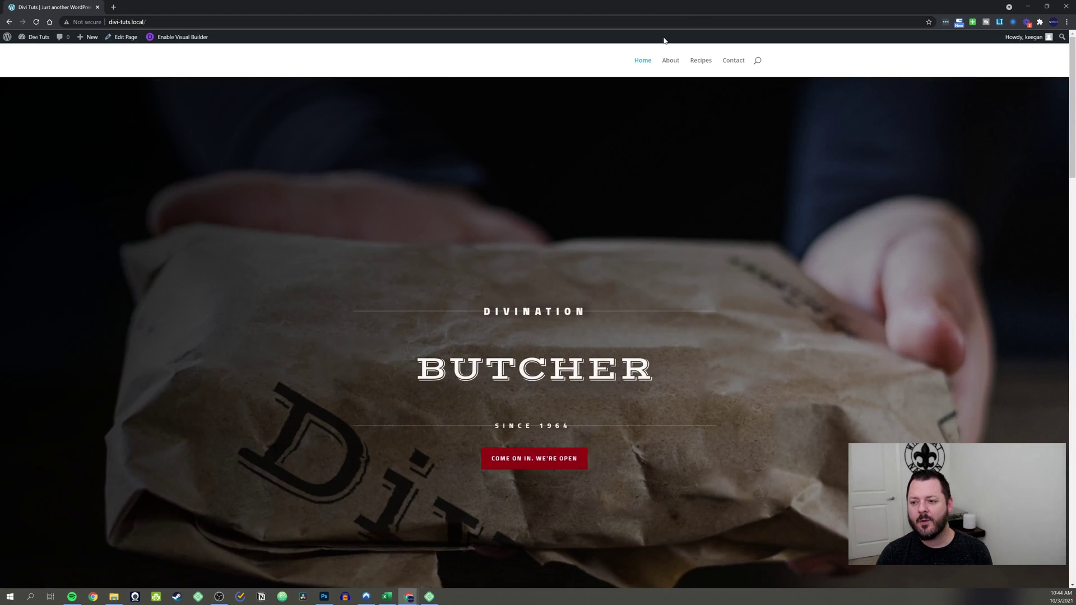
pyautogui.scroll(-3, 654, 236)
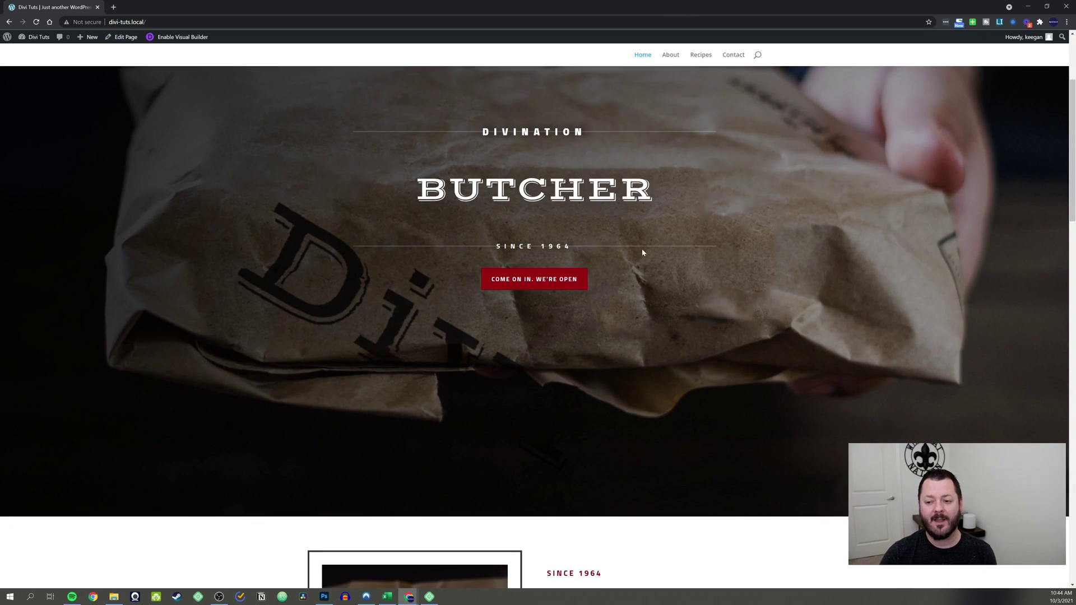
pyautogui.scroll(-15, 641, 250)
pyautogui.scroll(8, 641, 249)
pyautogui.scroll(10, 418, 58)
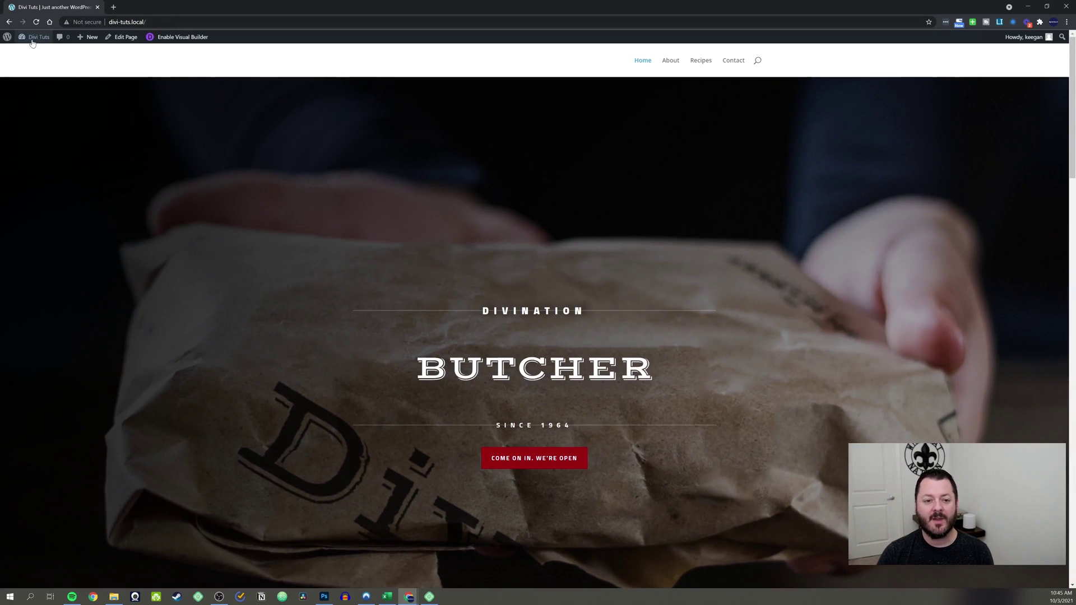
pyautogui.moveTo(32, 43)
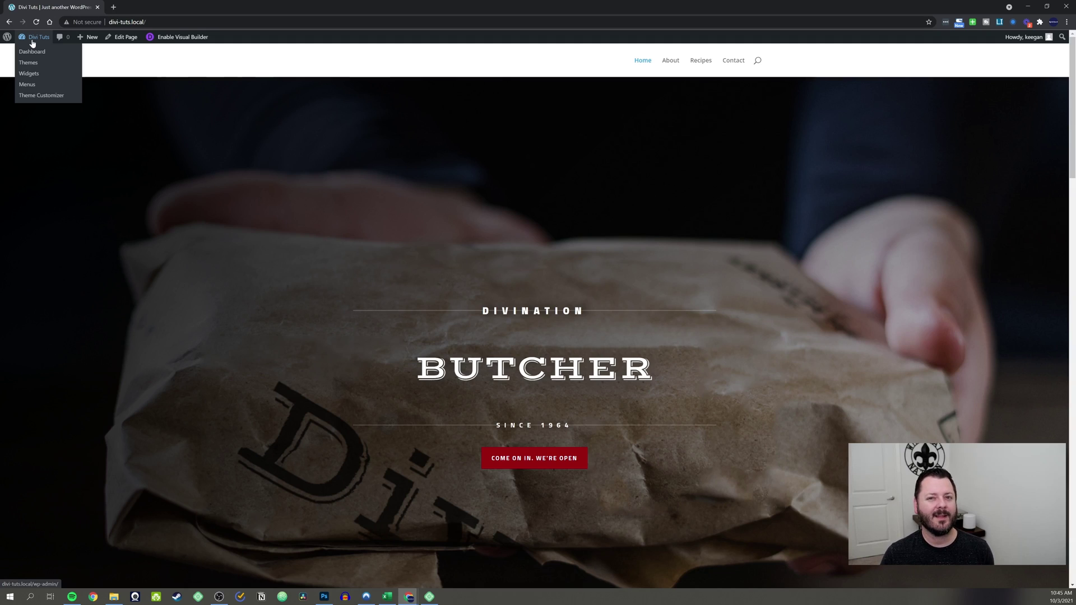
# Return to the dashboard and open the Divi Theme Builder
pyautogui.click(32, 43)
pyautogui.moveTo(34, 258)
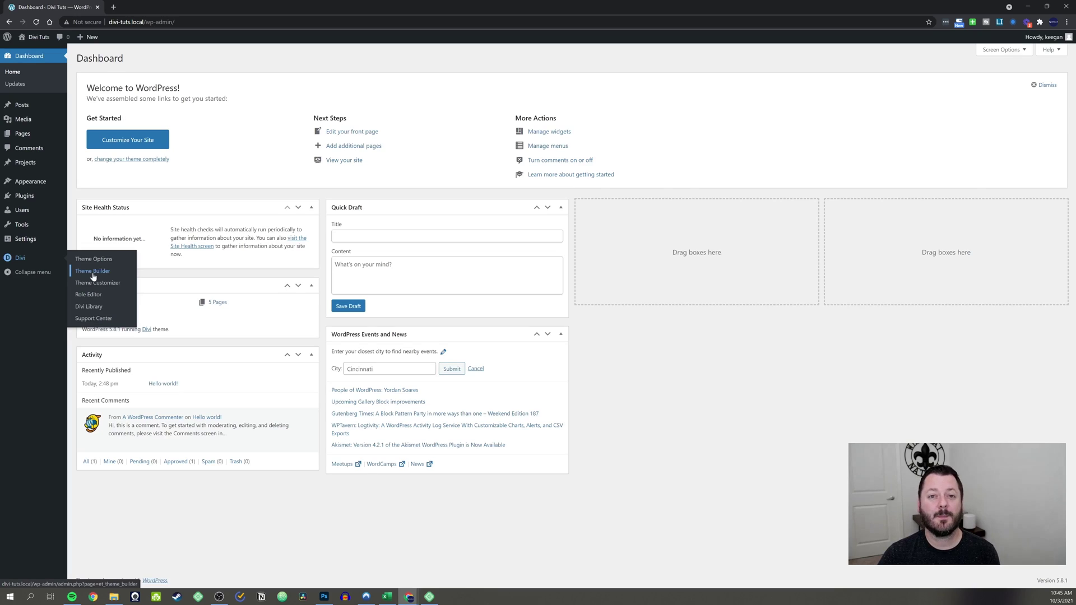
pyautogui.click(93, 269)
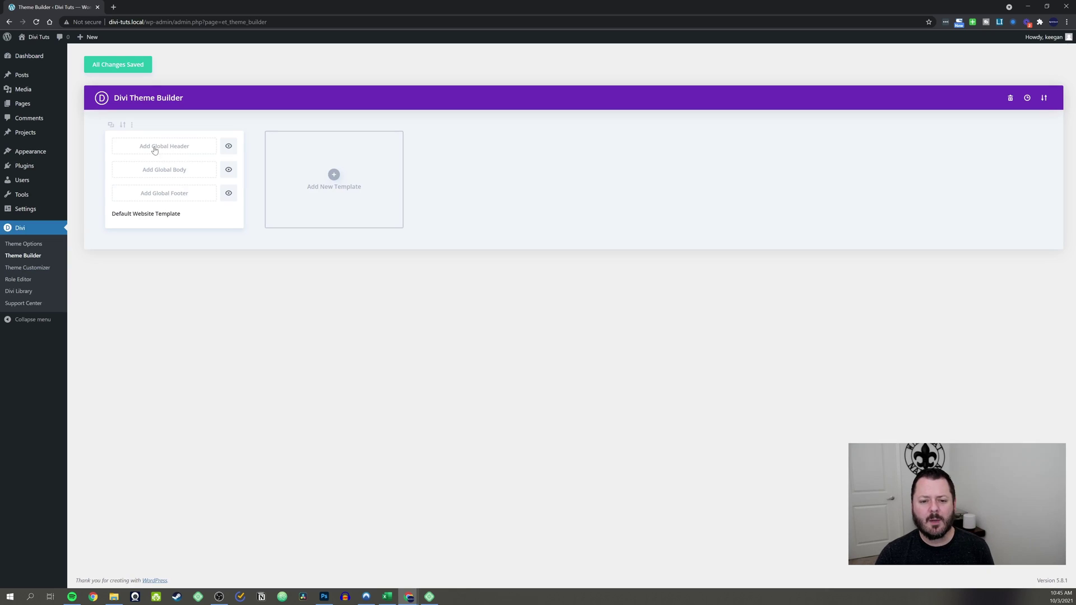
# Add a global header built from scratch containing a single-column row
pyautogui.click(162, 147)
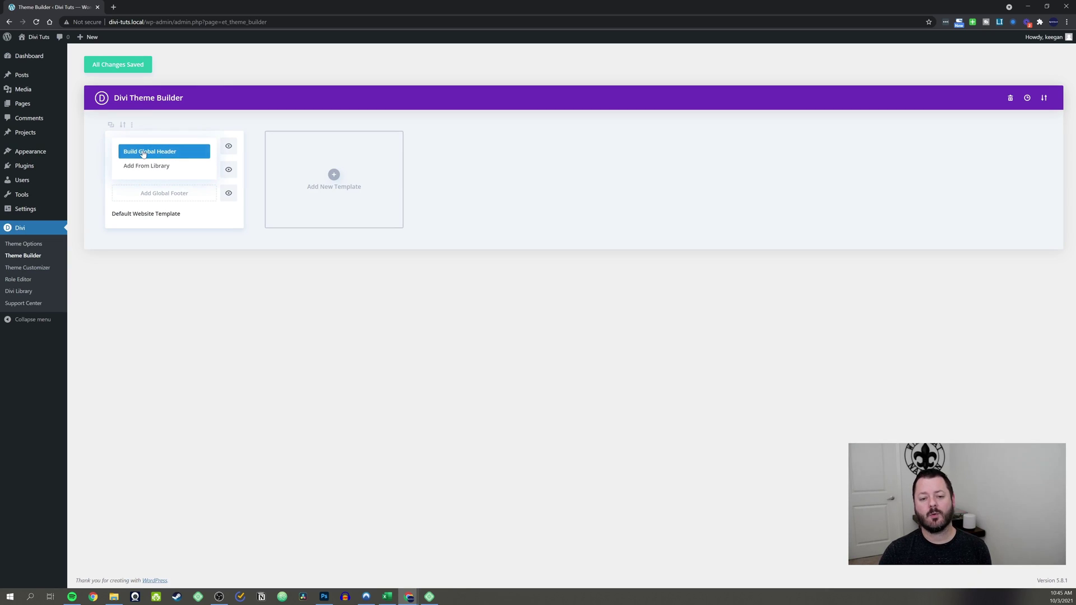
pyautogui.click(143, 152)
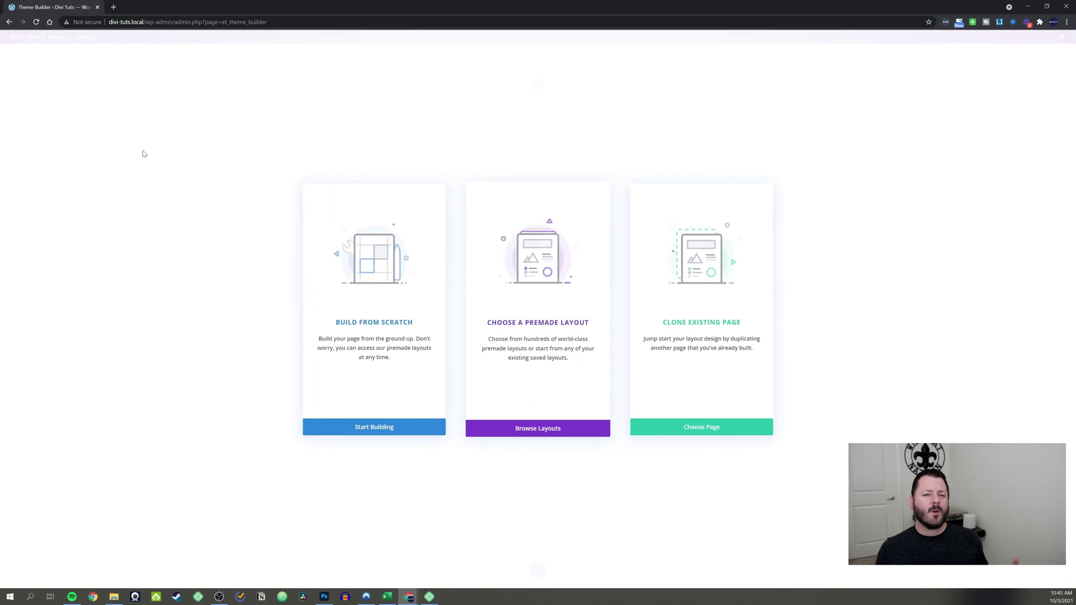
pyautogui.click(361, 280)
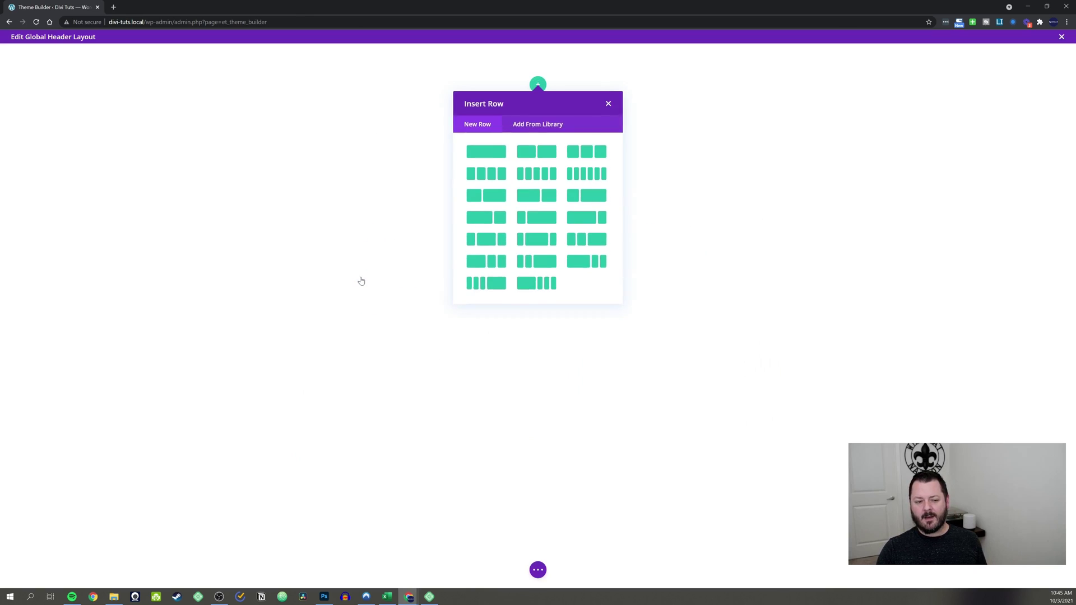
pyautogui.click(496, 161)
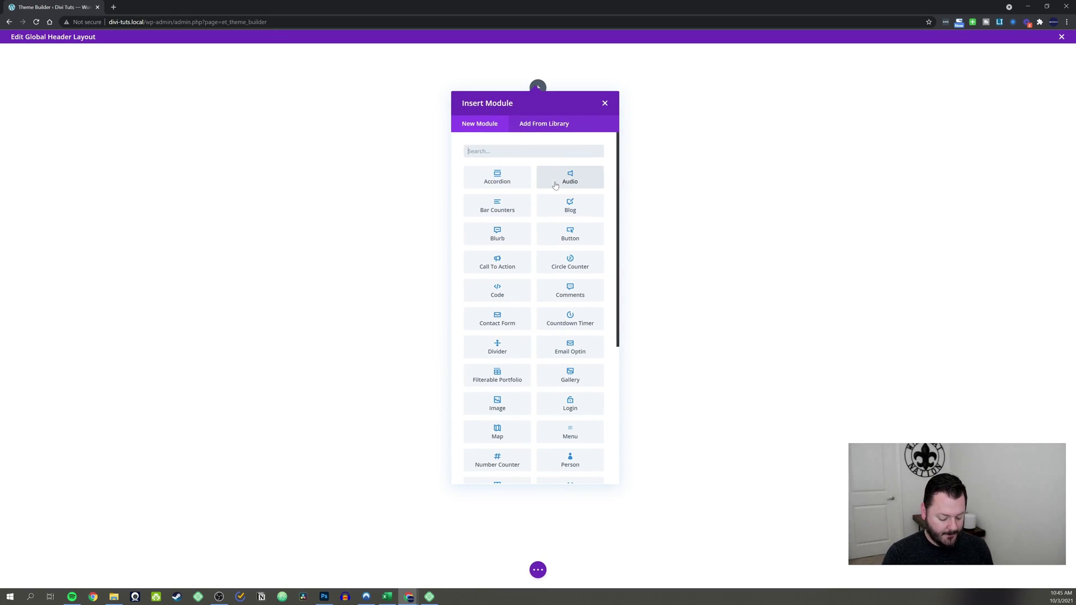
# Add a Menu module to the row and set its logo to the dynamic Site Logo
pyautogui.write('menu')
pyautogui.click(508, 178)
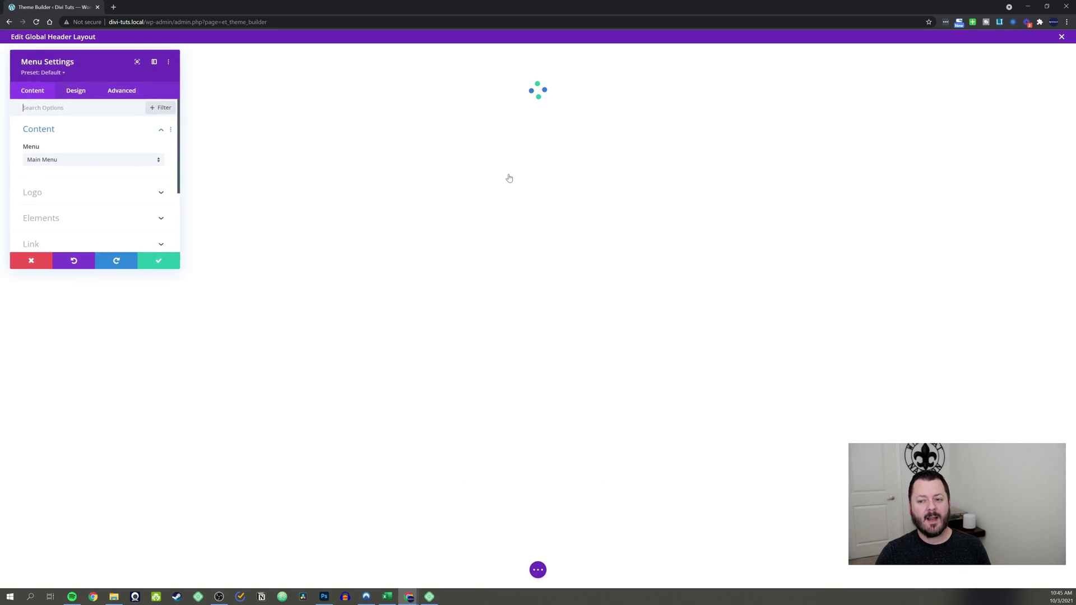
pyautogui.moveTo(104, 66); pyautogui.dragTo(172, 133)
pyautogui.click(141, 263)
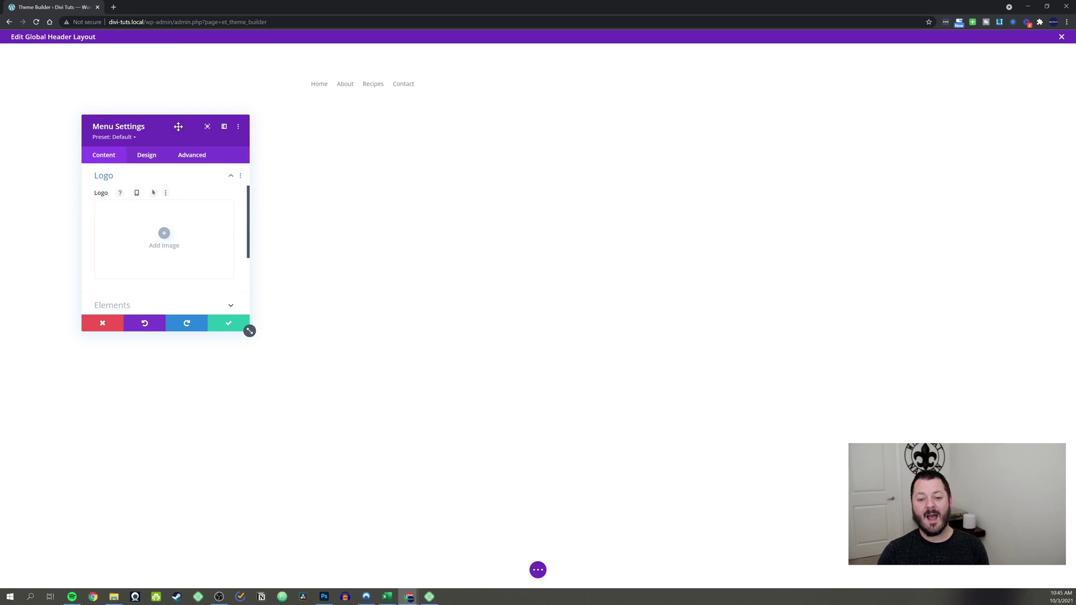
pyautogui.moveTo(137, 142); pyautogui.dragTo(123, 105)
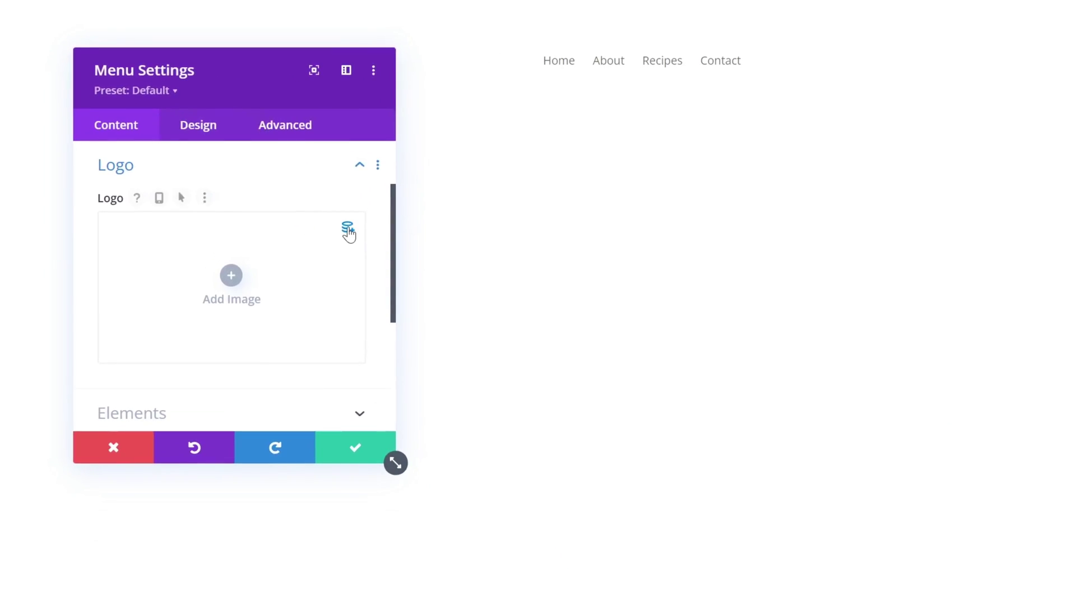
pyautogui.click(209, 170)
pyautogui.click(148, 284)
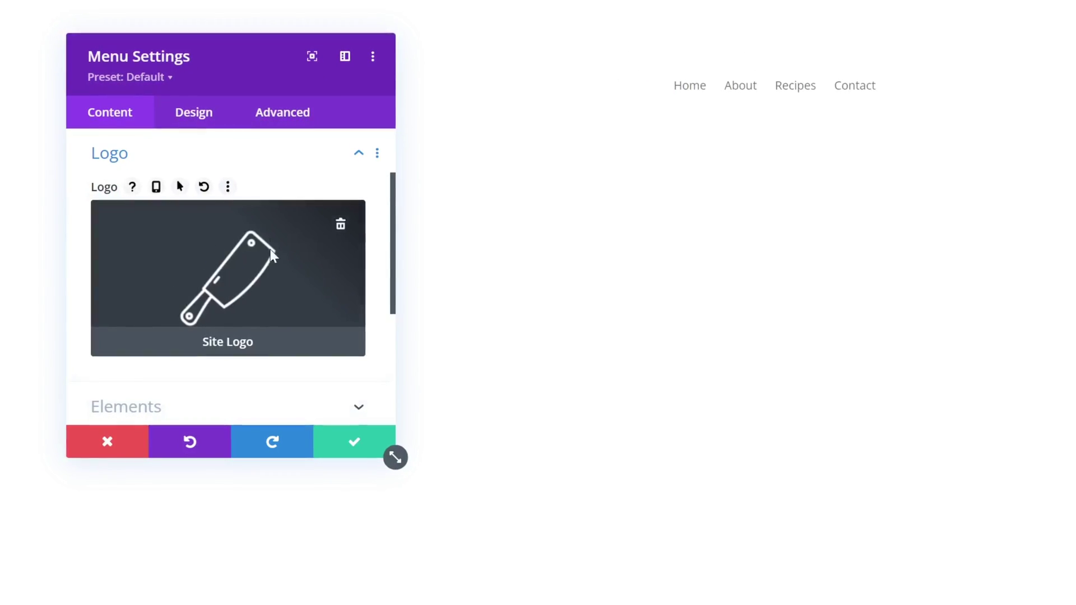
pyautogui.click(350, 444)
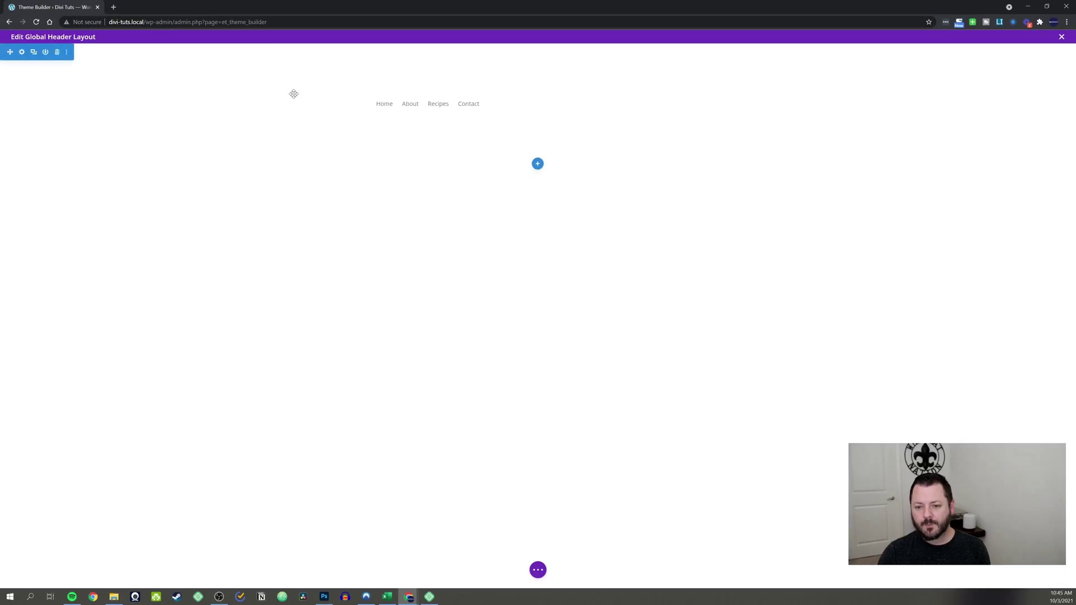
# Give the header section a solid black background colour
pyautogui.click(22, 52)
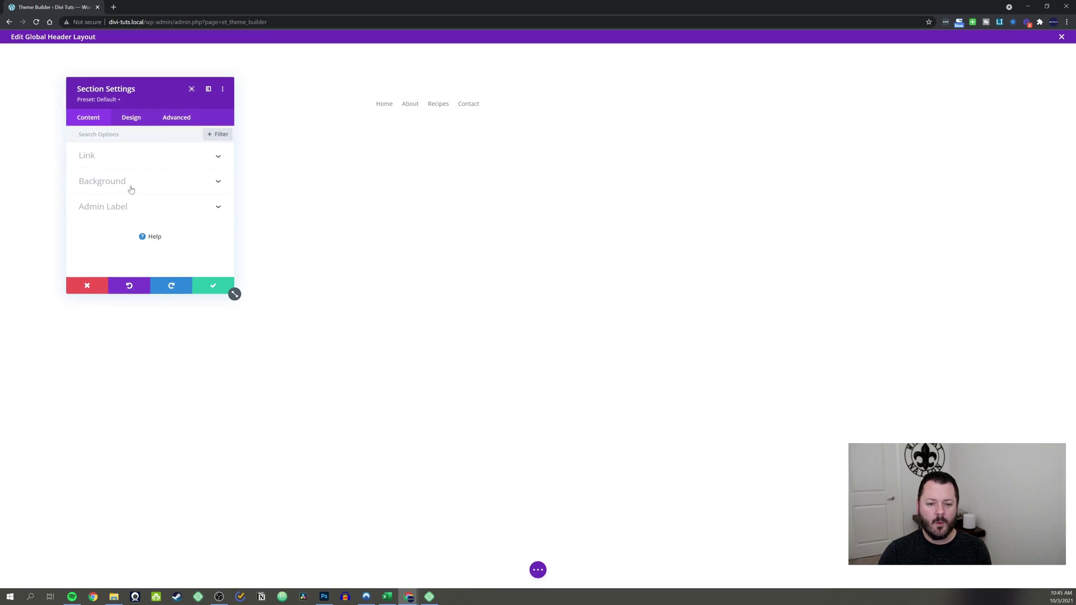
pyautogui.click(112, 185)
pyautogui.click(164, 219)
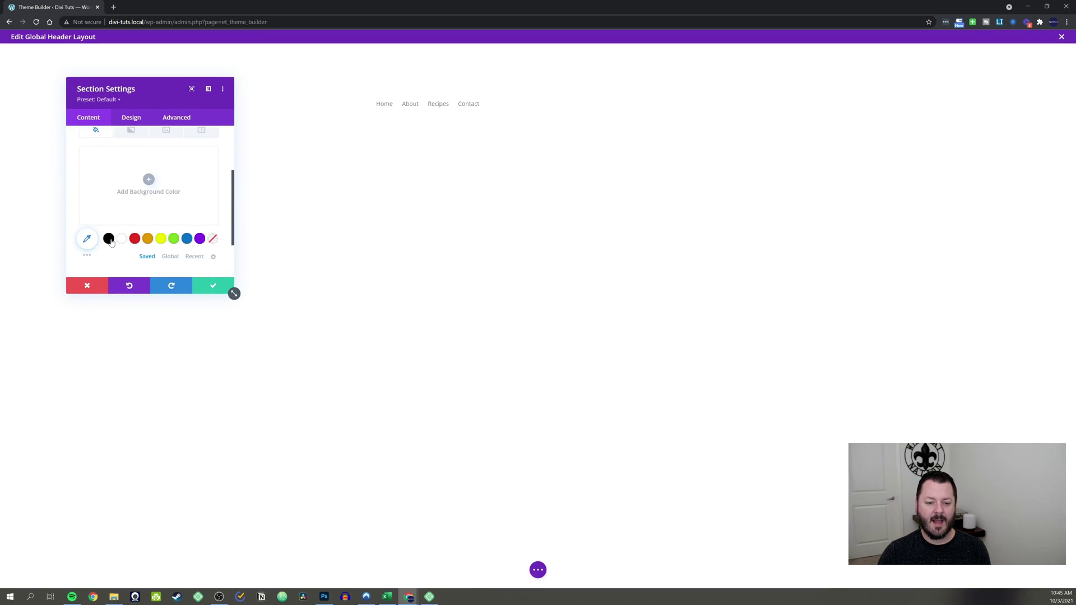
pyautogui.click(109, 239)
pyautogui.click(217, 290)
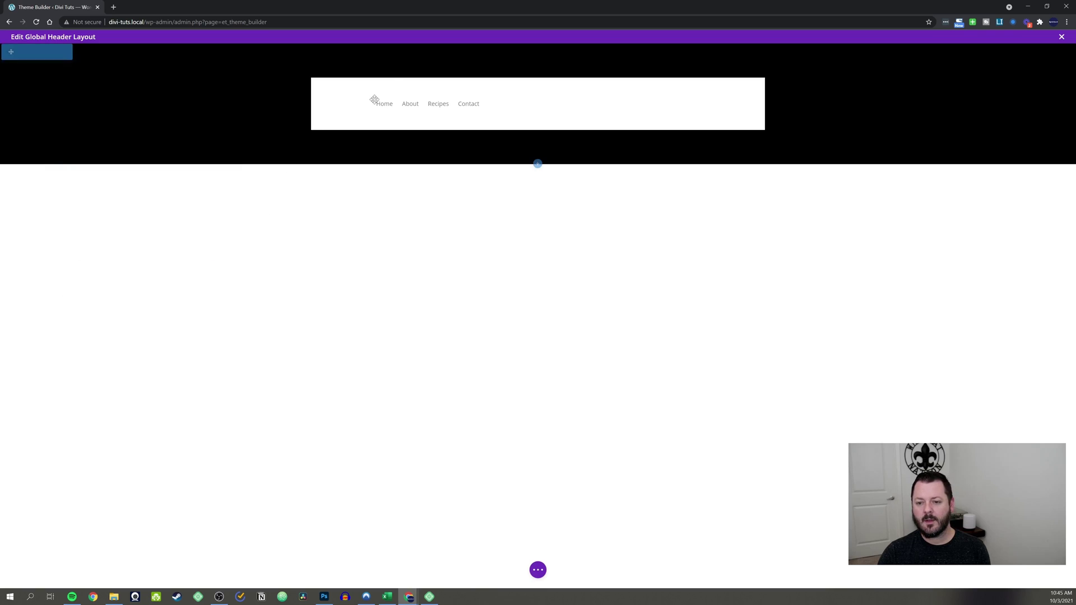
pyautogui.click(519, 98)
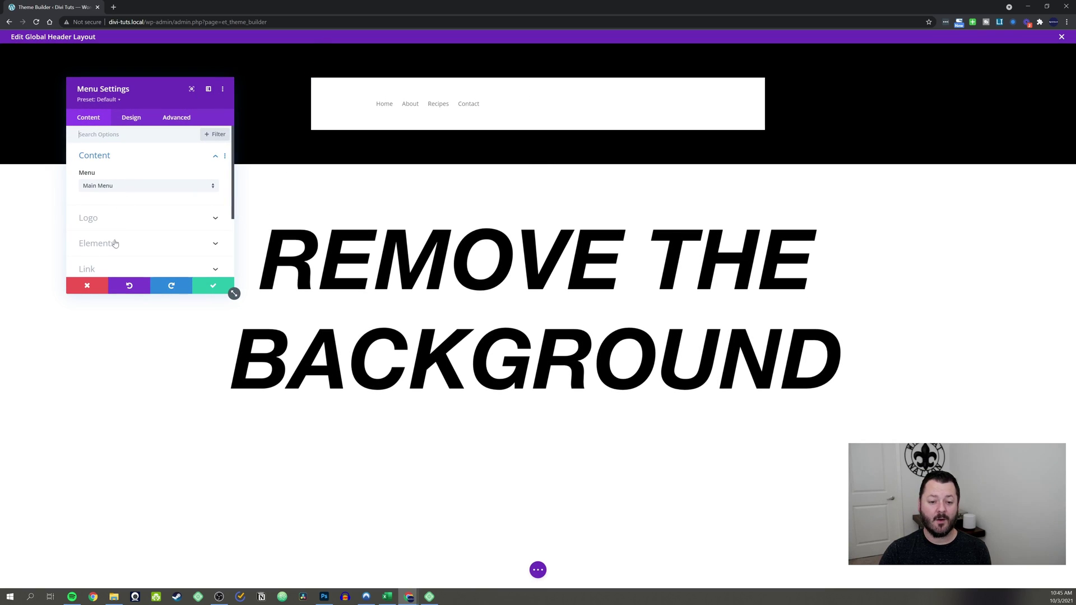
# Remove the menu's white background and make its menu text and active link white
pyautogui.scroll(-3, 112, 235)
pyautogui.click(108, 204)
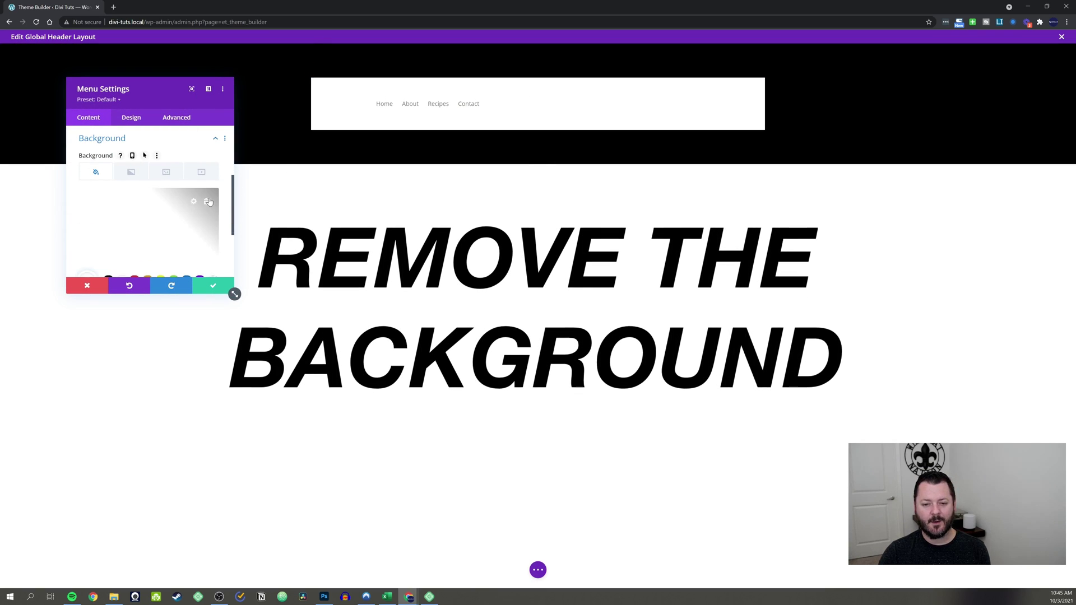
pyautogui.click(206, 199)
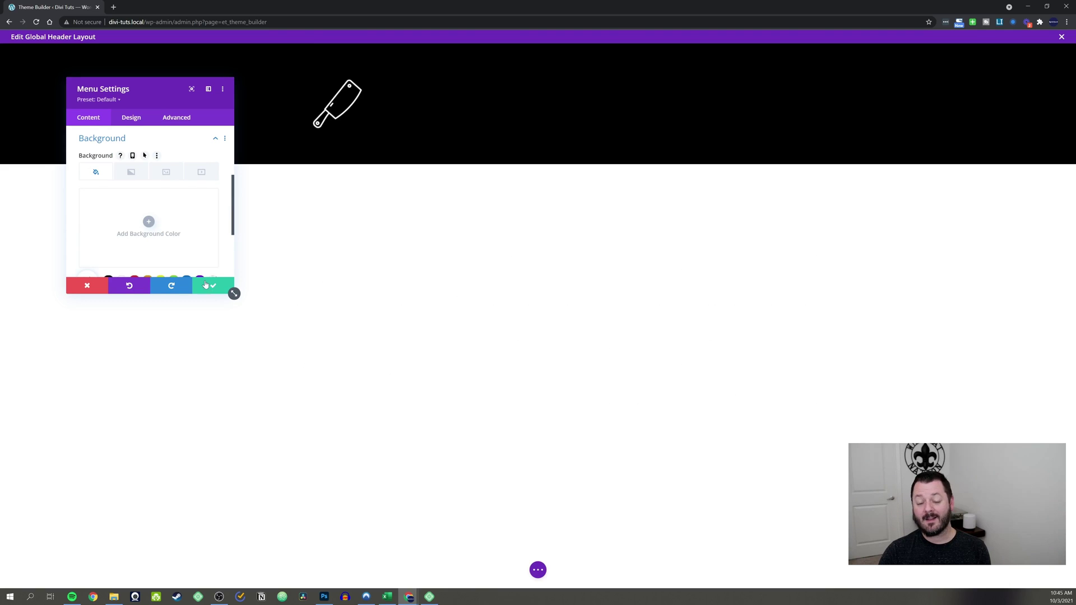
pyautogui.click(129, 116)
pyautogui.click(124, 187)
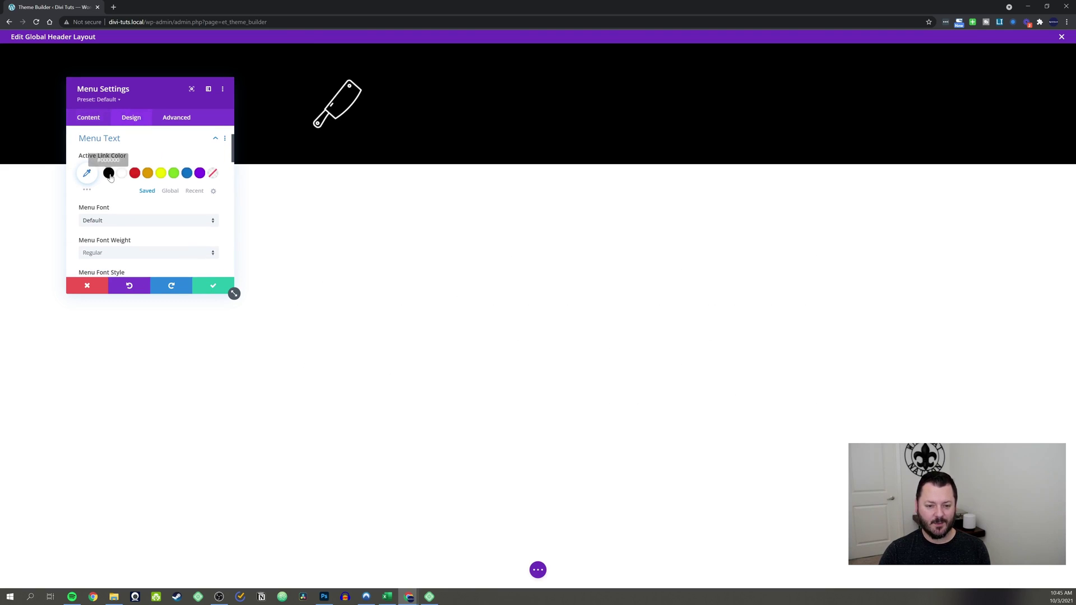
pyautogui.click(121, 176)
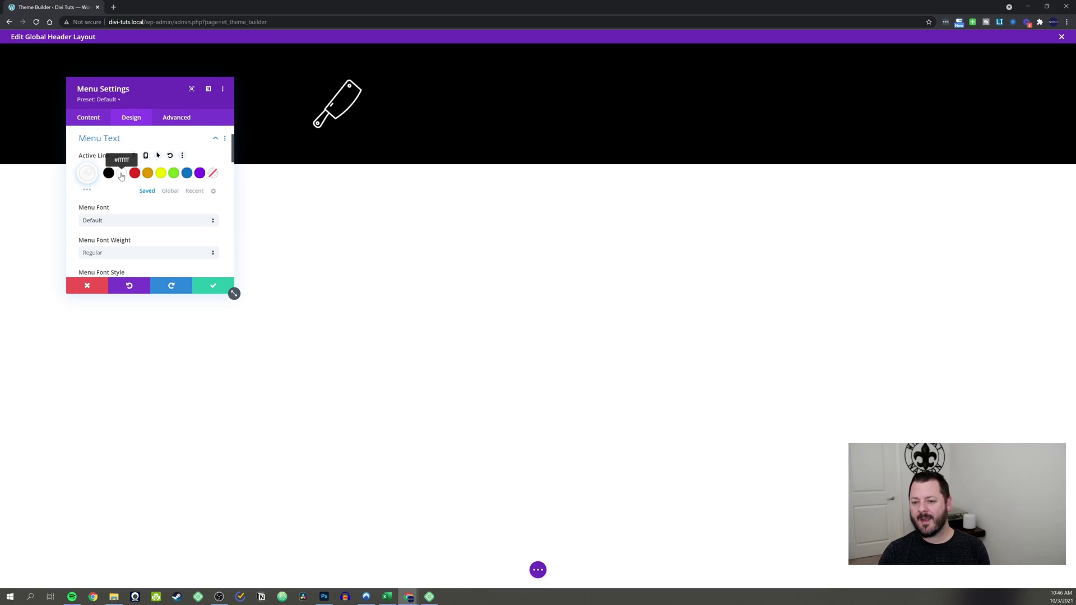
pyautogui.scroll(-3, 121, 177)
pyautogui.scroll(3, 124, 196)
pyautogui.scroll(-1, 124, 215)
pyautogui.scroll(-1, 125, 214)
pyautogui.click(121, 238)
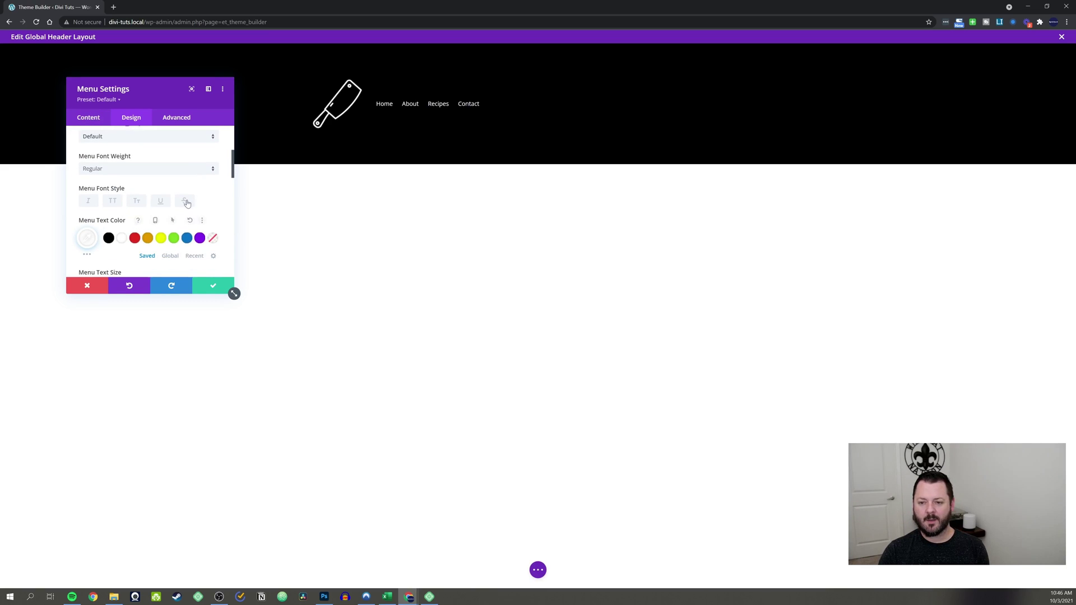
pyautogui.scroll(2, 132, 197)
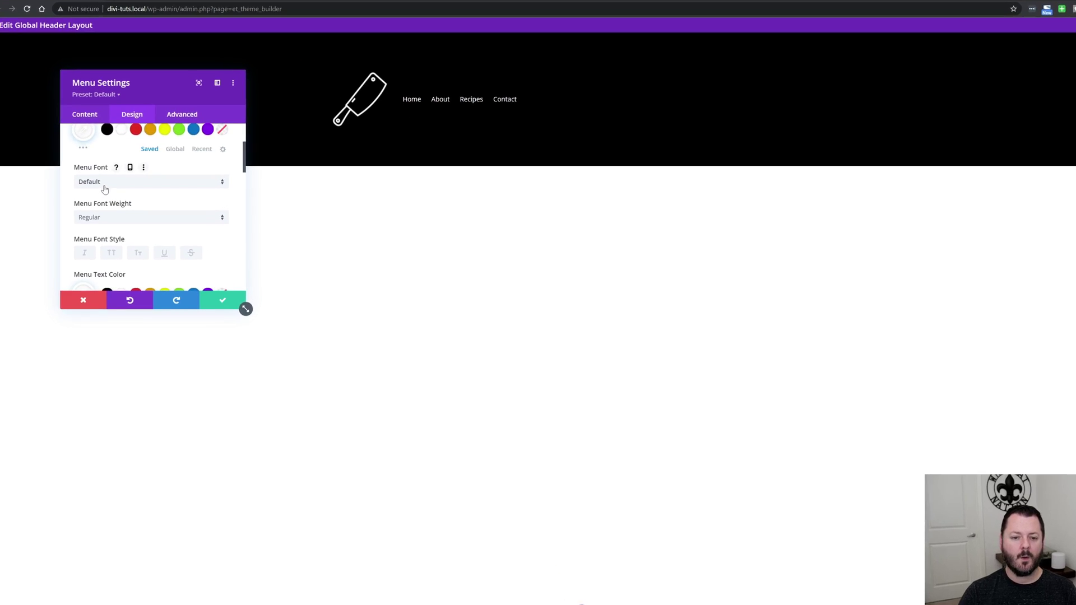
# Set the menu font to Poppins
pyautogui.click(105, 184)
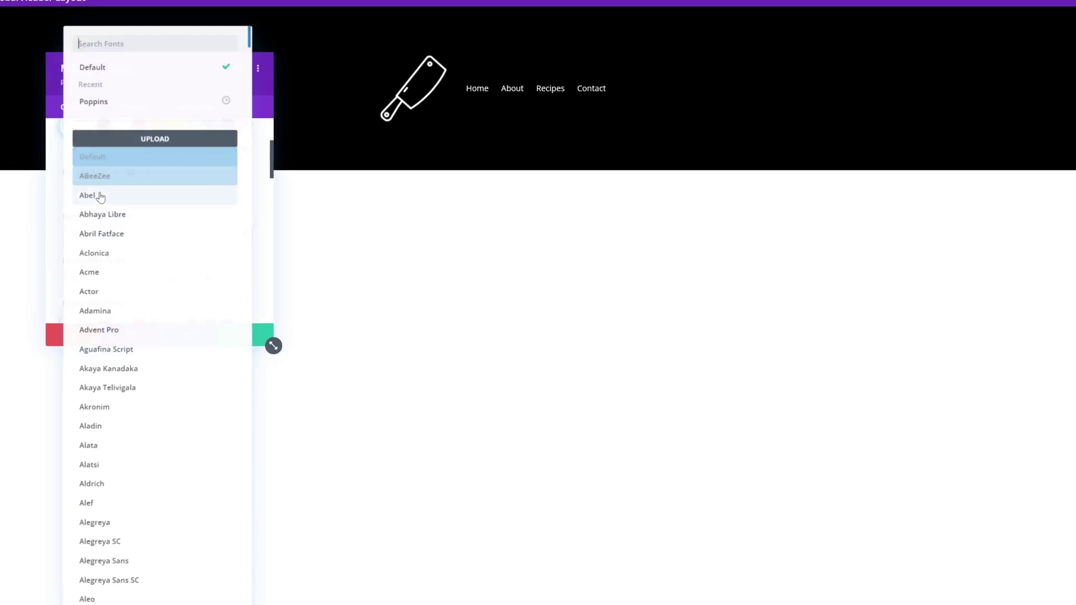
pyautogui.click(109, 103)
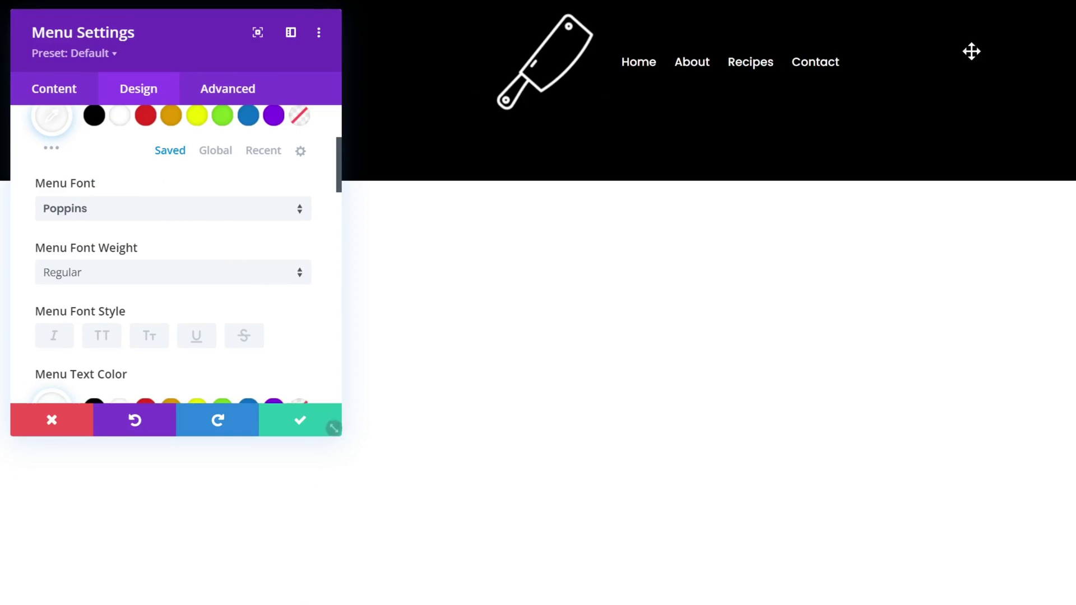
pyautogui.scroll(-3, 174, 305)
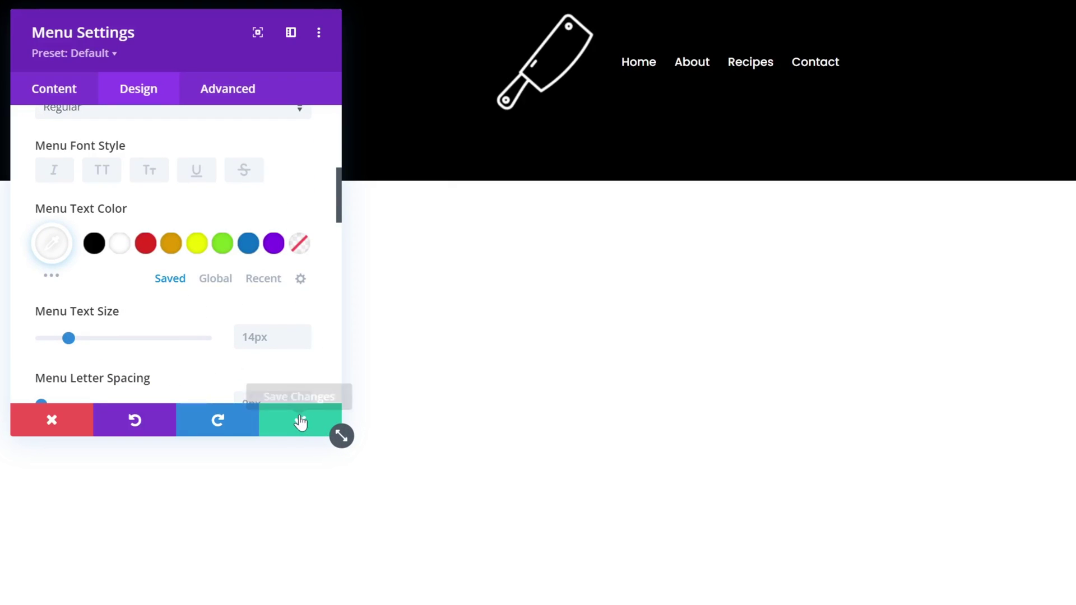
pyautogui.scroll(5, 193, 203)
pyautogui.click(93, 221)
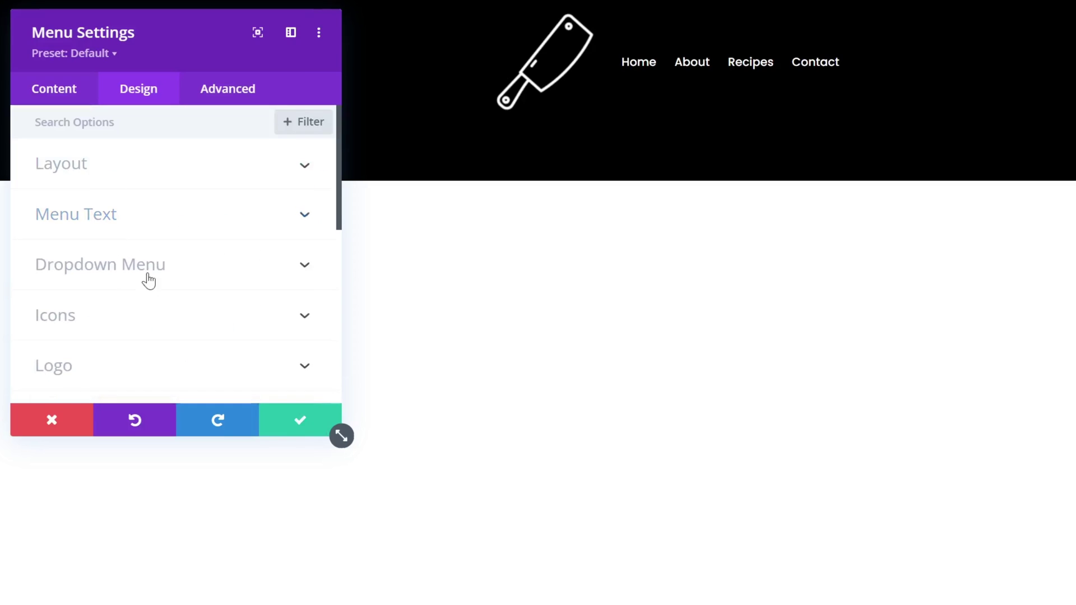
# Set the logo width to 60px and save the menu settings
pyautogui.scroll(-3, 115, 335)
pyautogui.click(89, 246)
pyautogui.scroll(-2, 79, 255)
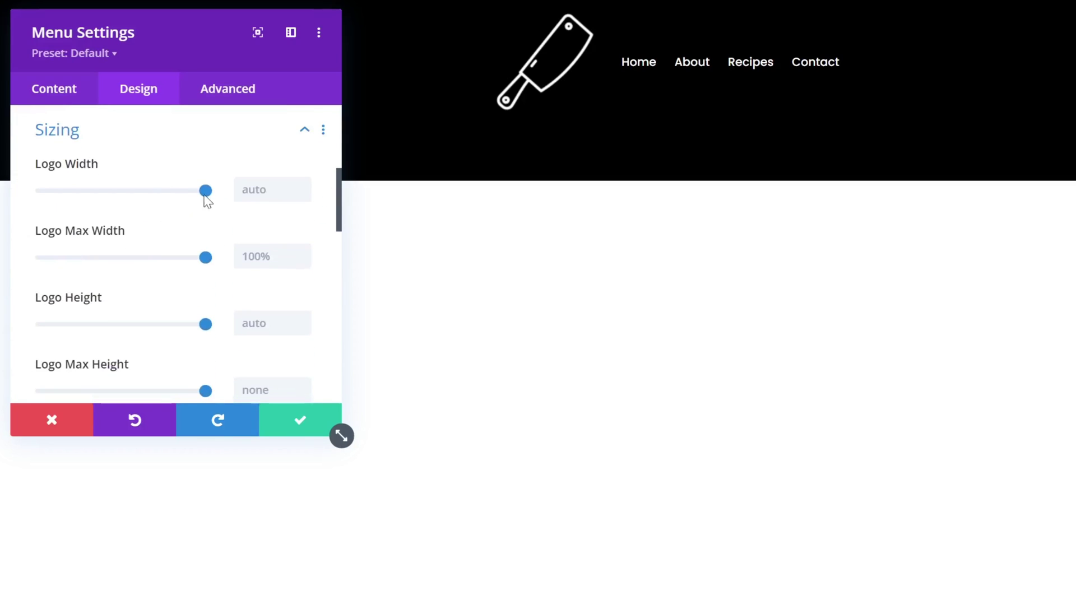
pyautogui.click(242, 189)
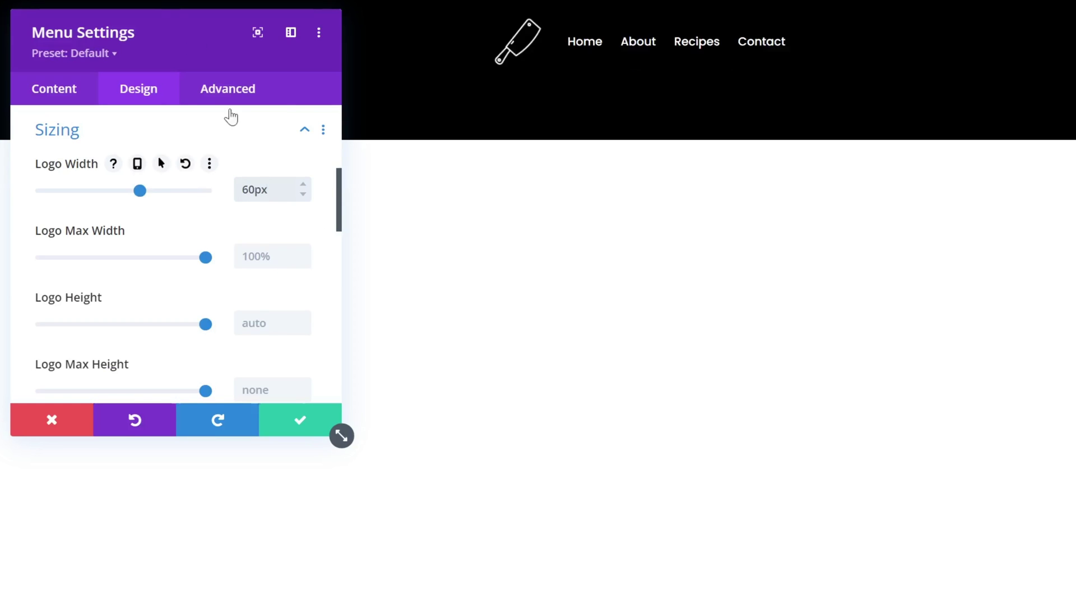
pyautogui.click(300, 420)
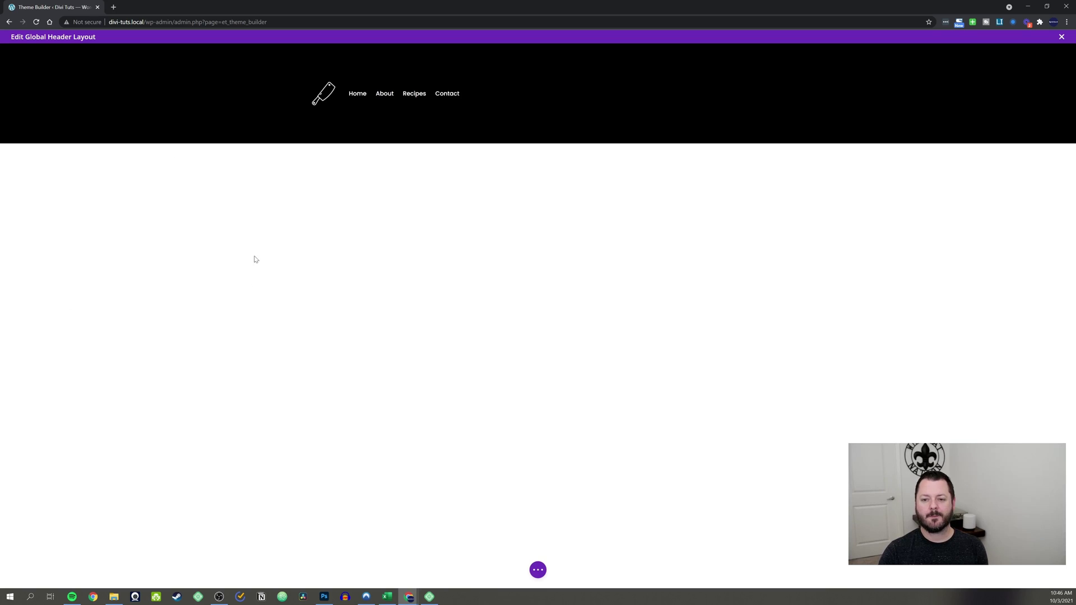
# Position the header section Absolute, anchored top centre, with z-index 500
pyautogui.moveTo(19, 84)
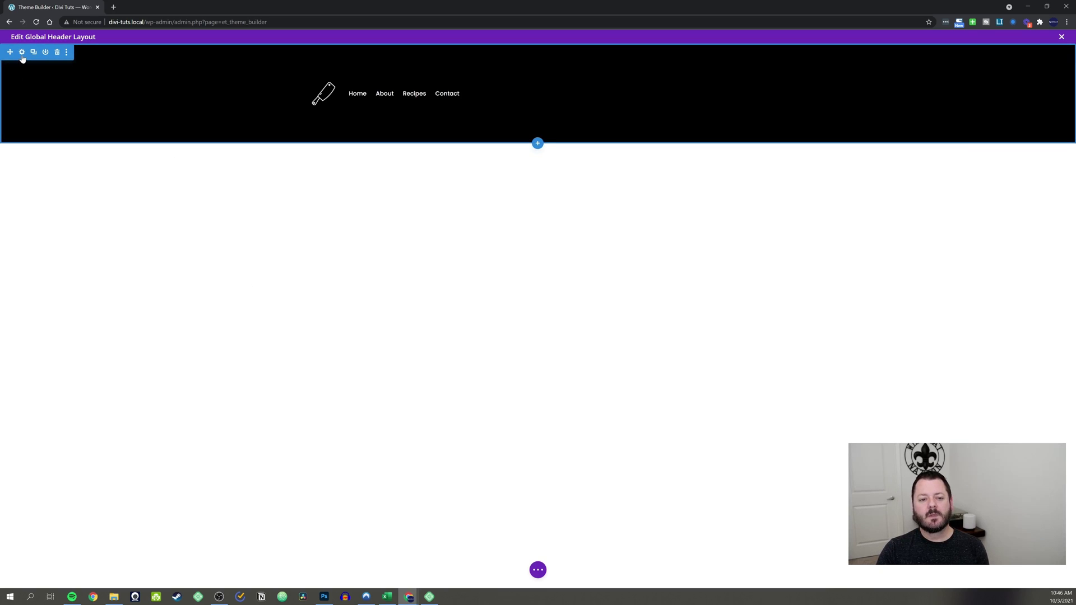
pyautogui.moveTo(585, 90)
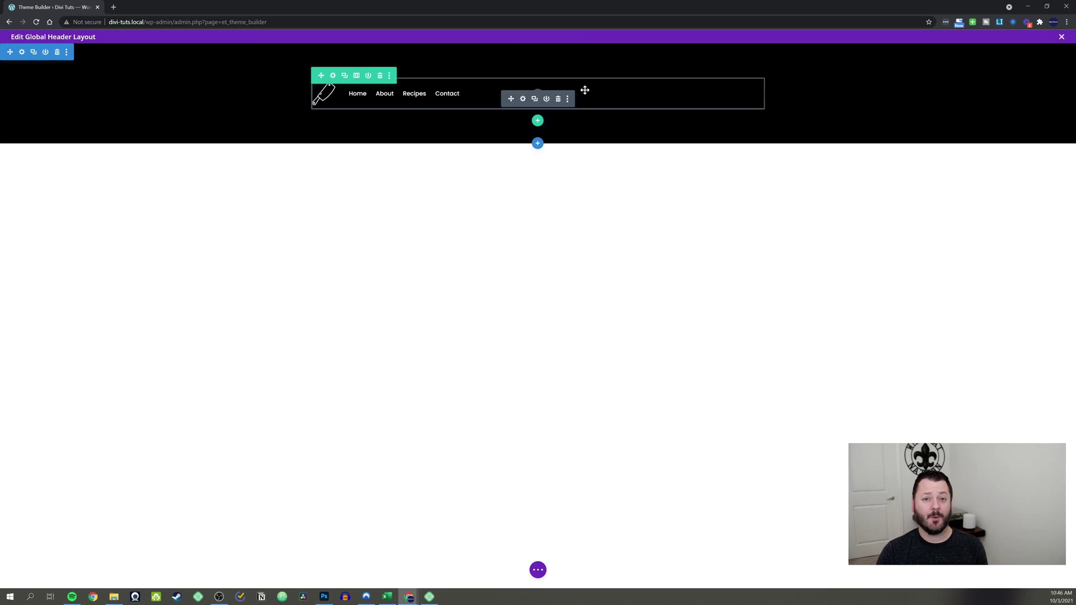
pyautogui.click(23, 53)
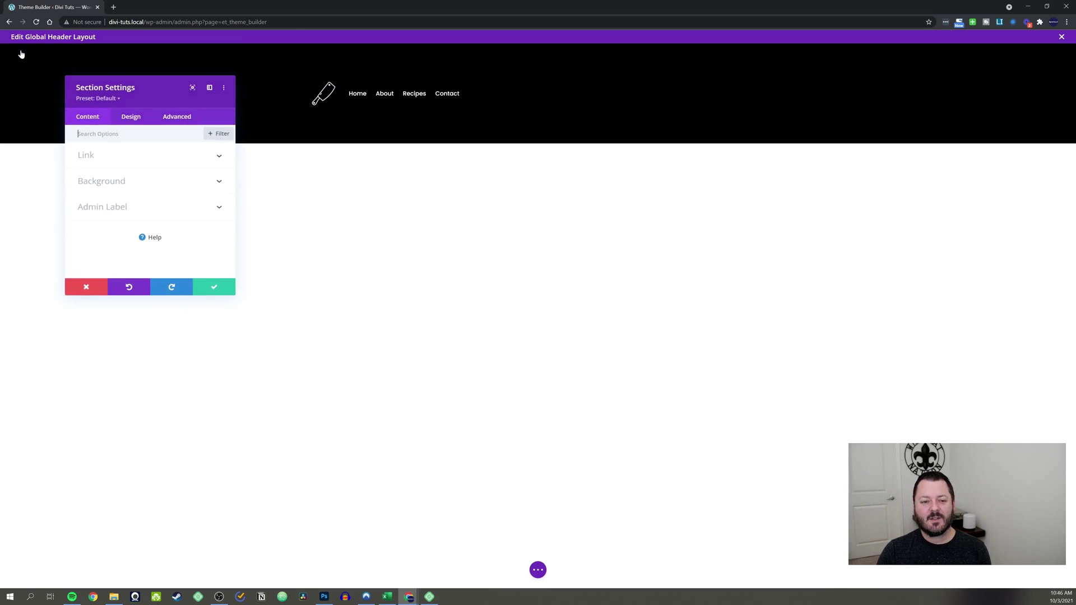
pyautogui.click(172, 119)
pyautogui.scroll(-4, 120, 232)
pyautogui.click(113, 200)
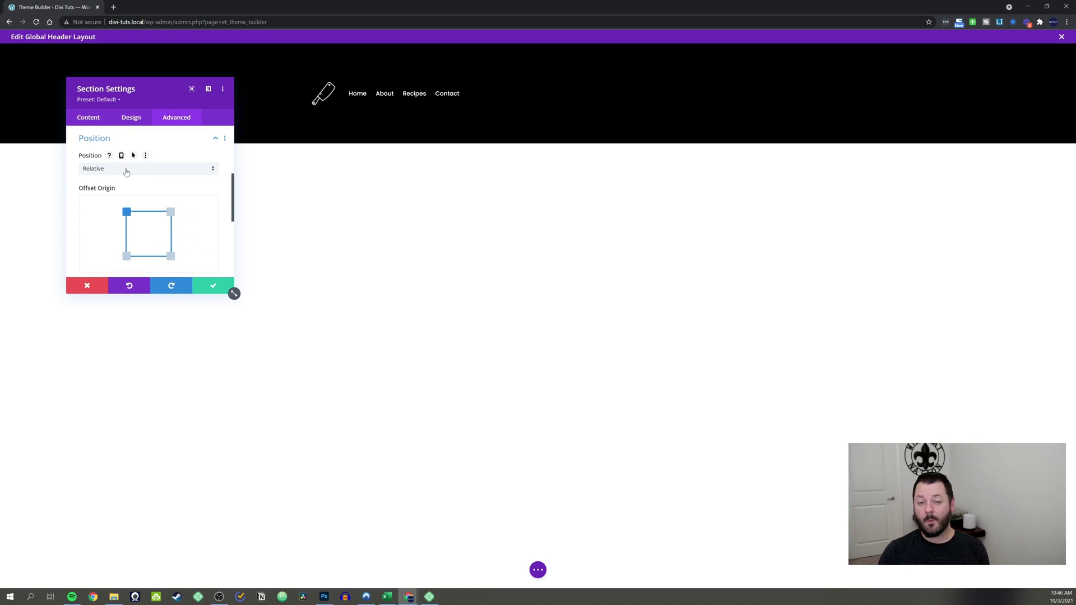
pyautogui.click(126, 169)
pyautogui.click(115, 210)
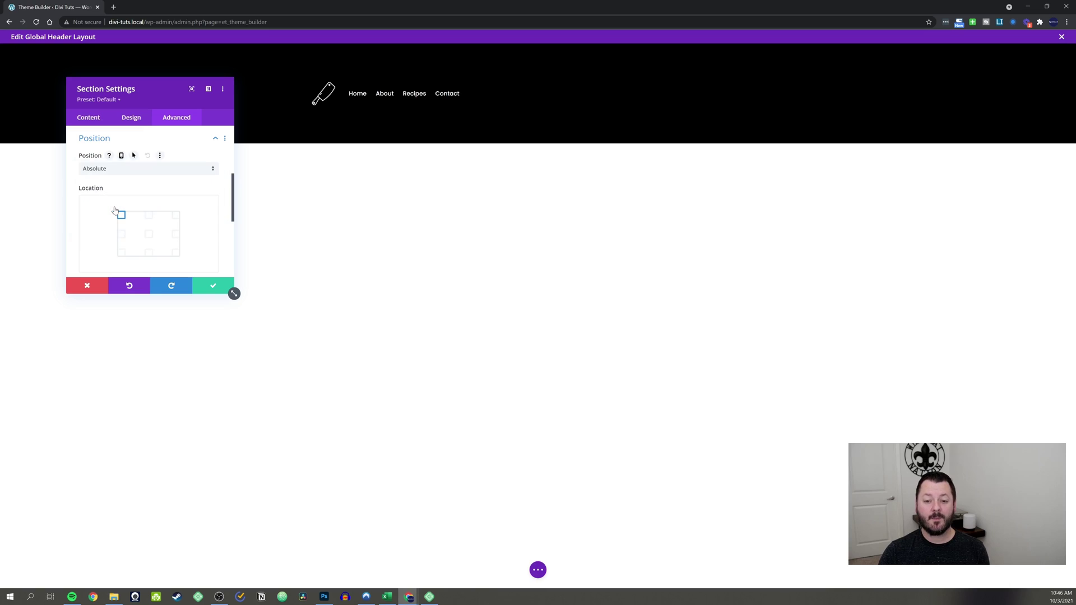
pyautogui.click(154, 215)
pyautogui.scroll(-3, 149, 240)
pyautogui.scroll(1, 157, 227)
pyautogui.click(165, 250)
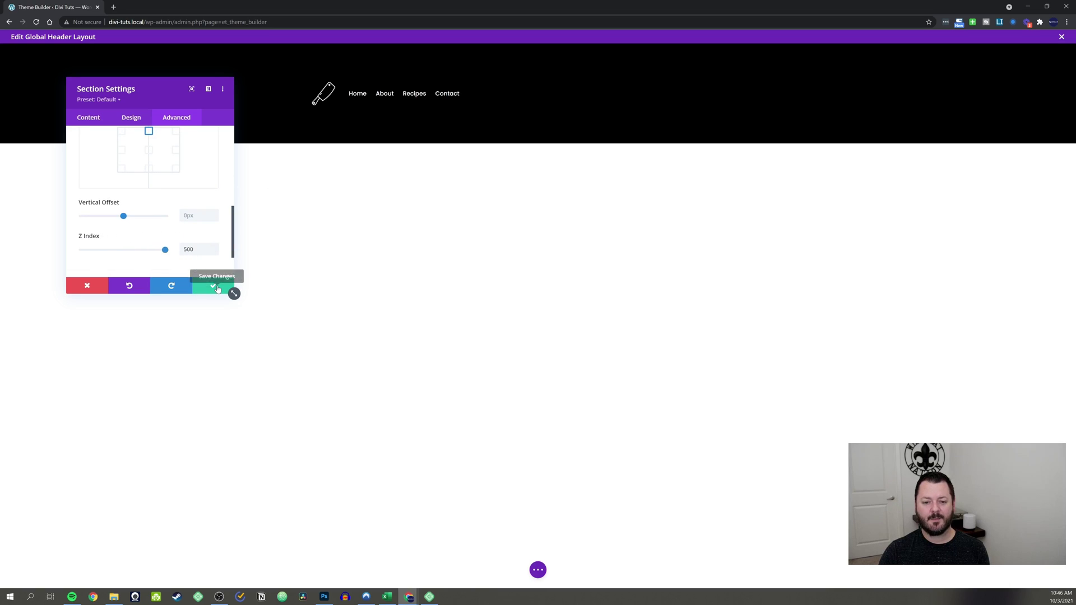
# Give the header section a 10px top margin and a 90% width
pyautogui.scroll(5, 168, 211)
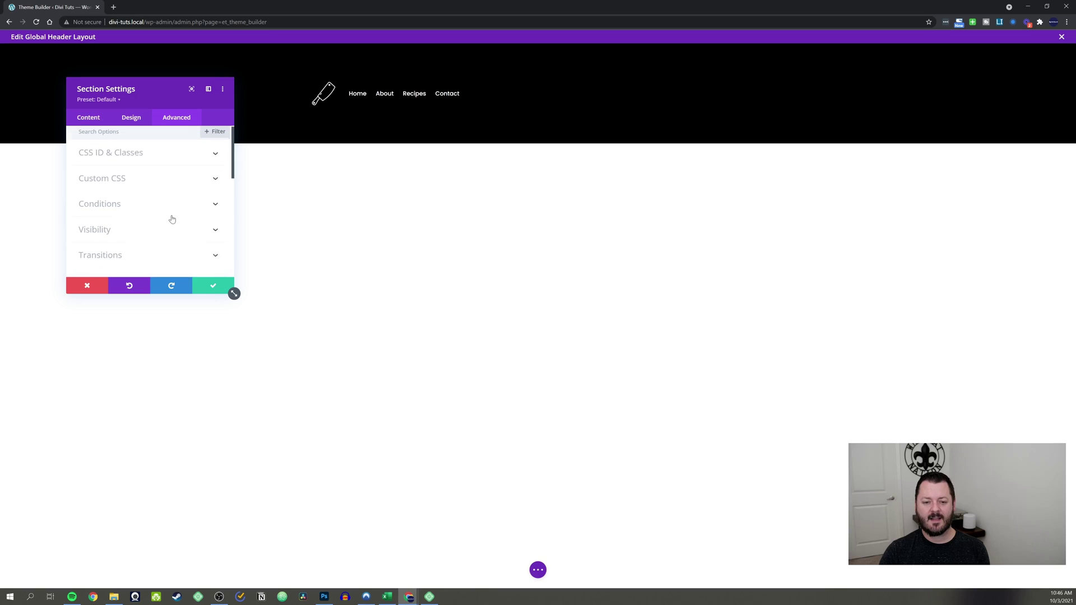
pyautogui.click(125, 118)
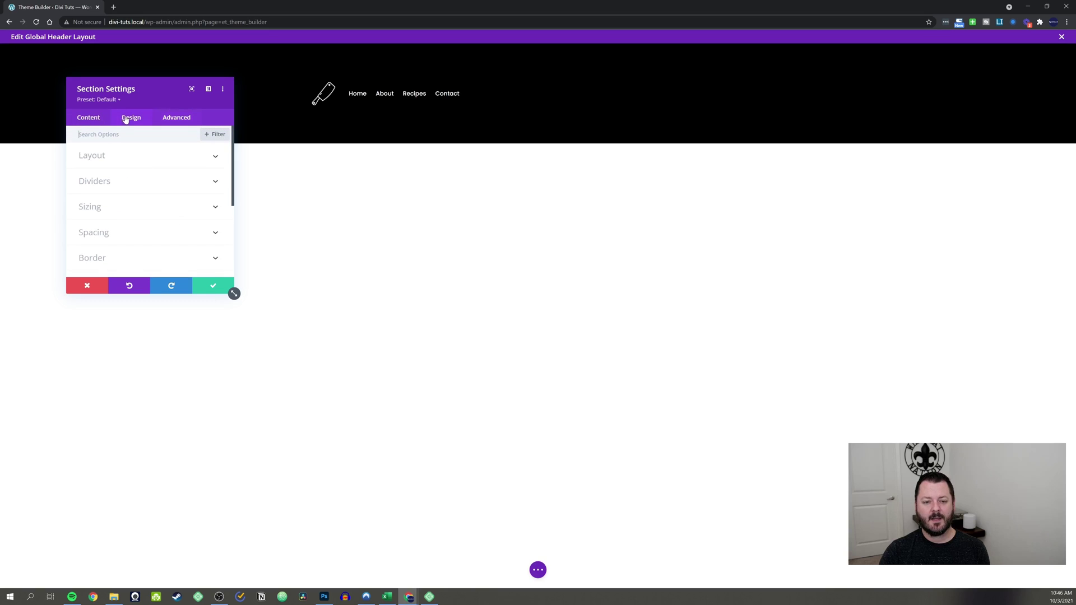
pyautogui.click(97, 213)
pyautogui.click(111, 138)
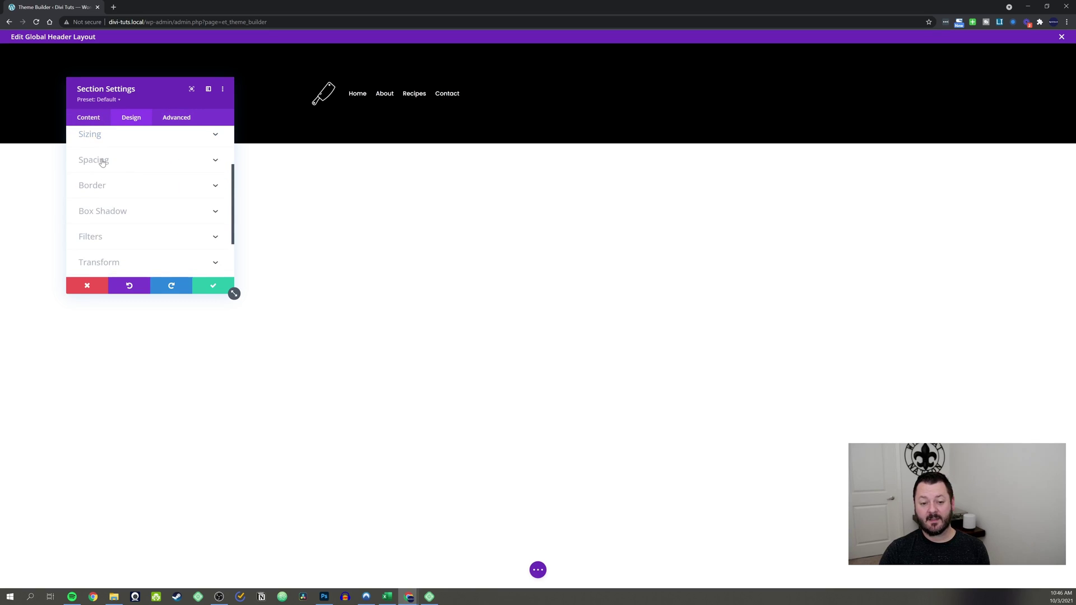
pyautogui.click(102, 161)
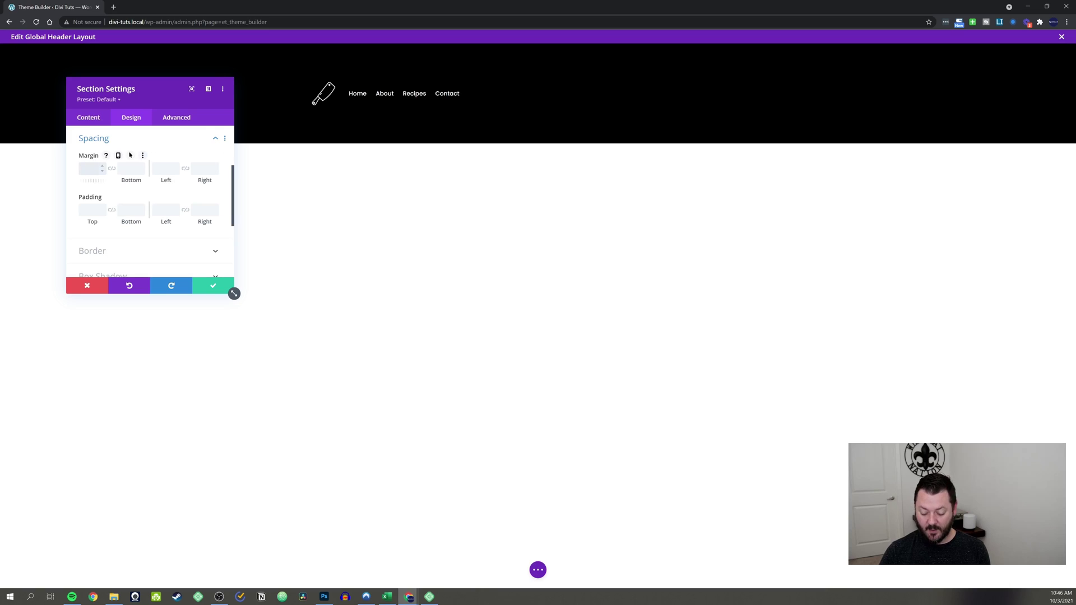
pyautogui.write('10px')
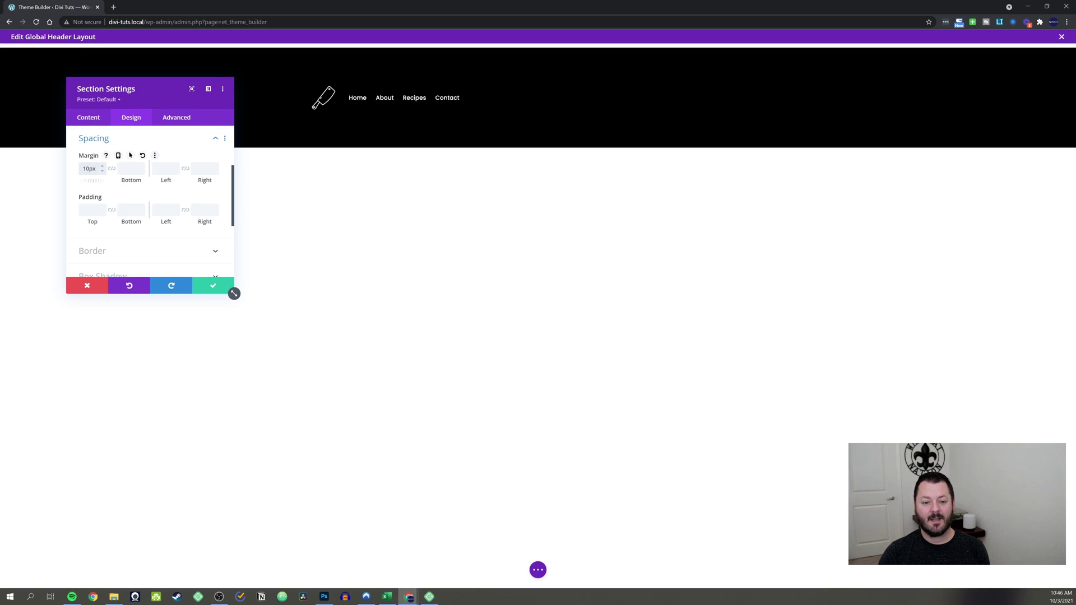
pyautogui.click(112, 138)
pyautogui.click(111, 193)
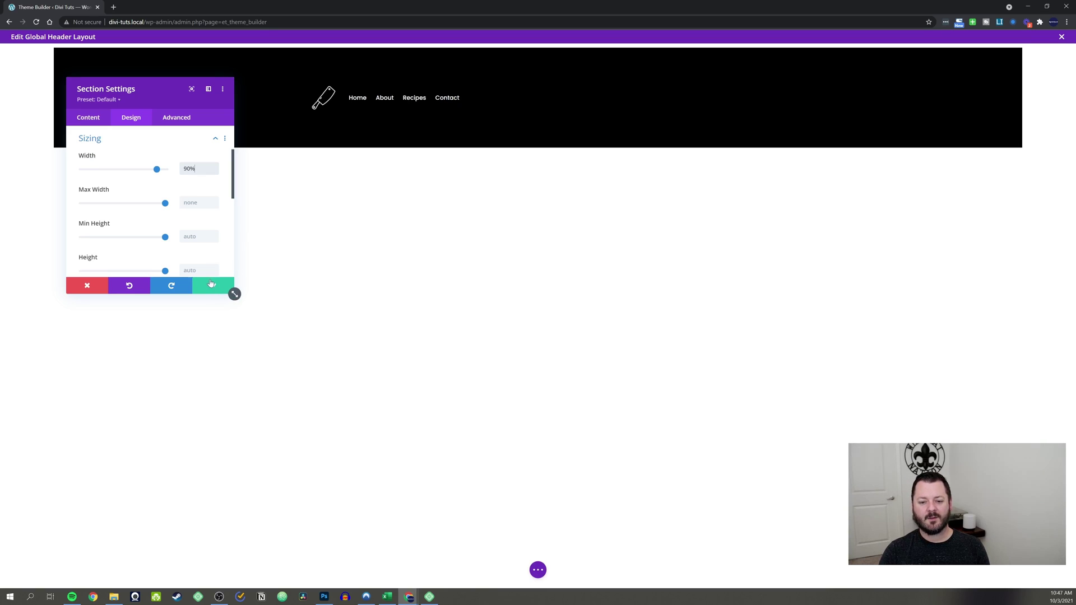
# Round the section's corners to 8px, trying a drop shadow and then undoing it
pyautogui.click(115, 139)
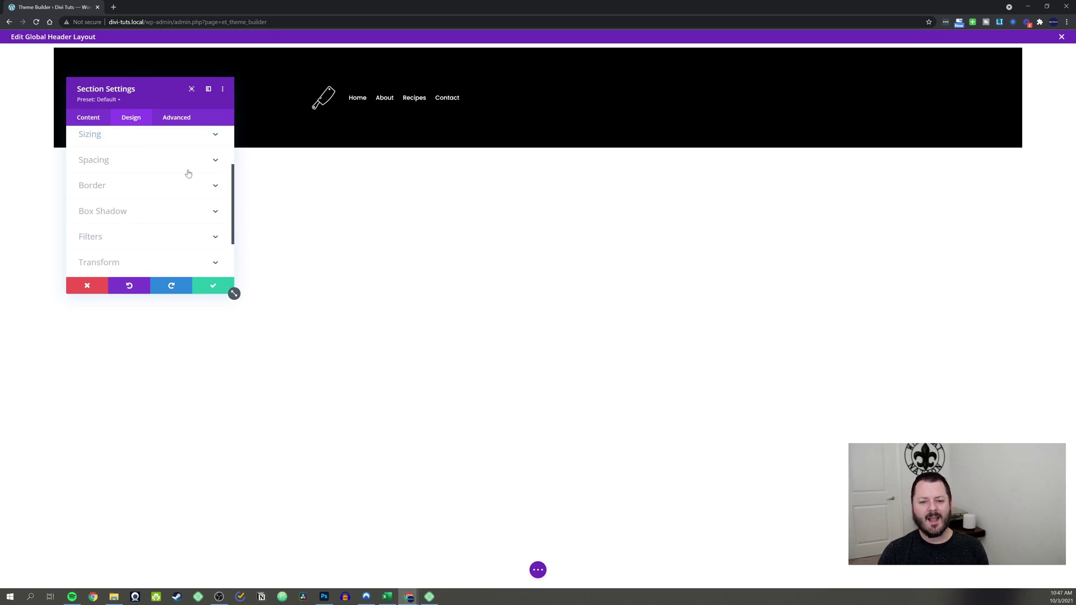
pyautogui.scroll(-2, 143, 211)
pyautogui.click(107, 156)
pyautogui.scroll(-2, 152, 224)
pyautogui.scroll(2, 159, 247)
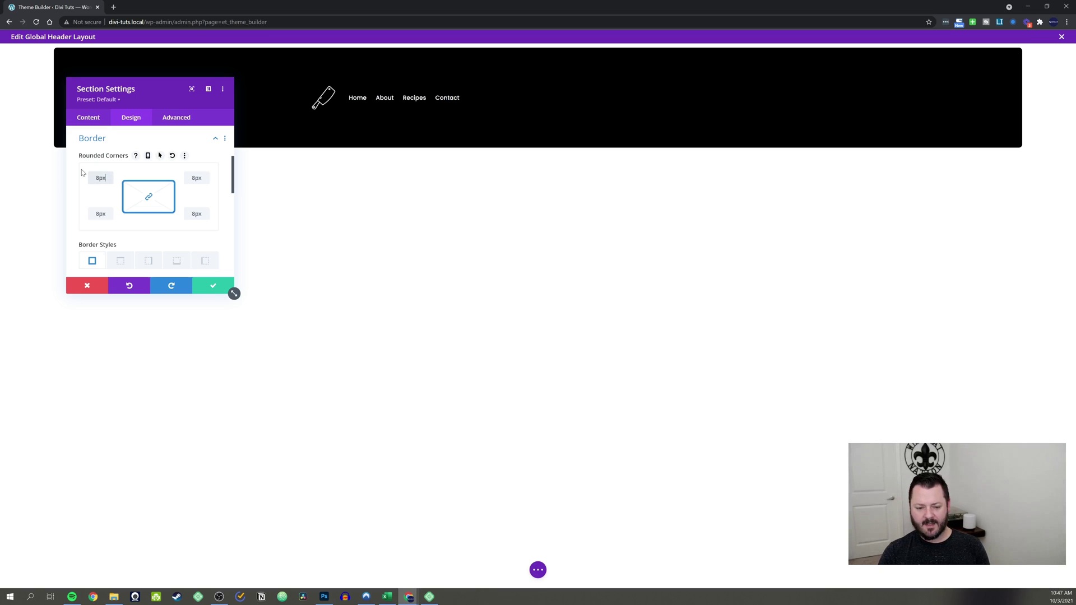
pyautogui.scroll(-3, 153, 208)
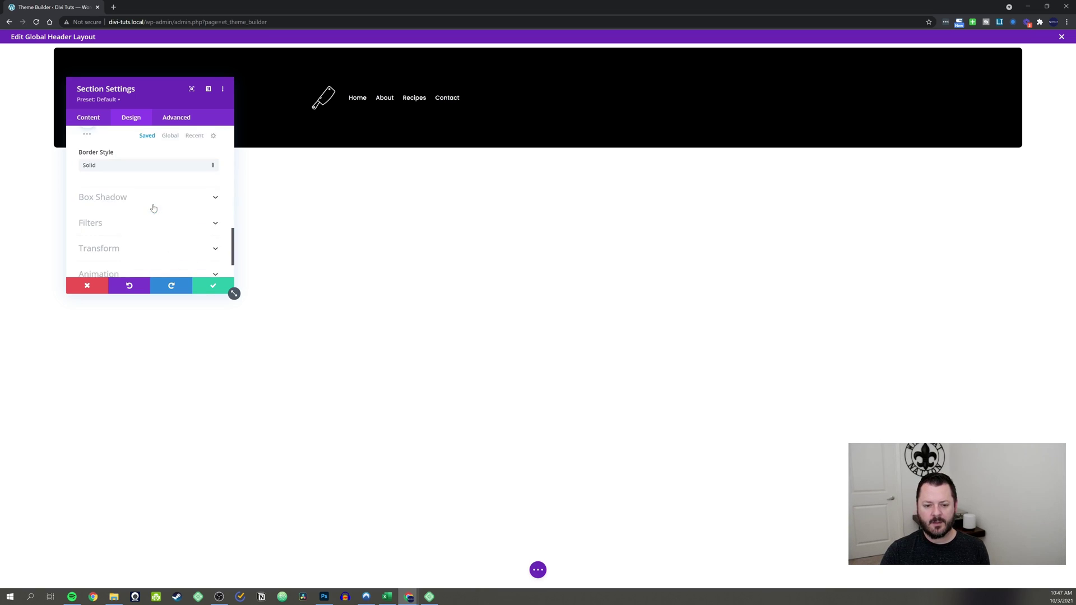
pyautogui.click(135, 203)
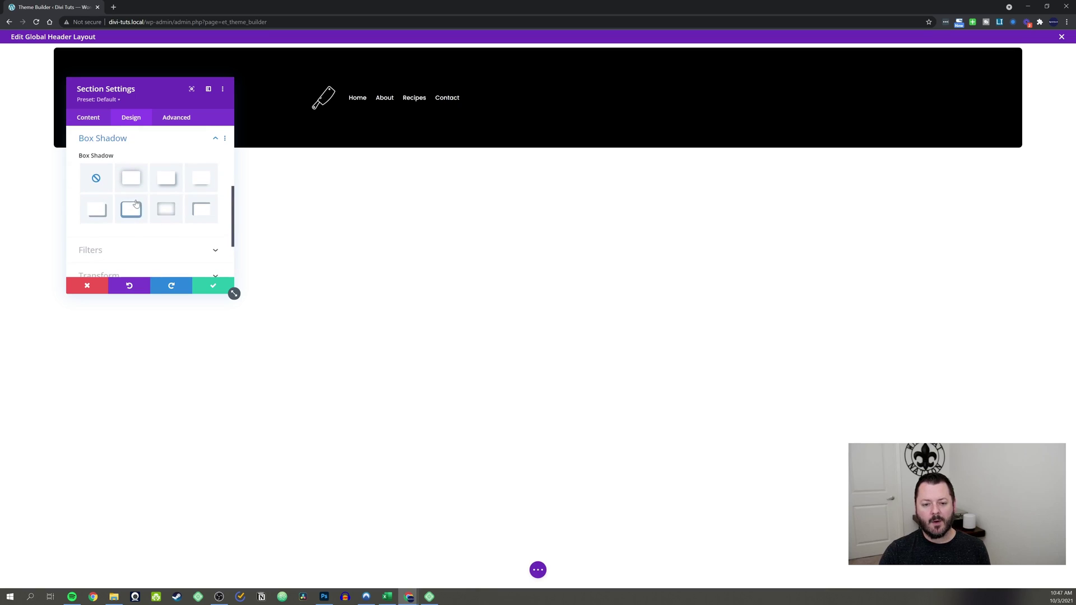
pyautogui.click(201, 184)
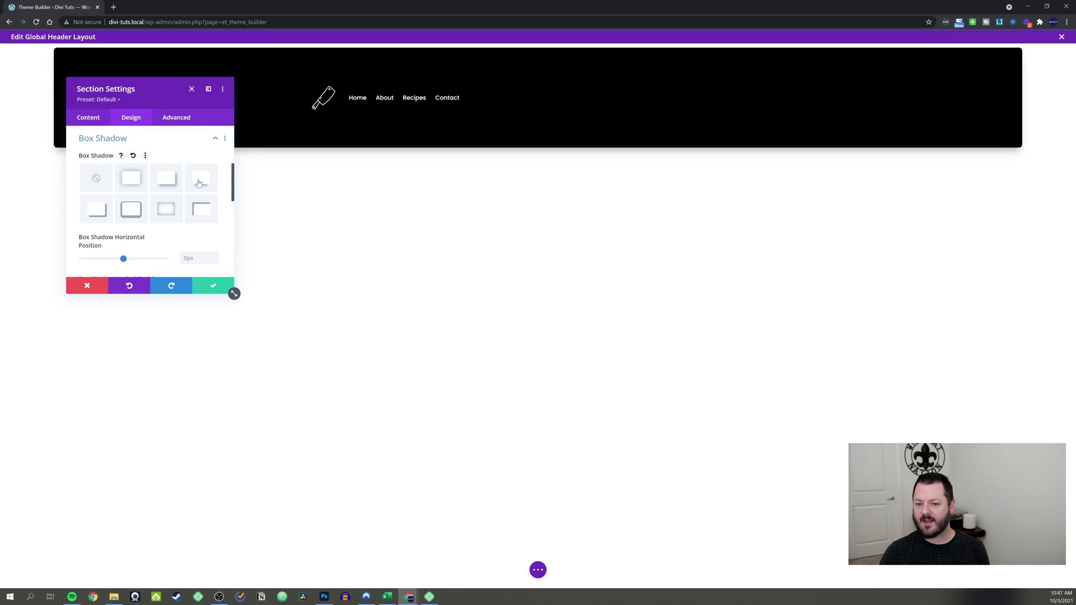
pyautogui.hotkey('ctrl', 'z')
pyautogui.click(112, 259)
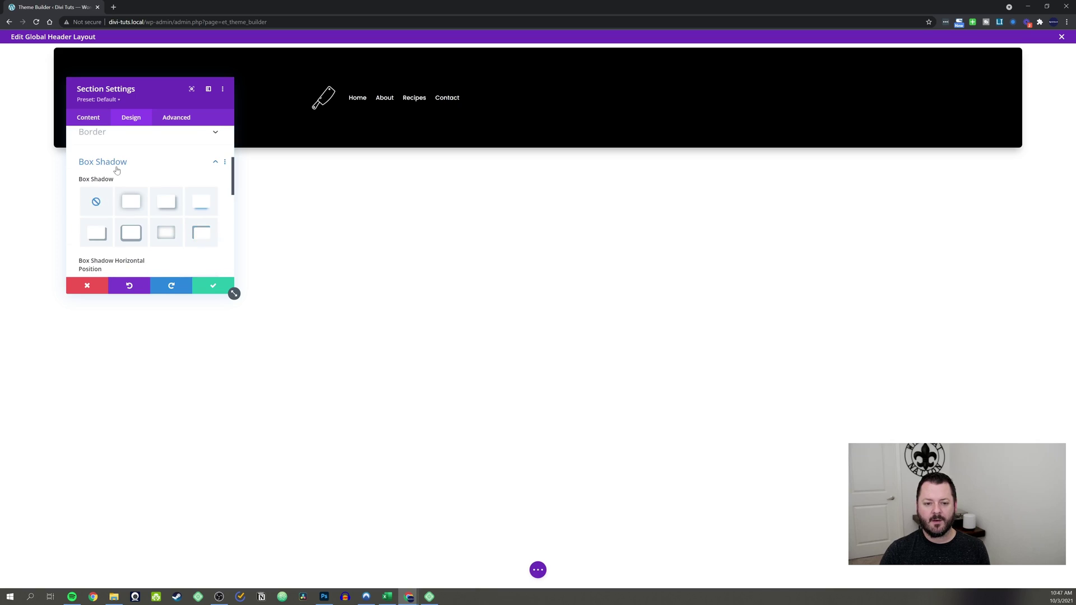
pyautogui.click(126, 163)
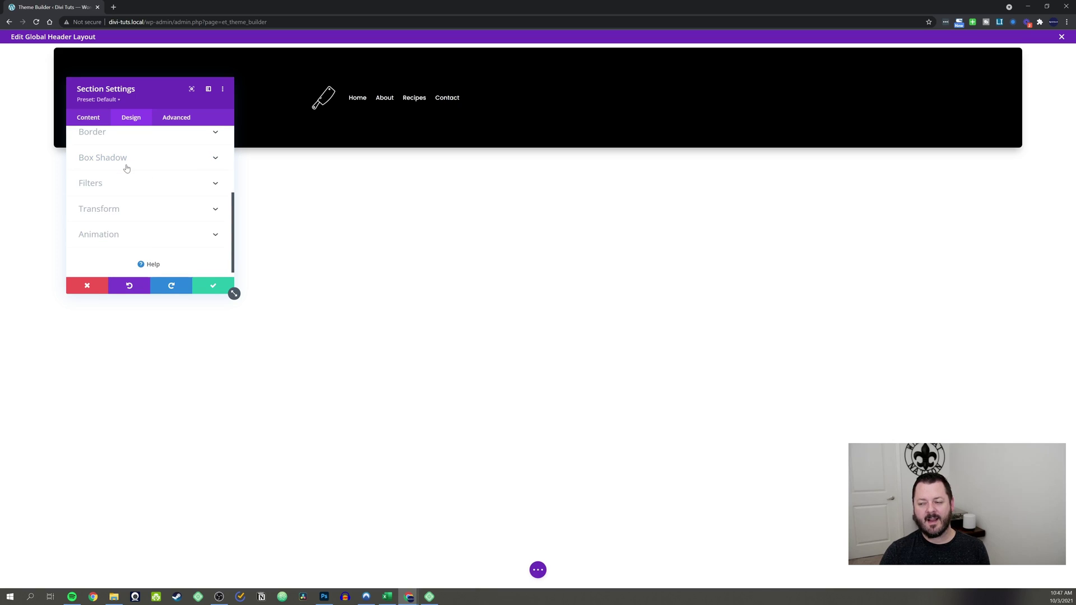
# Set the section's top and bottom padding to 0px
pyautogui.scroll(3, 148, 192)
pyautogui.click(120, 230)
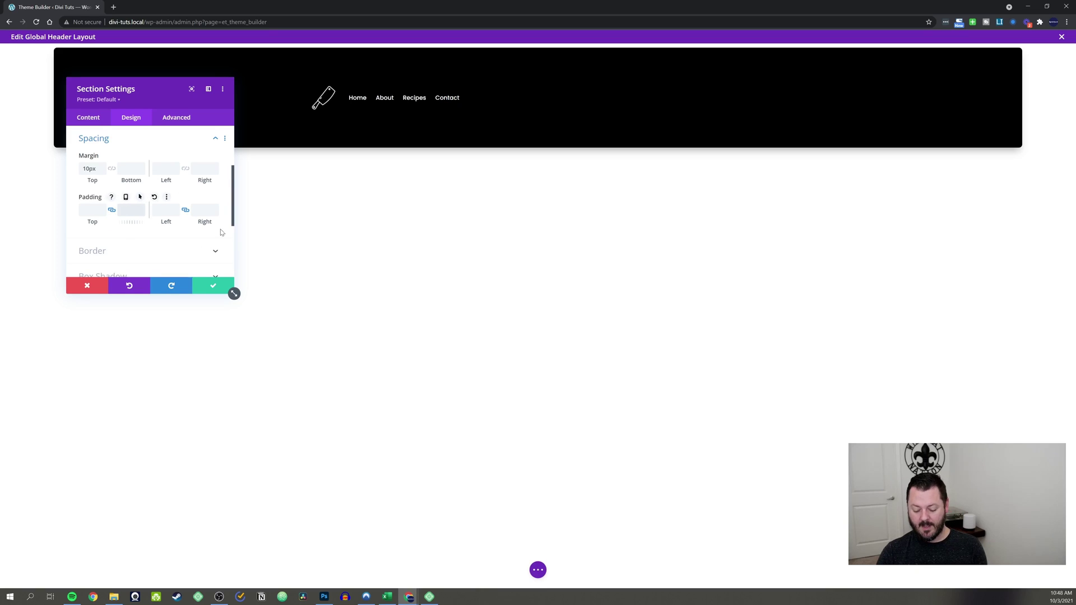
pyautogui.write('0')
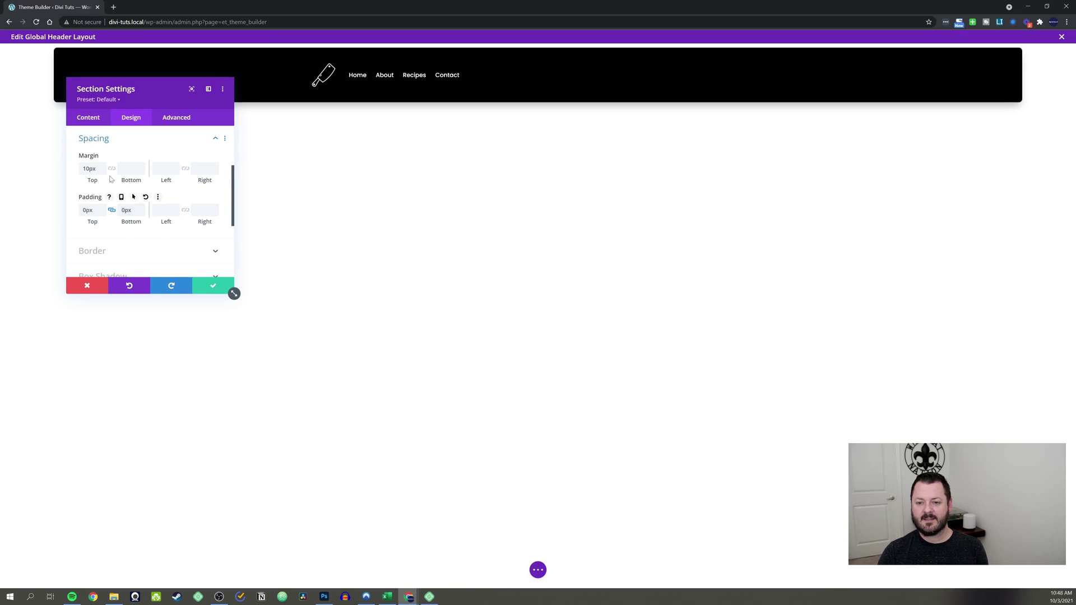
pyautogui.click(105, 140)
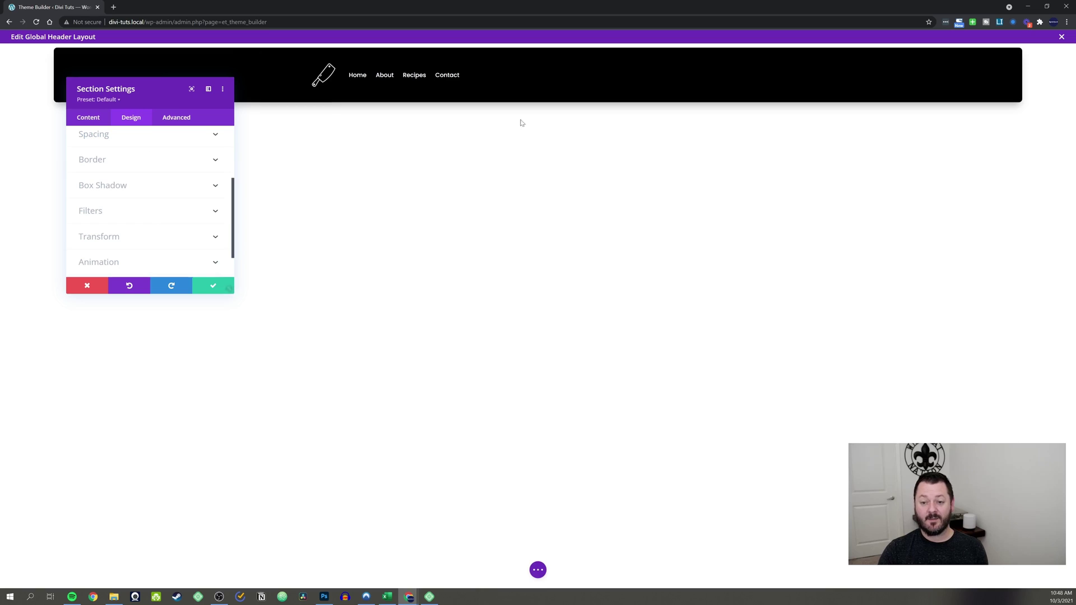
# Save the section, then give the header row 10px bottom padding
pyautogui.click(199, 292)
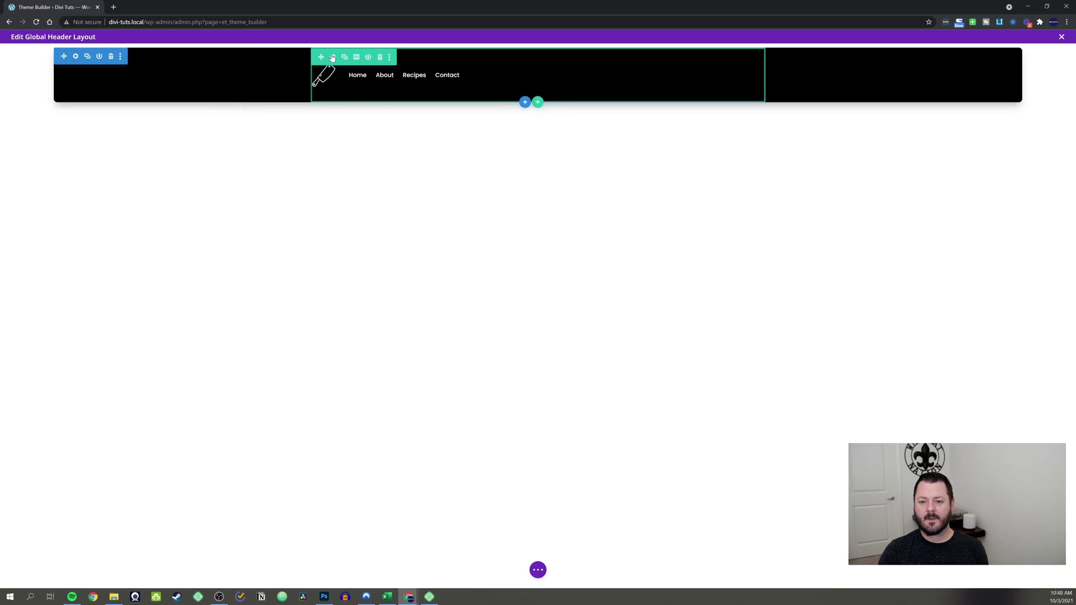
pyautogui.click(334, 59)
pyautogui.click(125, 120)
pyautogui.click(87, 180)
pyautogui.click(122, 210)
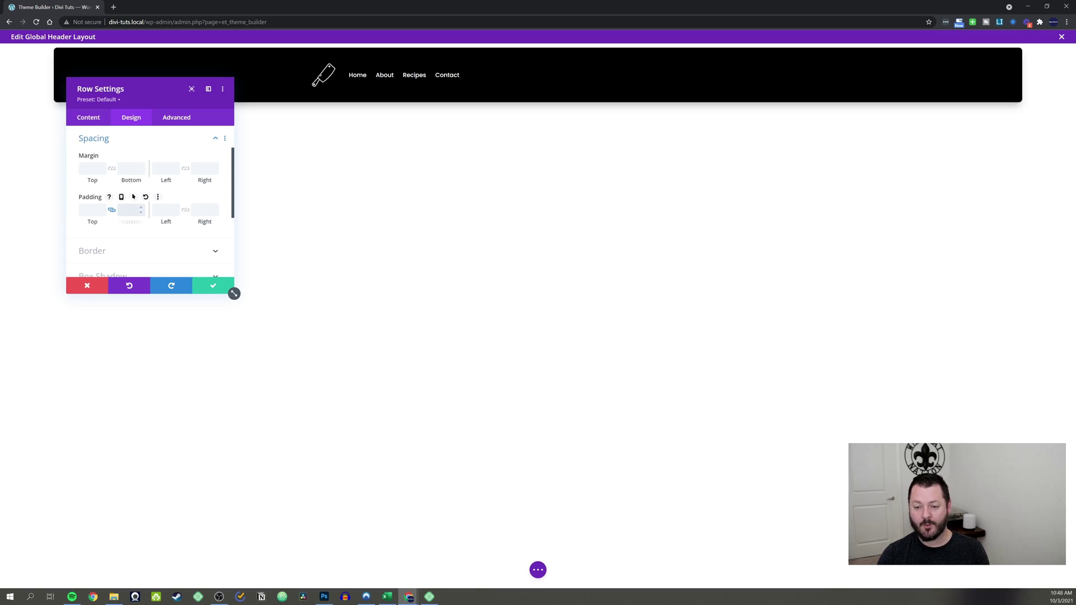
pyautogui.write('10px')
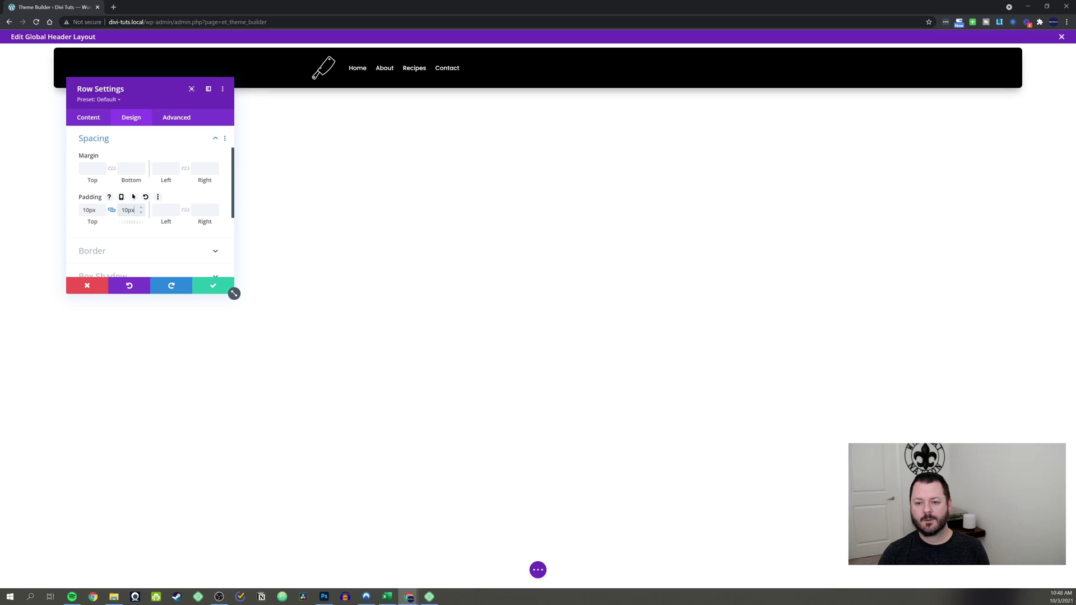
pyautogui.click(206, 286)
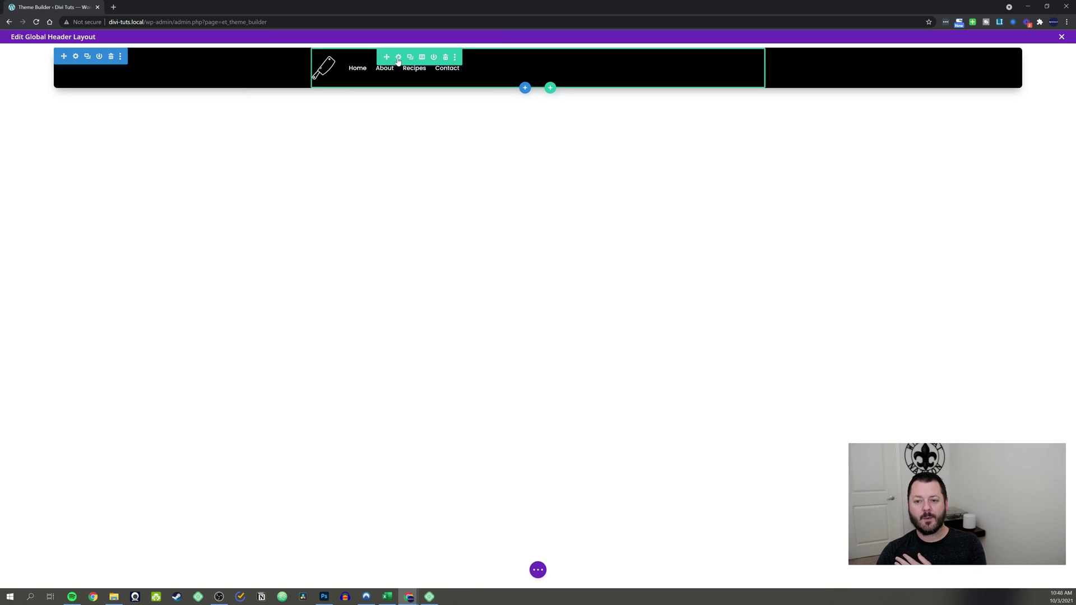
# Stretch the row to 100% width, add 25px left/right padding, and save it
pyautogui.click(399, 58)
pyautogui.click(134, 118)
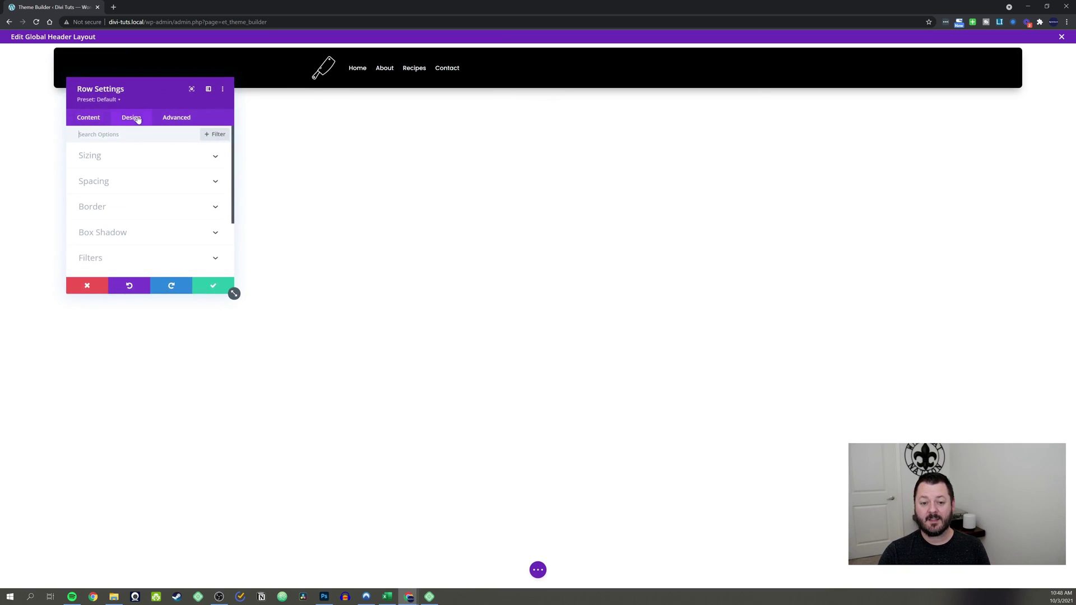
pyautogui.click(92, 162)
pyautogui.scroll(-1, 166, 224)
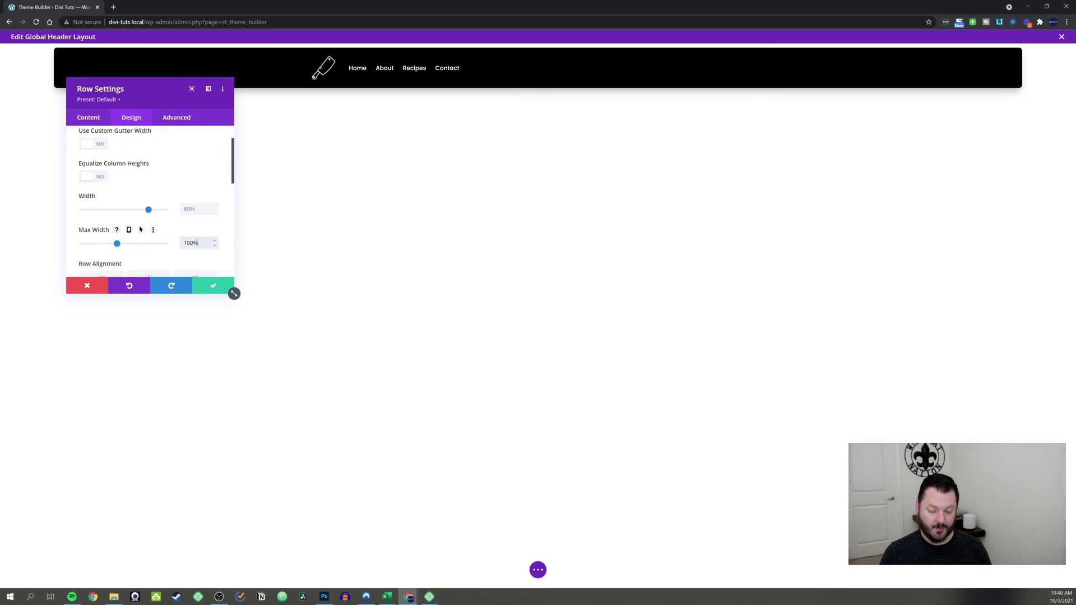
pyautogui.click(167, 210)
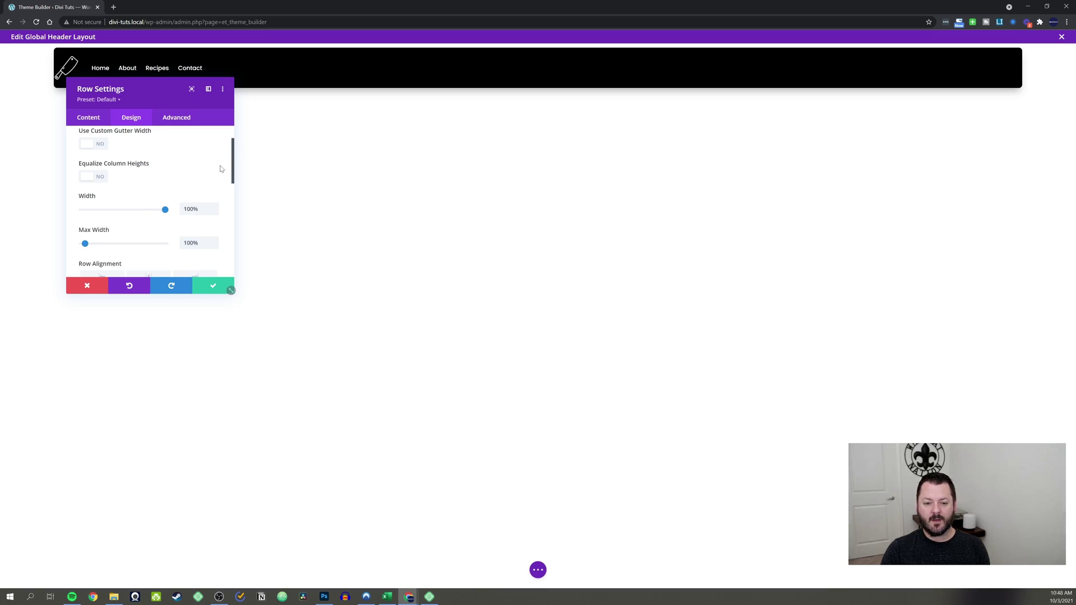
pyautogui.scroll(1, 163, 200)
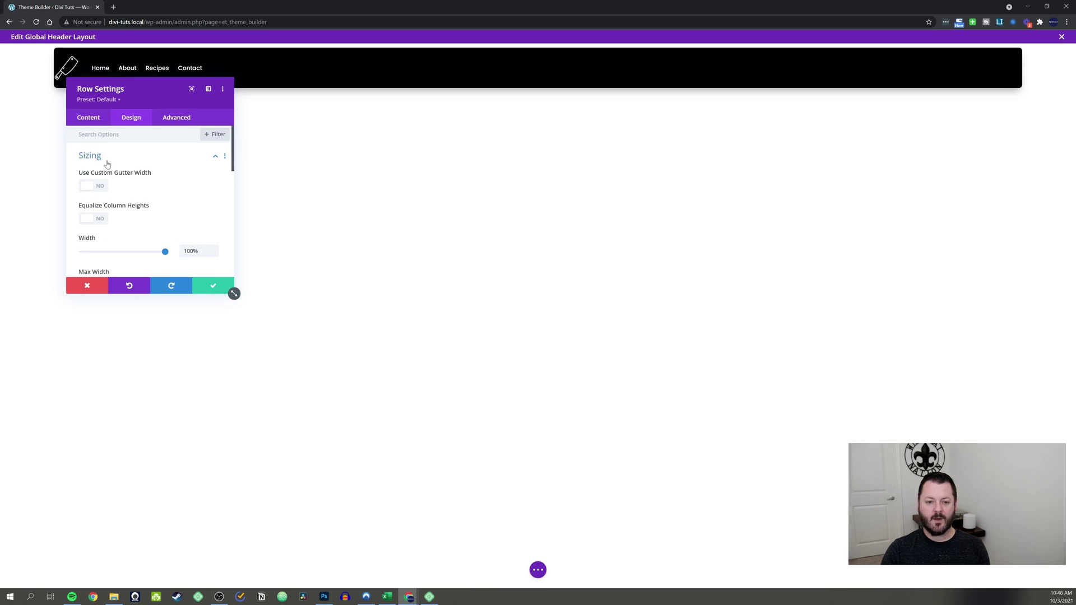
pyautogui.click(108, 160)
pyautogui.click(107, 178)
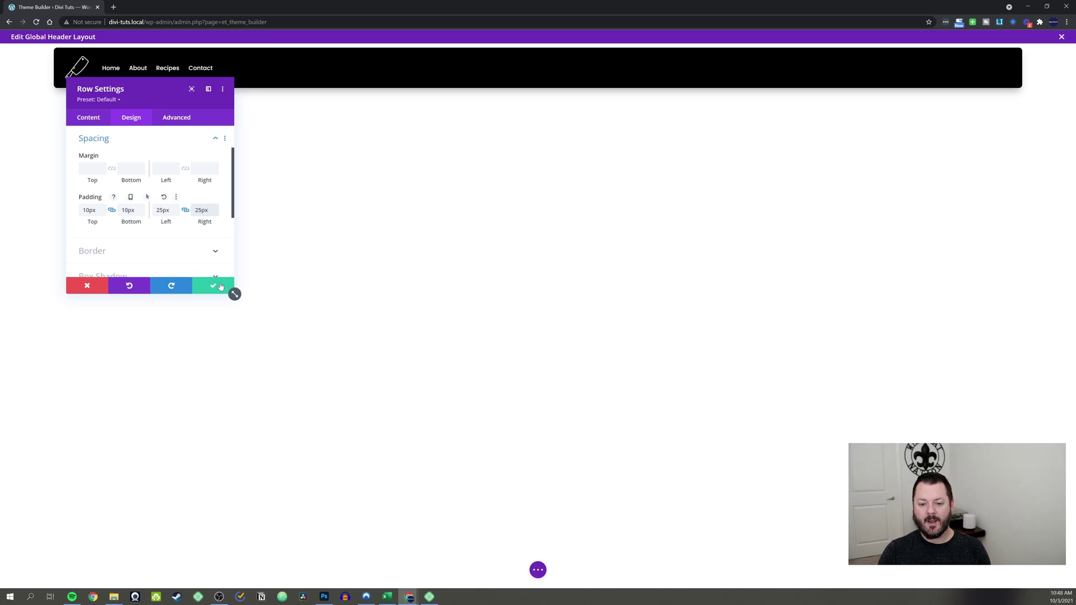
pyautogui.click(213, 286)
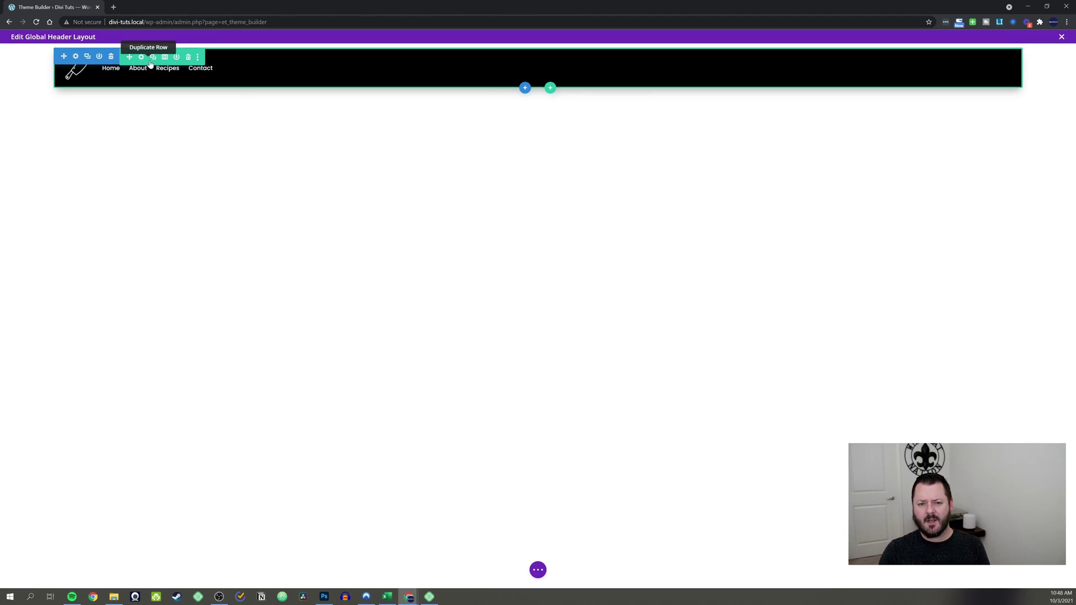
# Split the header row into 2/3 + 1/3 columns and add a Button module to the new column
pyautogui.click(164, 58)
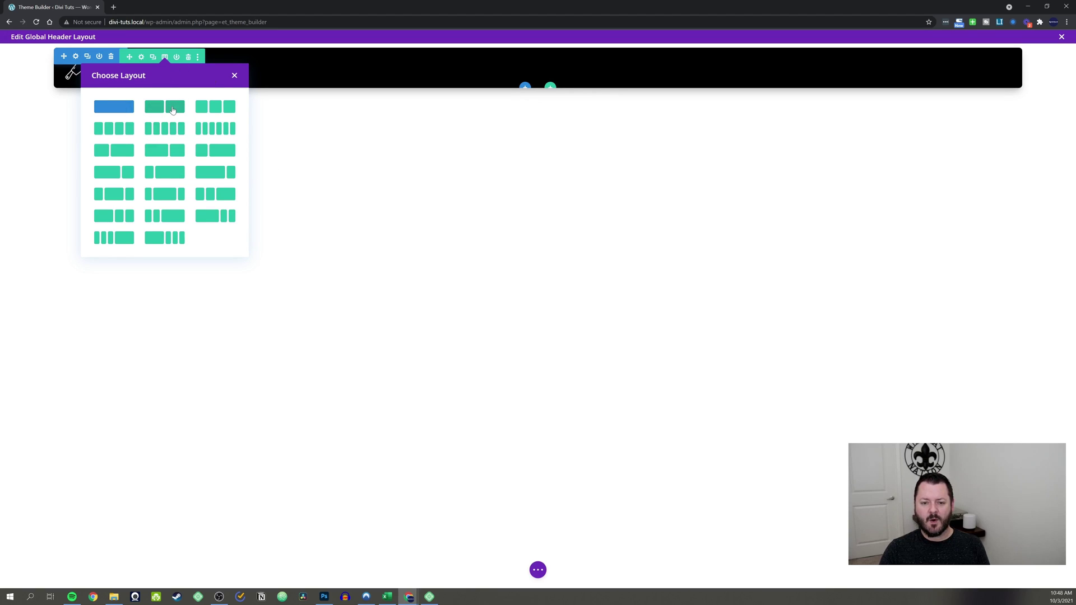
pyautogui.click(110, 174)
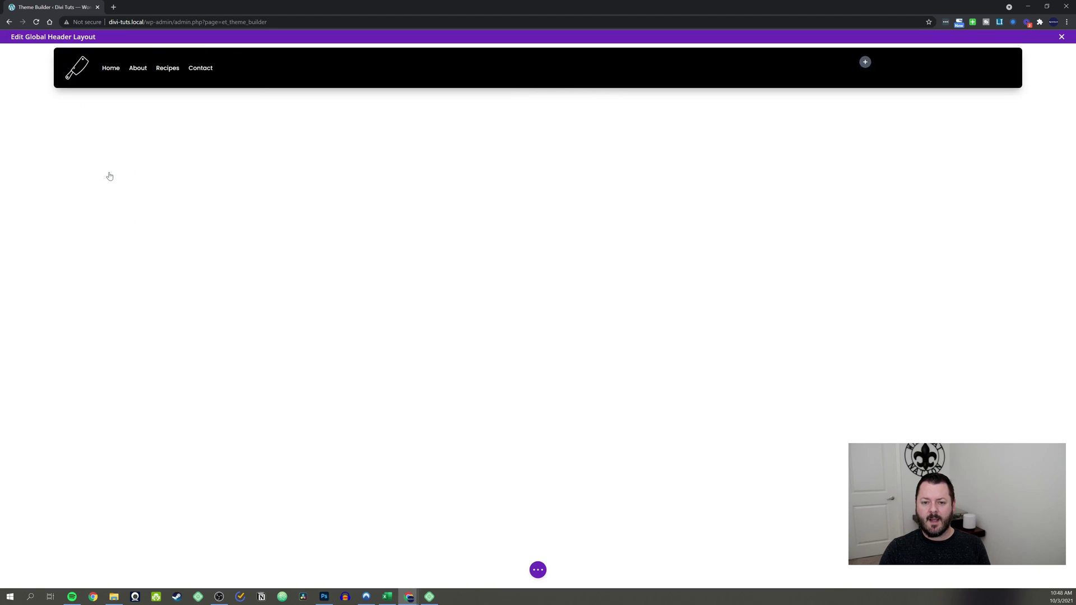
pyautogui.click(864, 62)
pyautogui.write('button')
pyautogui.click(844, 156)
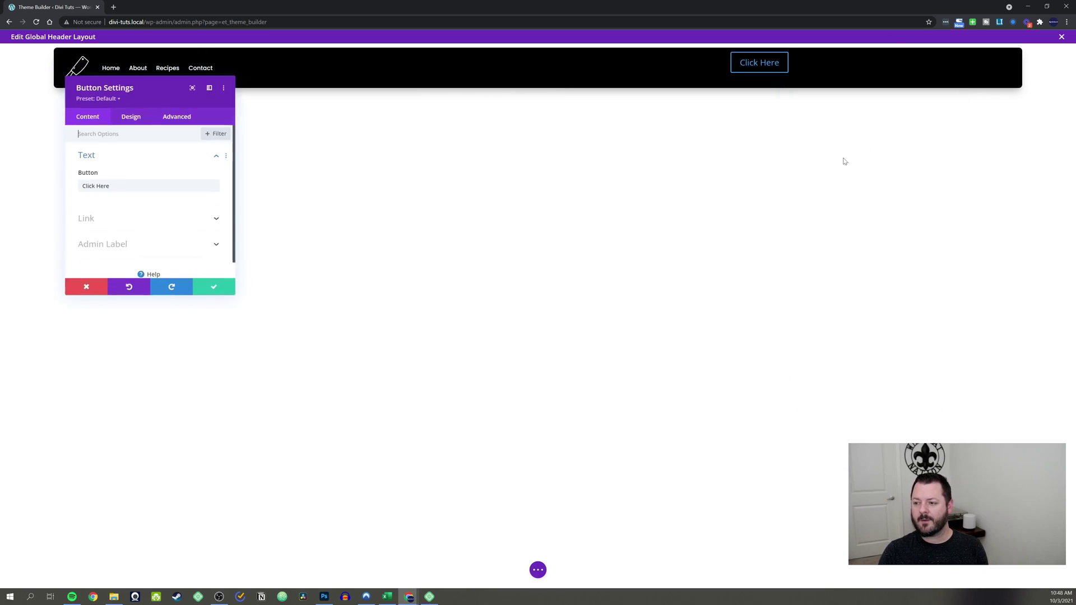
# Right-align the Click Here button and turn on its custom styles
pyautogui.click(128, 118)
pyautogui.click(110, 156)
pyautogui.click(195, 185)
pyautogui.click(117, 163)
pyautogui.click(117, 208)
pyautogui.click(92, 181)
# Make the button text black and the button background white
pyautogui.scroll(-1, 116, 167)
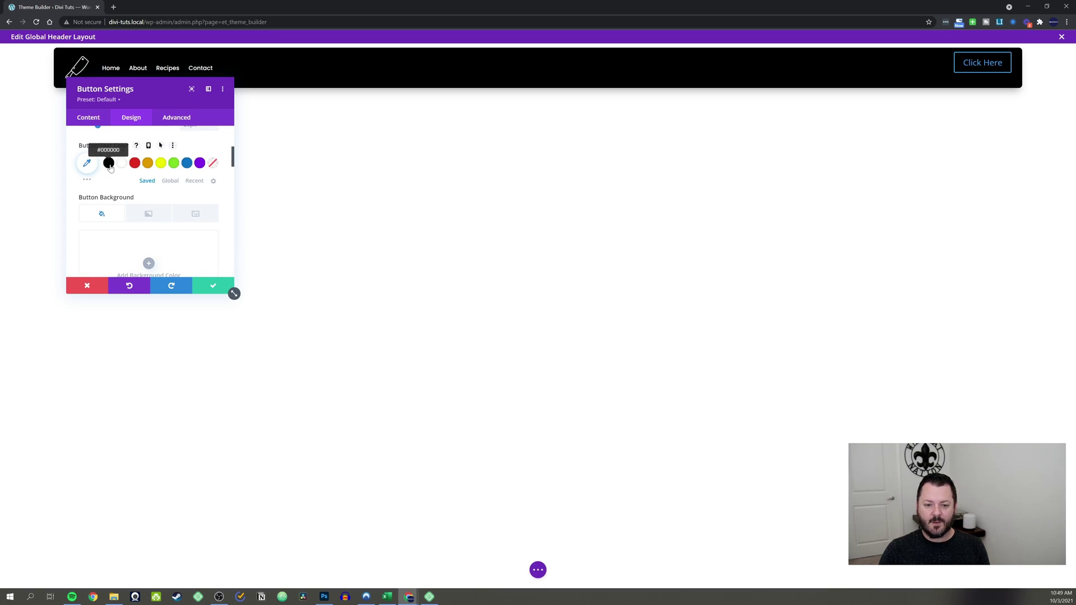
pyautogui.click(109, 162)
pyautogui.scroll(-2, 141, 208)
pyautogui.click(123, 240)
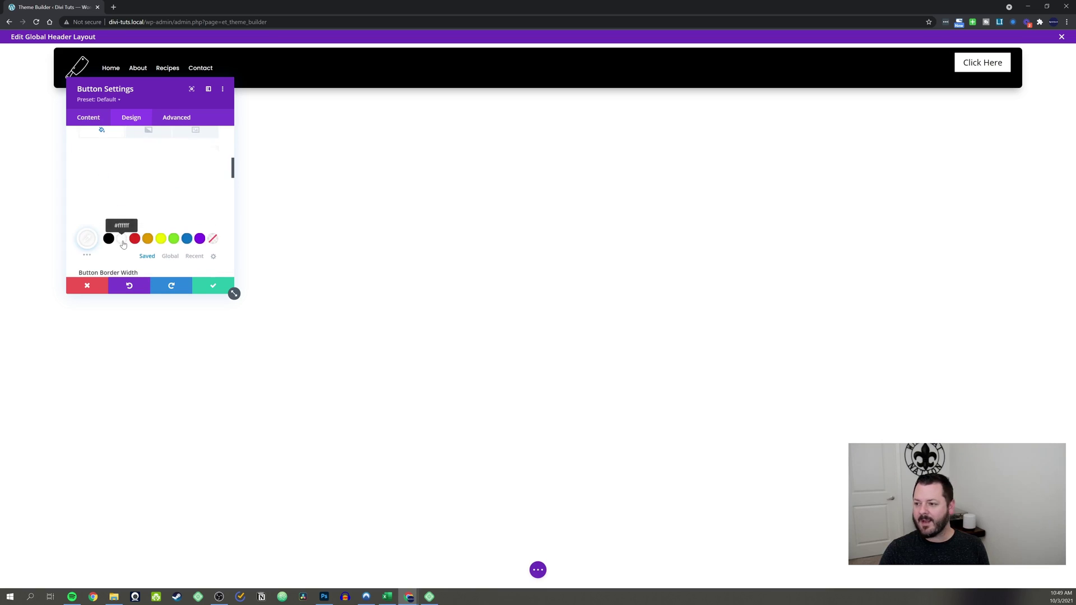
pyautogui.scroll(4, 134, 180)
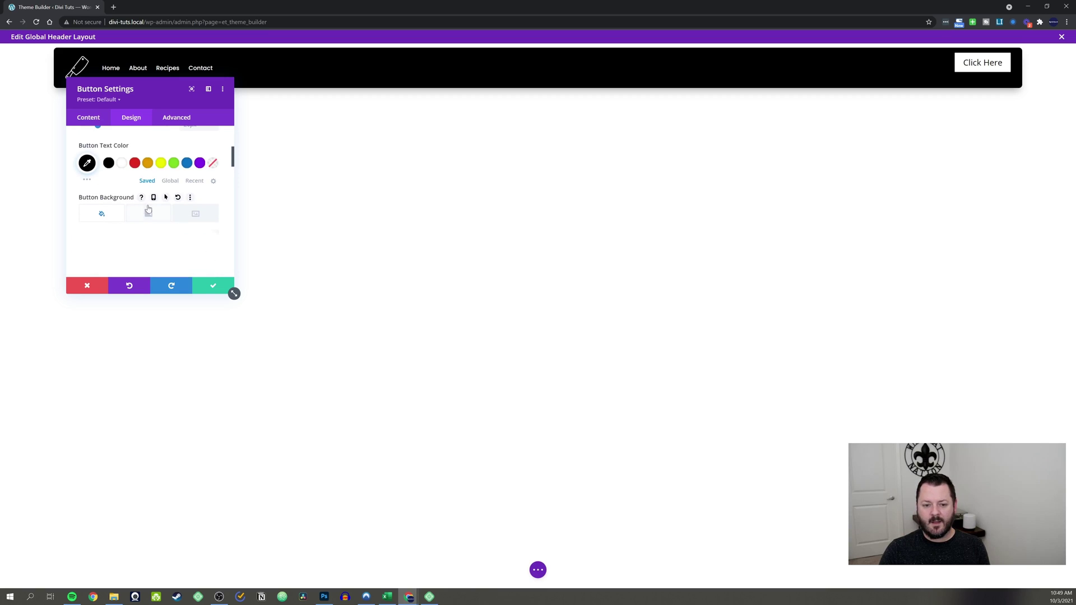
pyautogui.scroll(-10, 133, 180)
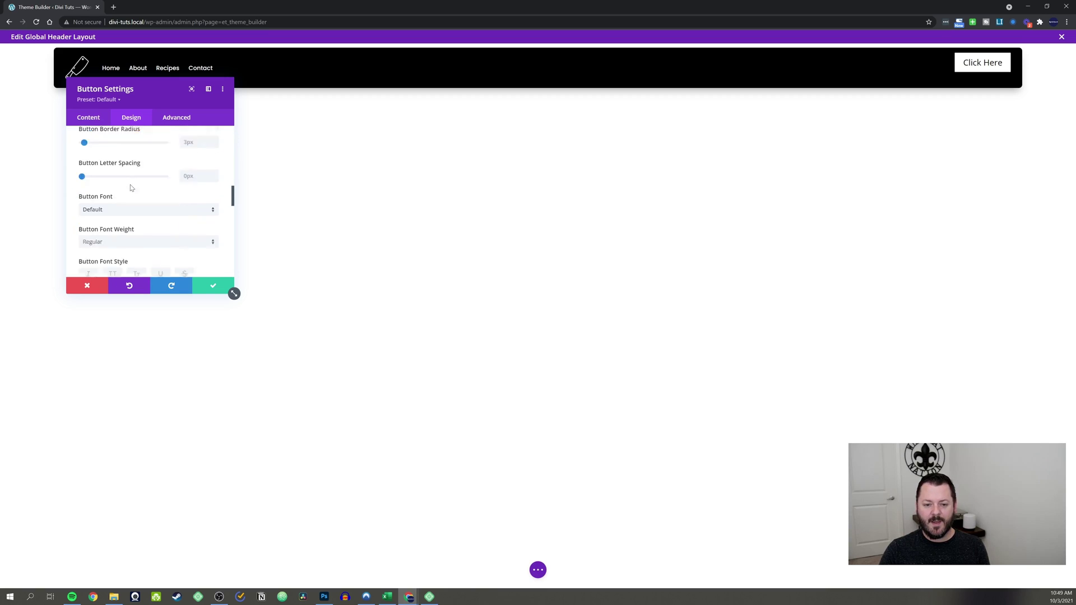
# Set the button font to Poppins and adjust its text size to 16px
pyautogui.click(111, 176)
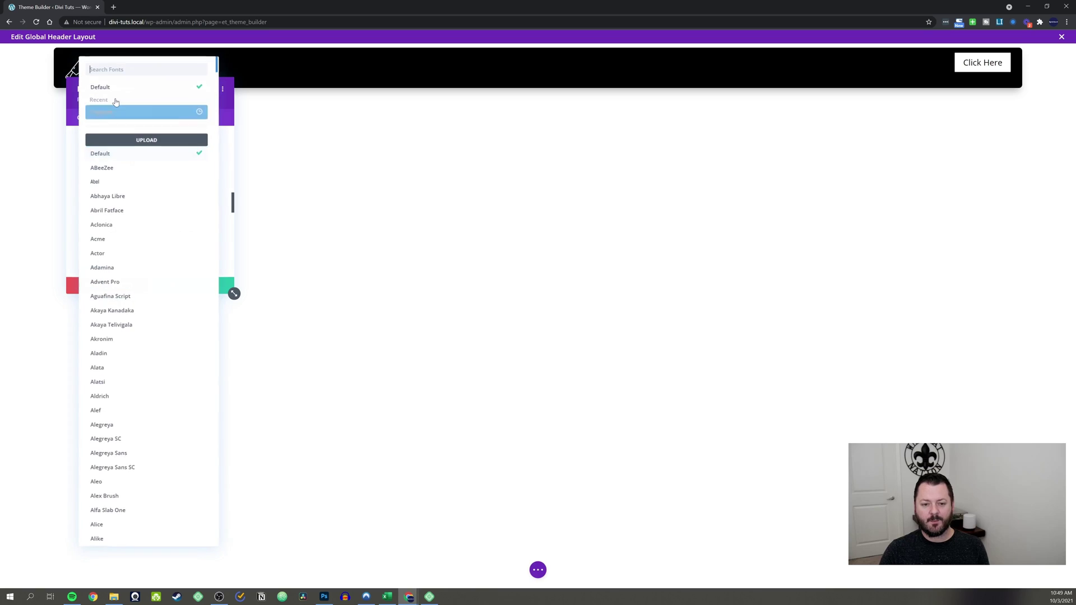
pyautogui.click(112, 110)
pyautogui.scroll(-3, 148, 168)
pyautogui.scroll(6, 165, 172)
pyautogui.scroll(5, 197, 178)
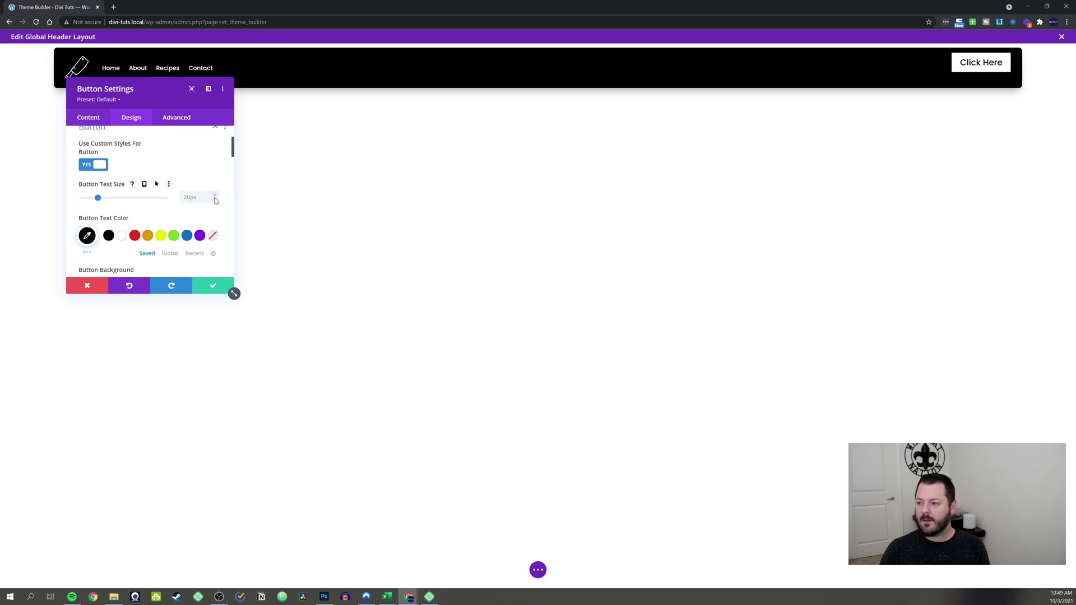
pyautogui.click(216, 200)
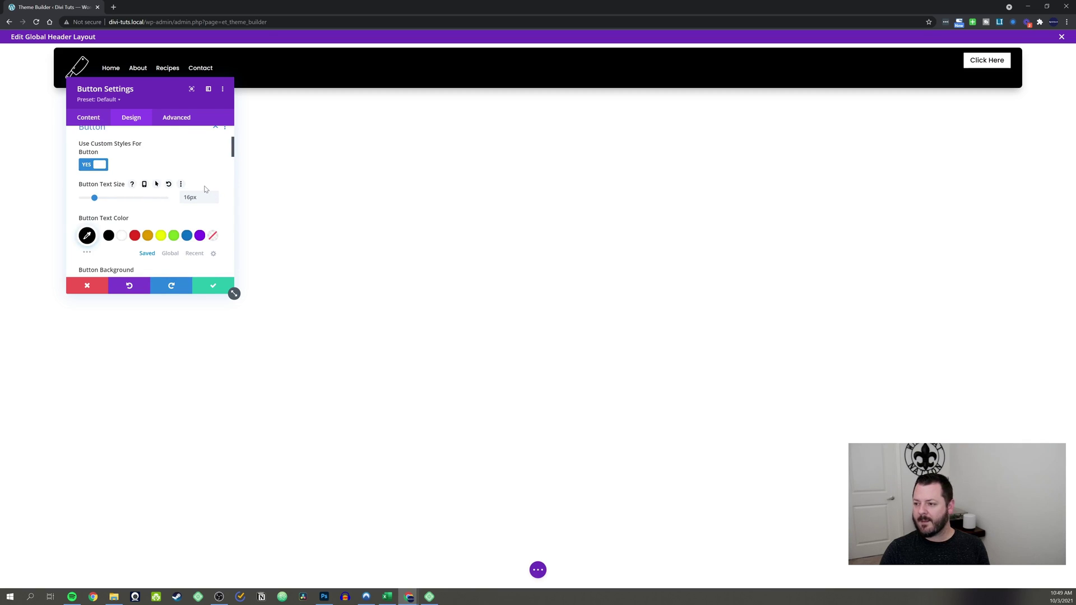
pyautogui.click(168, 184)
# Make the button text Bold, leaving uppercase off
pyautogui.scroll(-5, 164, 183)
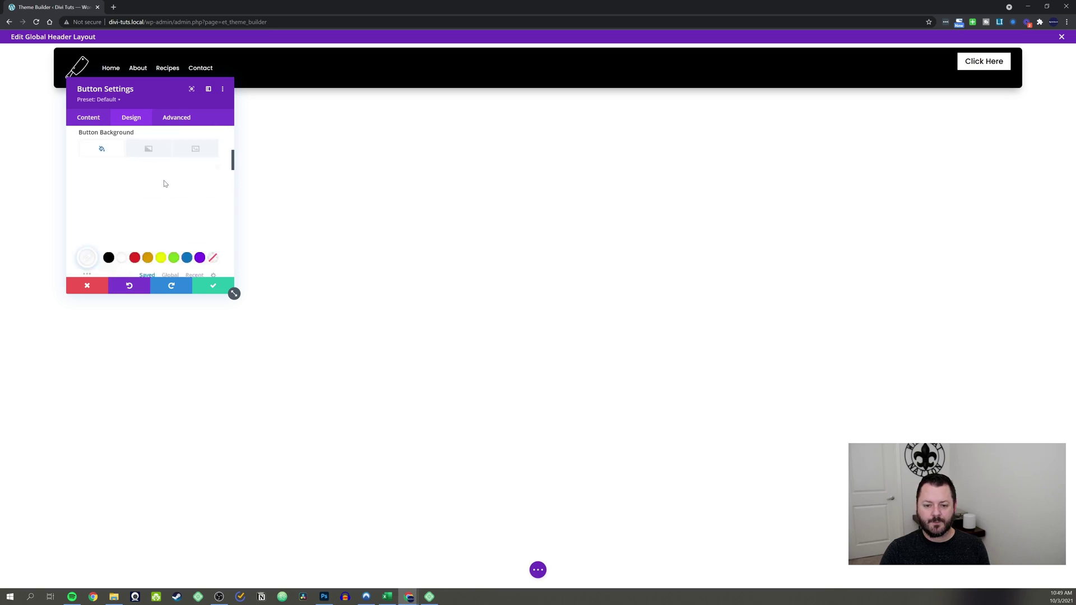
pyautogui.scroll(-3, 163, 186)
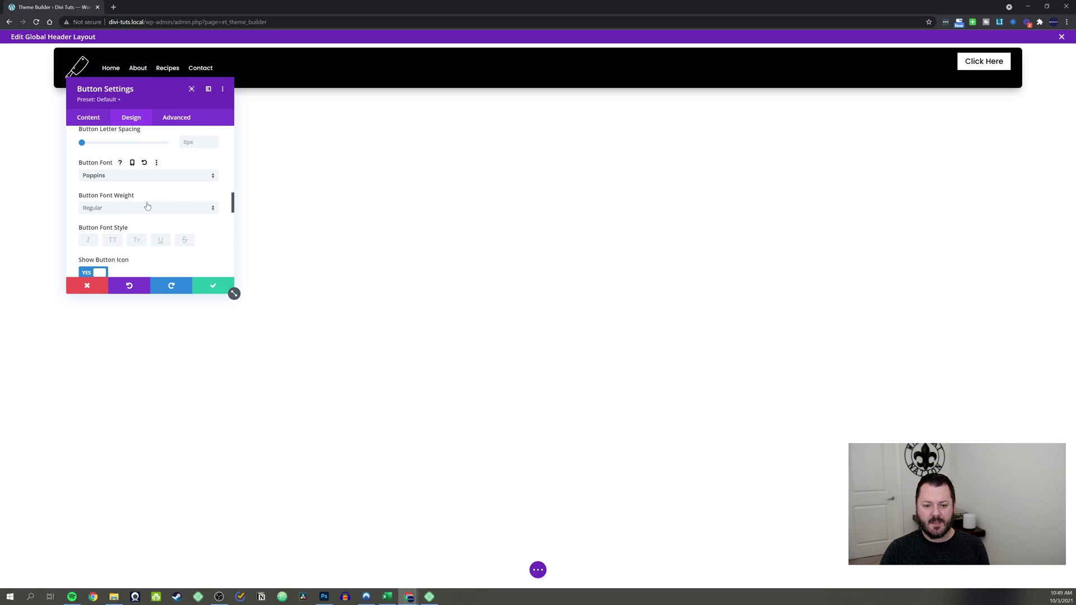
pyautogui.click(117, 209)
pyautogui.click(108, 304)
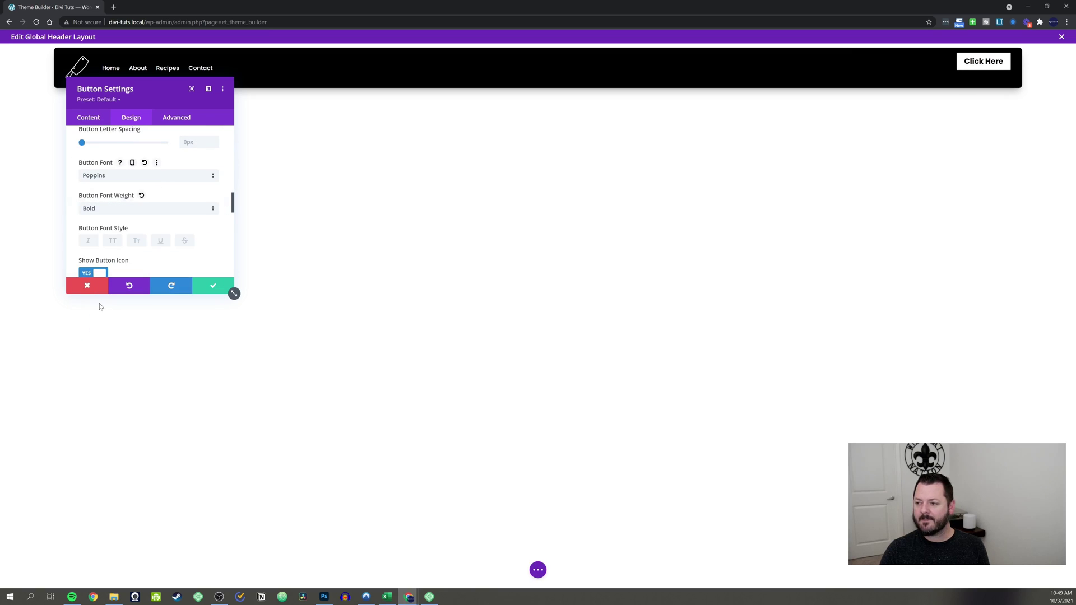
pyautogui.click(114, 241)
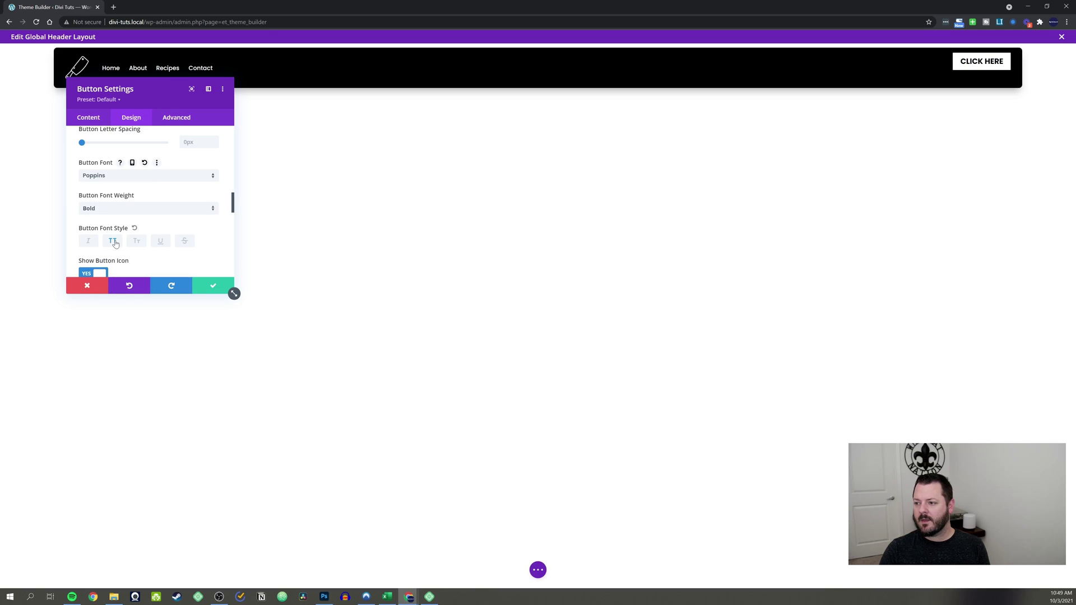
pyautogui.click(114, 242)
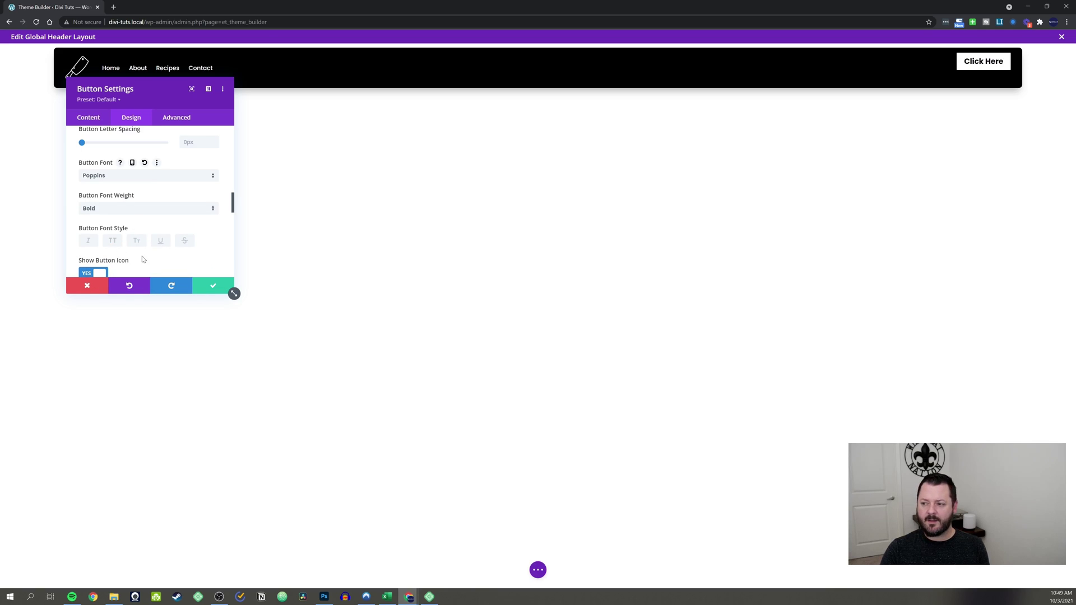
# Hide the button icon, replace 'Click Here' with 'Order Now', and save the button
pyautogui.click(94, 272)
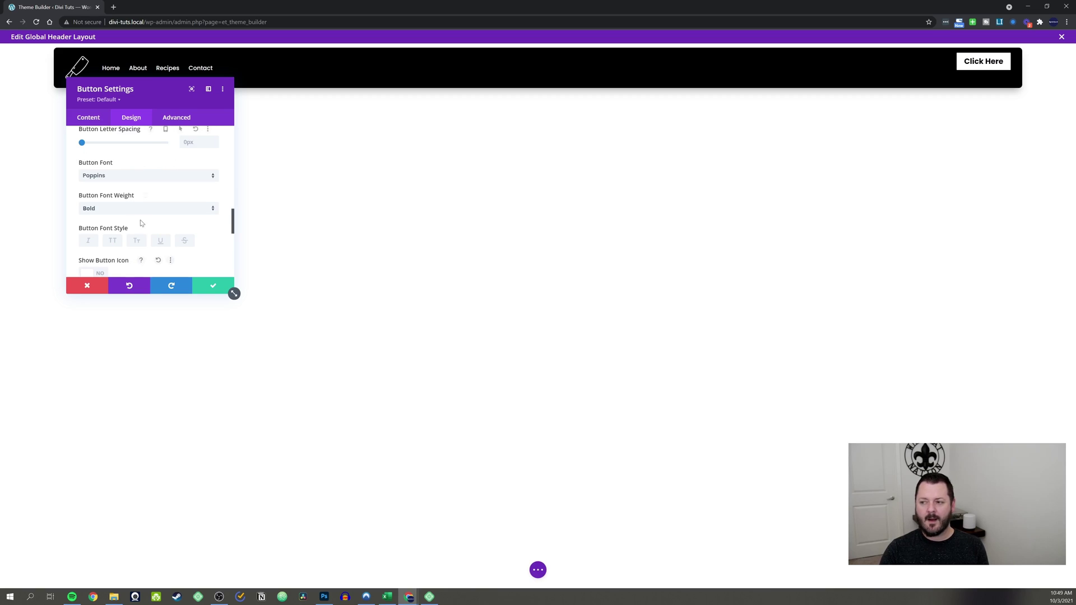
pyautogui.scroll(10, 151, 245)
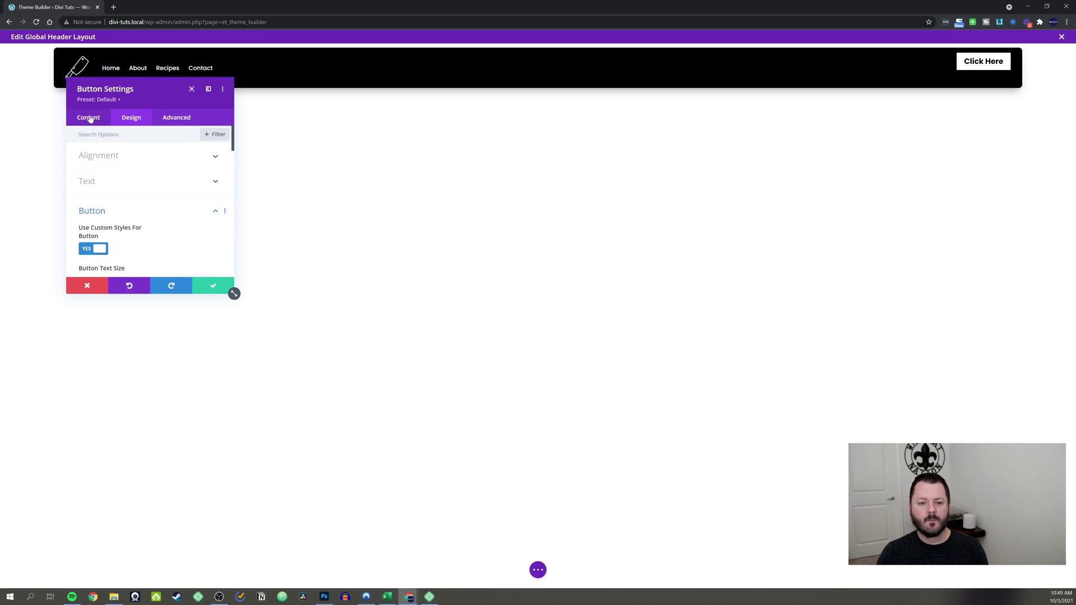
pyautogui.click(88, 117)
pyautogui.click(102, 160)
pyautogui.moveTo(110, 185); pyautogui.dragTo(83, 186)
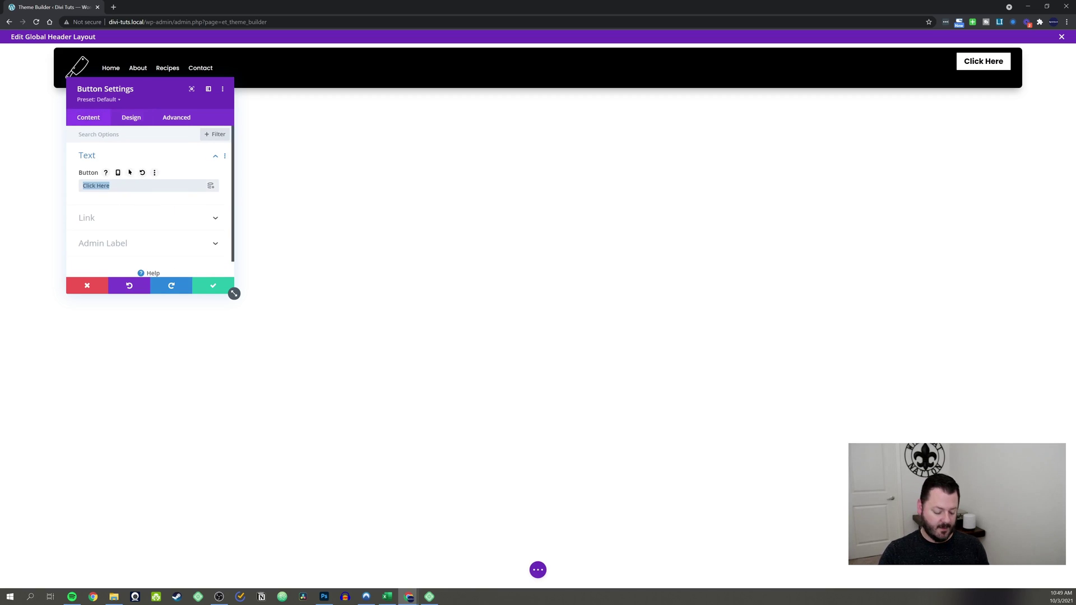
pyautogui.write('Order Now')
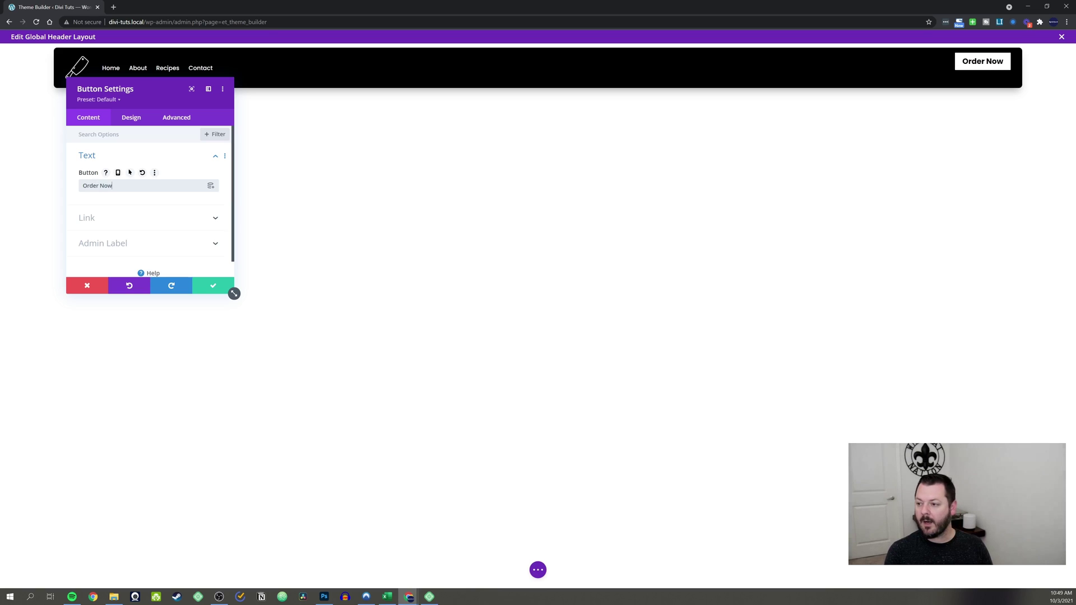
pyautogui.click(202, 287)
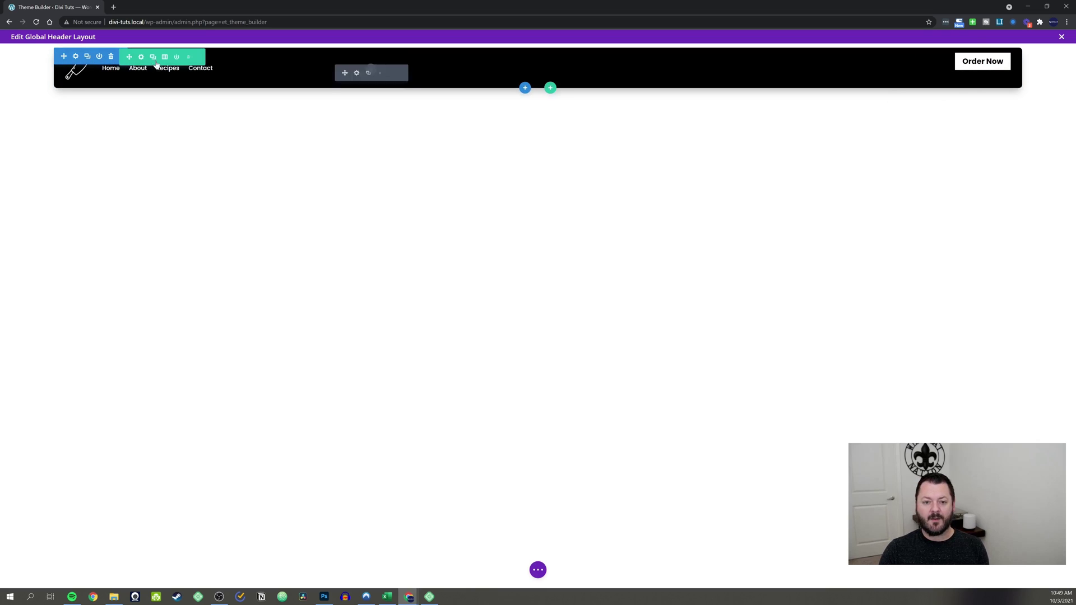
# Type 'margin' into the second column's custom CSS options, then return to the row settings
pyautogui.click(140, 58)
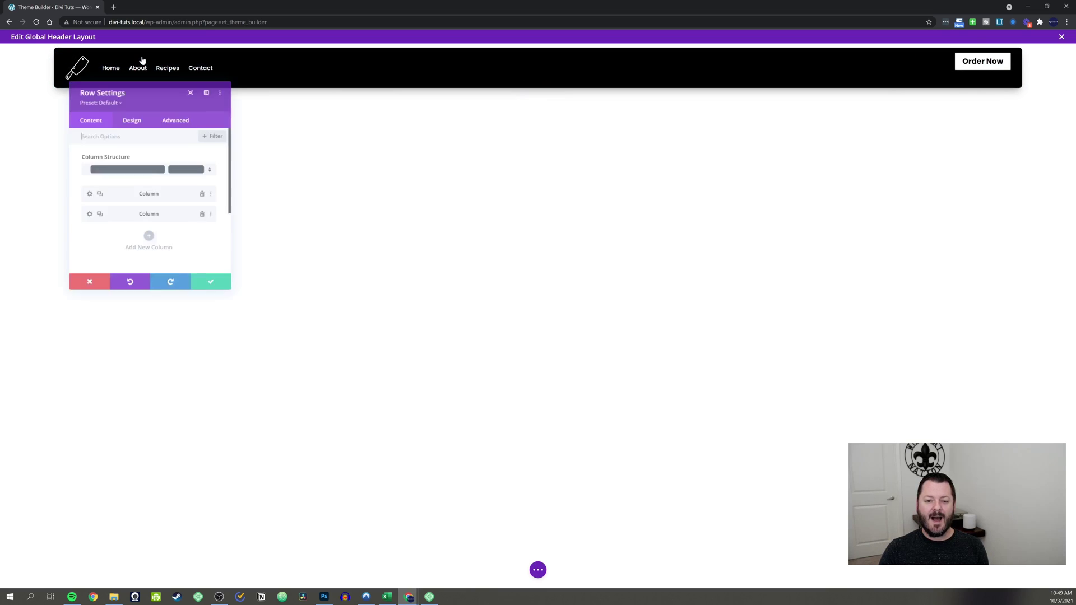
pyautogui.click(88, 216)
pyautogui.click(175, 117)
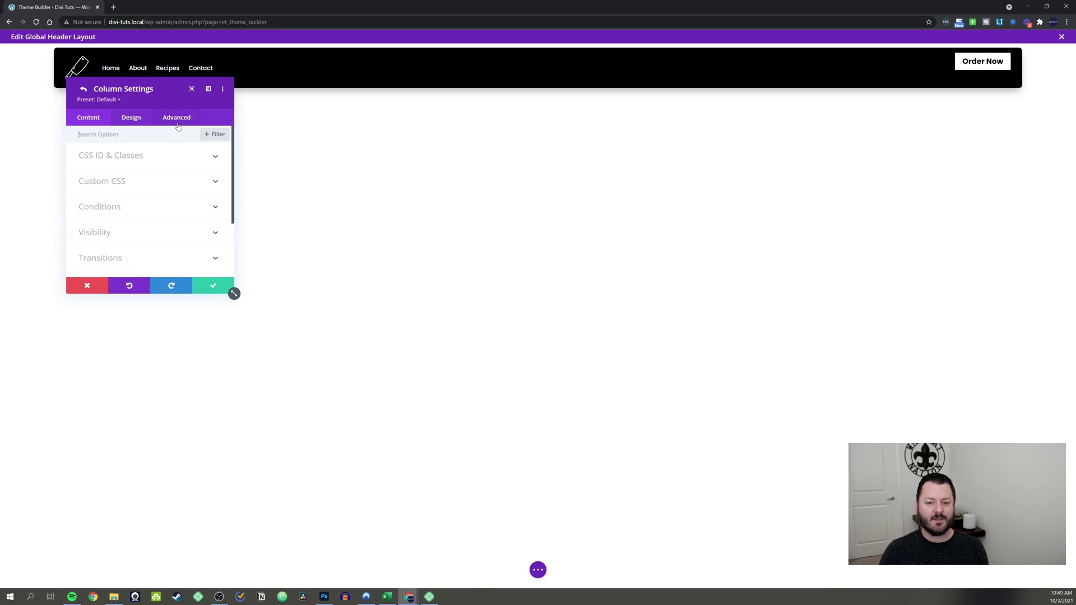
pyautogui.click(107, 182)
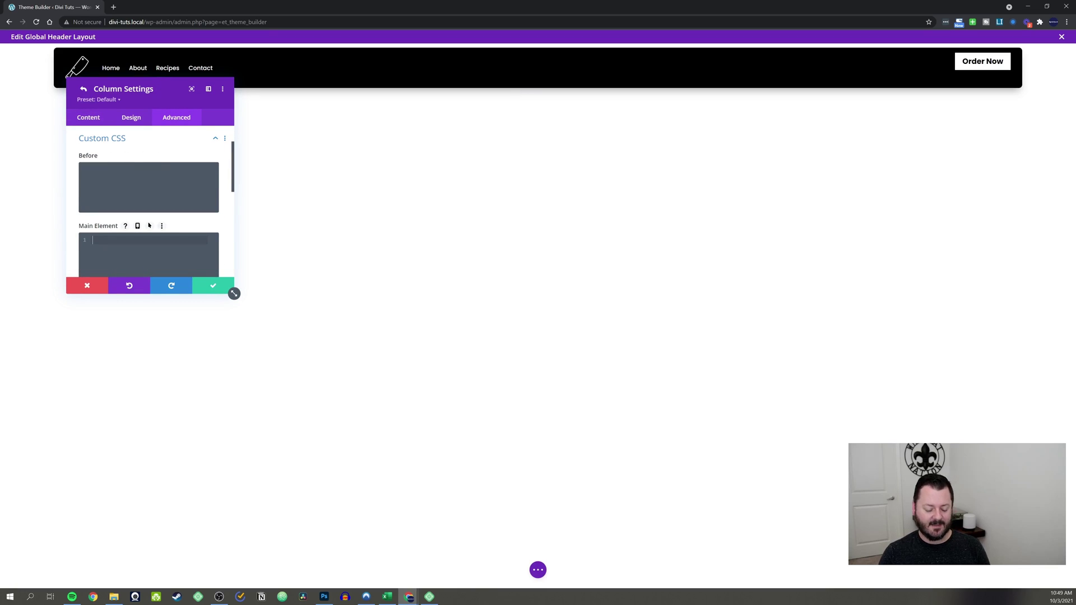
pyautogui.write('margin:auto 0px;')
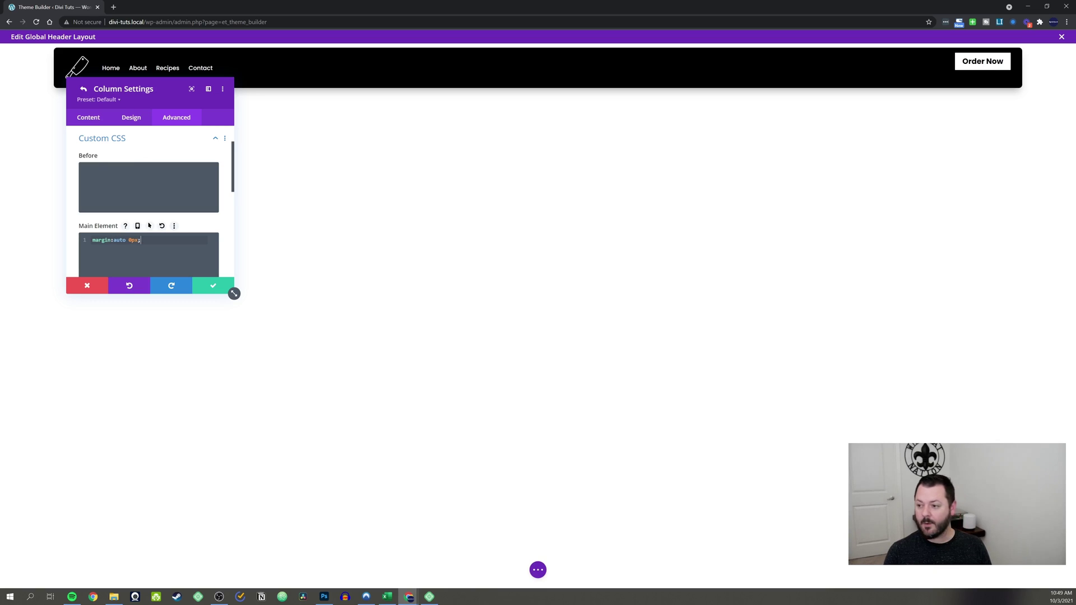
pyautogui.click(85, 90)
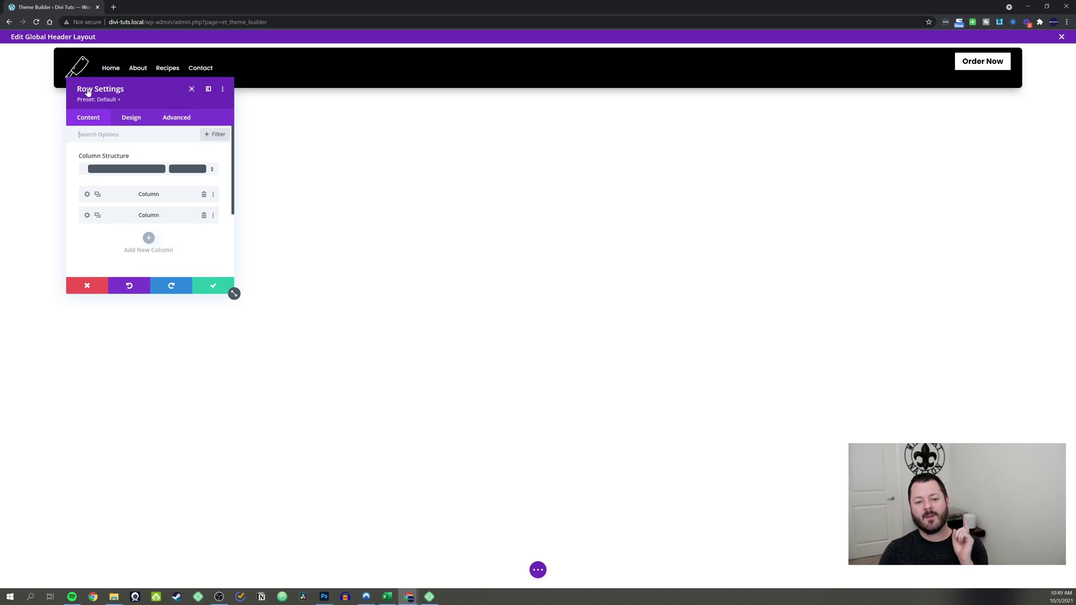
# Turn on Equalize Column Heights in the row's Sizing options and save the row
pyautogui.click(135, 119)
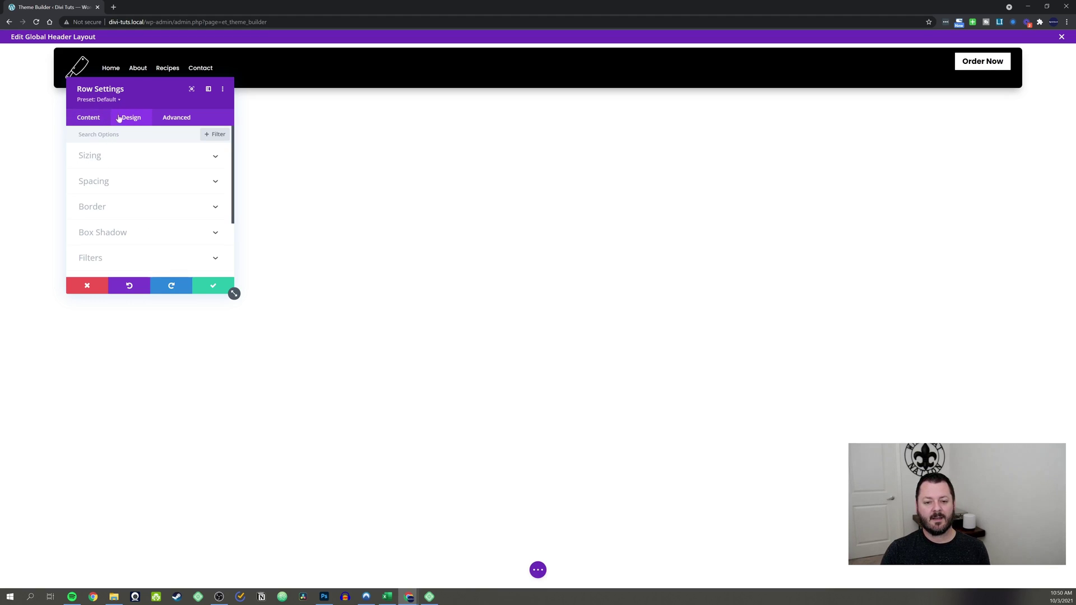
pyautogui.click(90, 157)
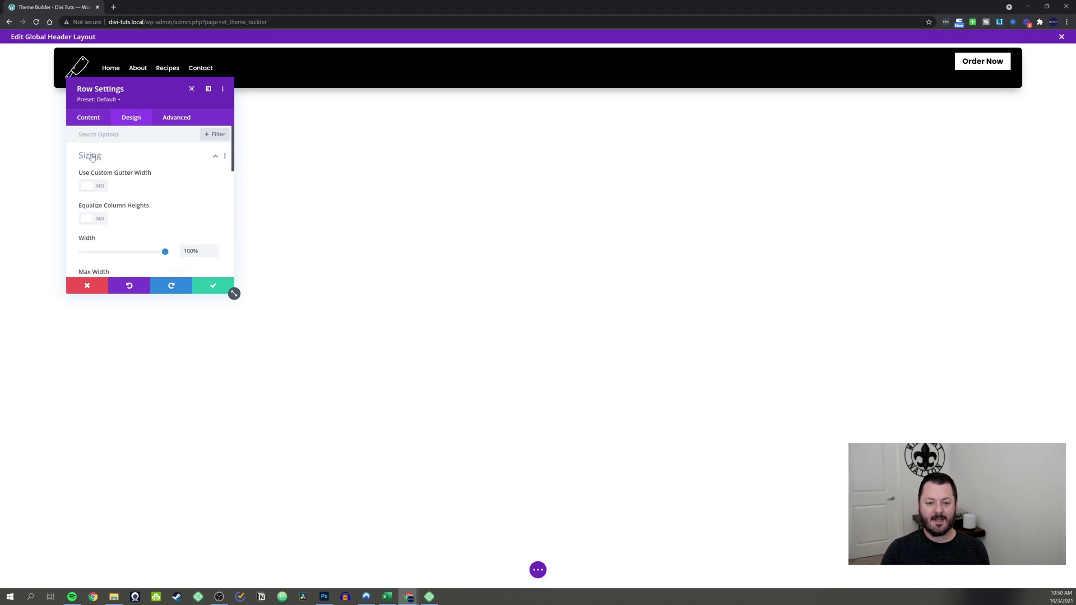
pyautogui.click(90, 219)
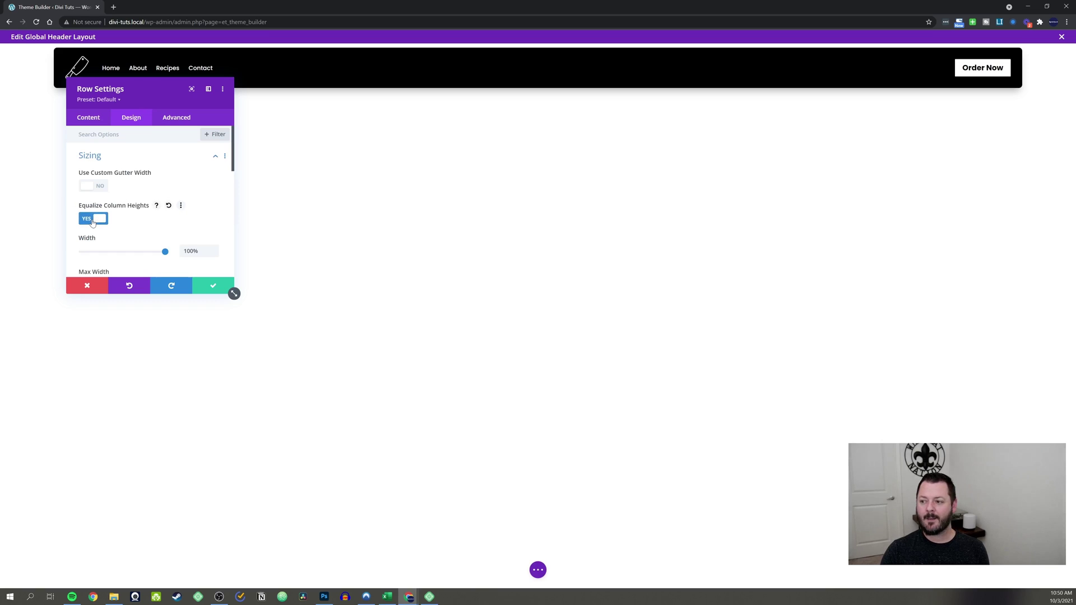
pyautogui.click(213, 286)
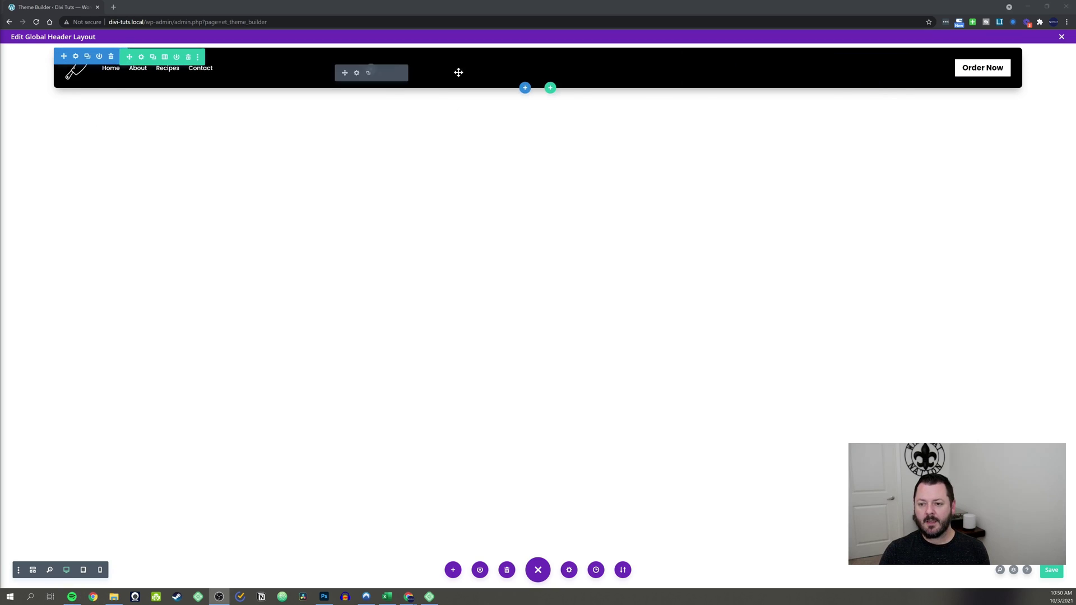
# On tablet, make the hamburger icon white at 50px, set the search icon to 19px, and save
pyautogui.click(83, 570)
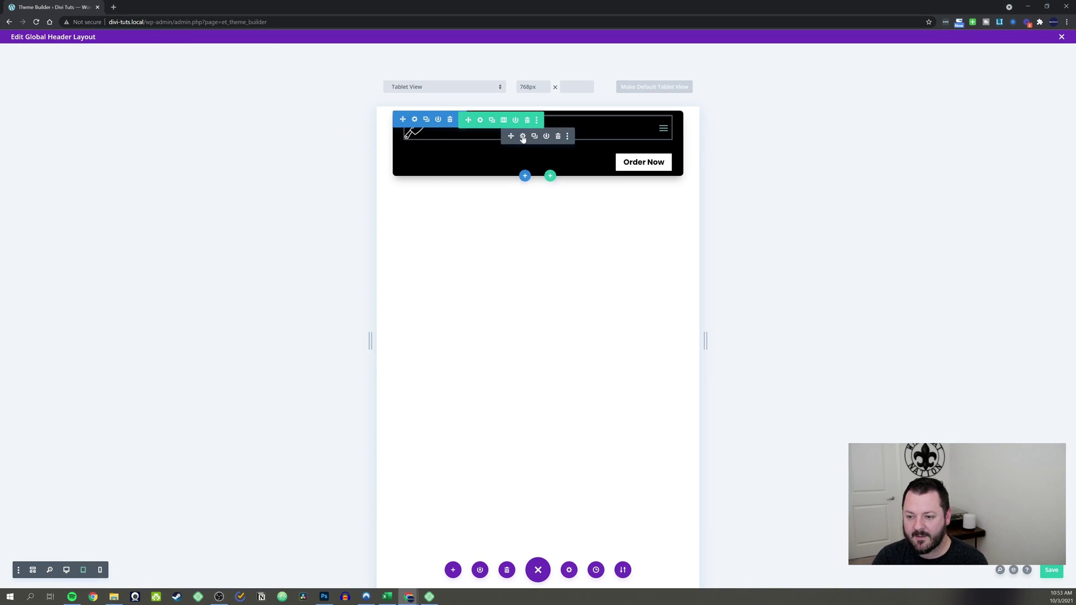
pyautogui.click(523, 139)
pyautogui.click(131, 118)
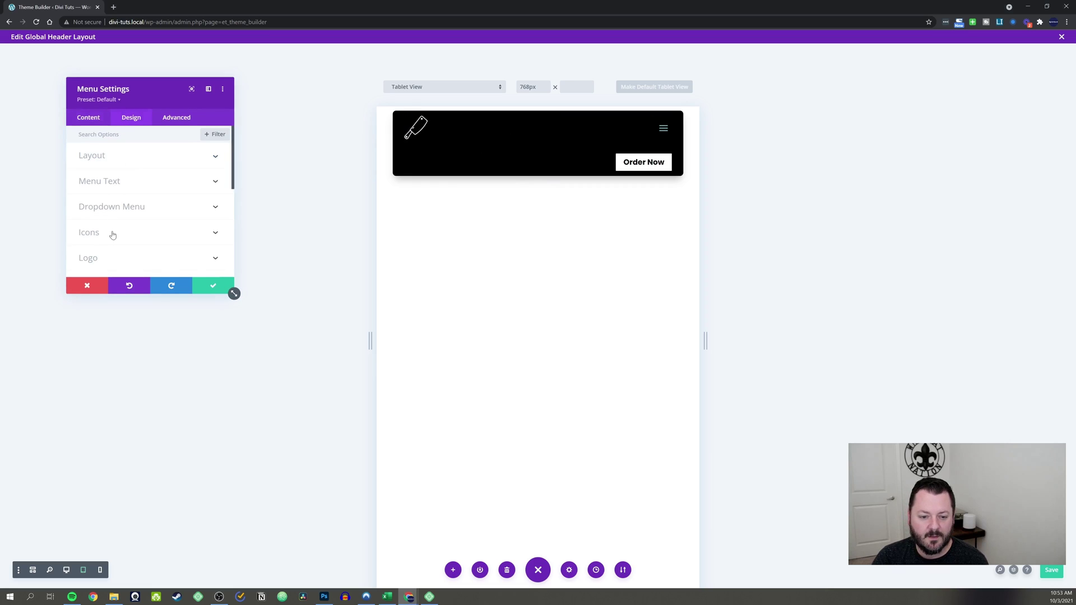
pyautogui.click(95, 234)
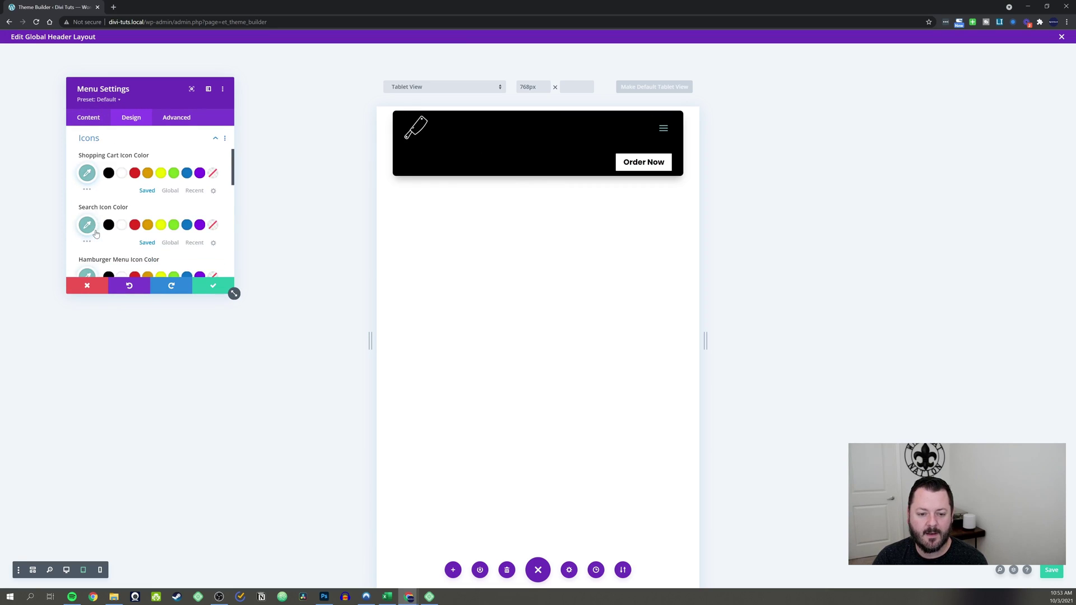
pyautogui.scroll(-1, 96, 235)
pyautogui.click(122, 237)
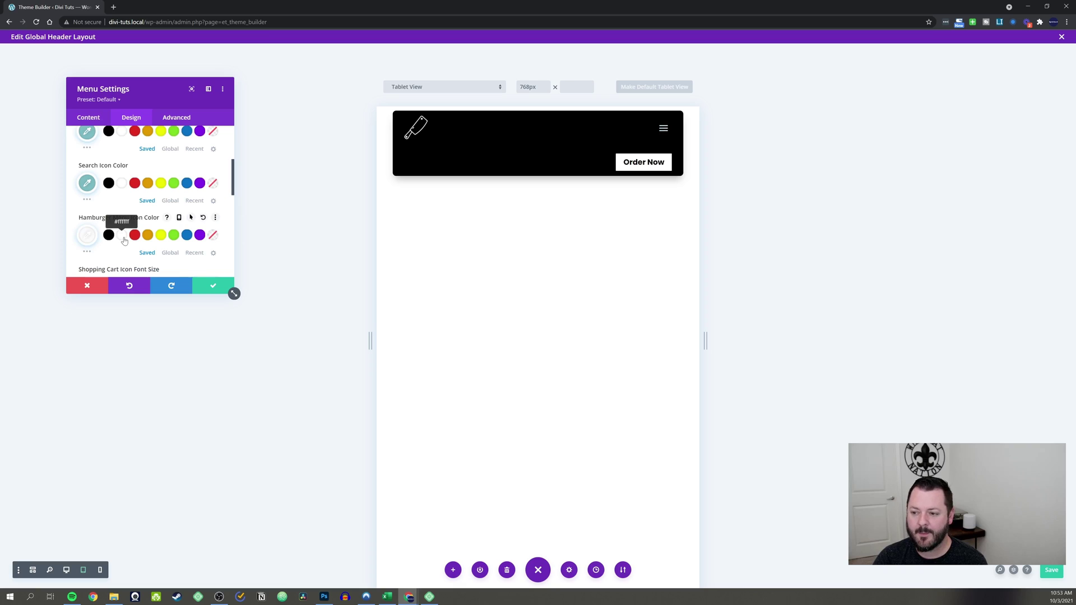
pyautogui.scroll(-2, 125, 240)
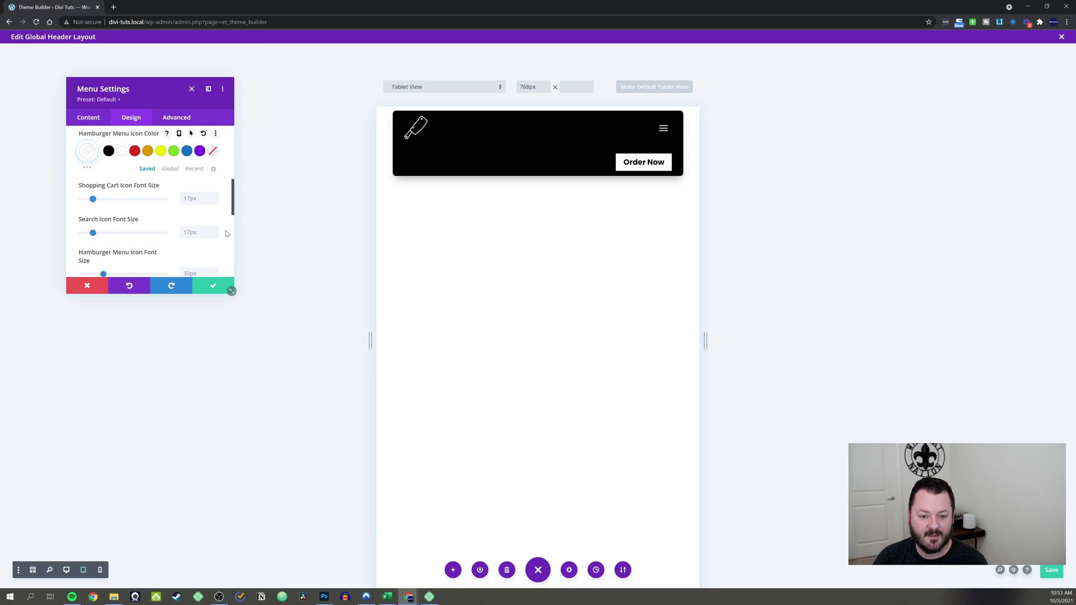
pyautogui.click(213, 227)
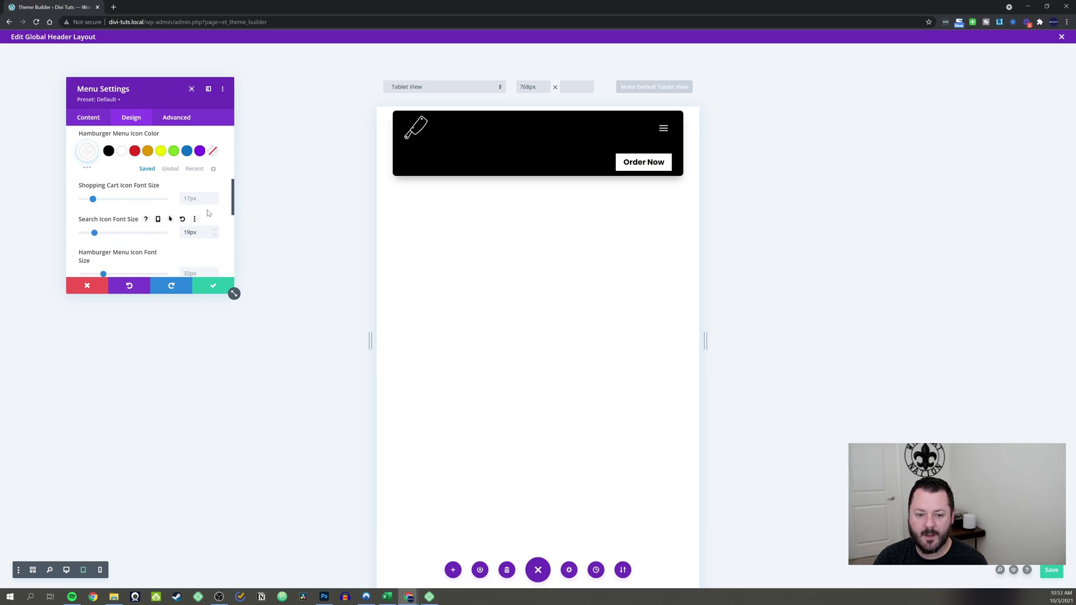
pyautogui.scroll(-1, 216, 200)
pyautogui.click(116, 232)
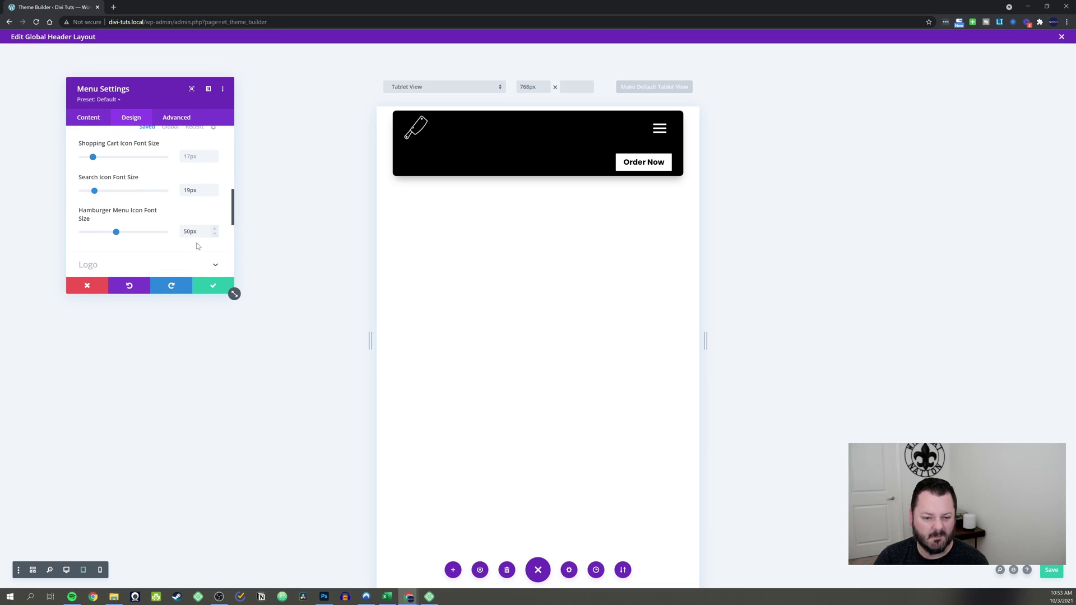
pyautogui.click(207, 286)
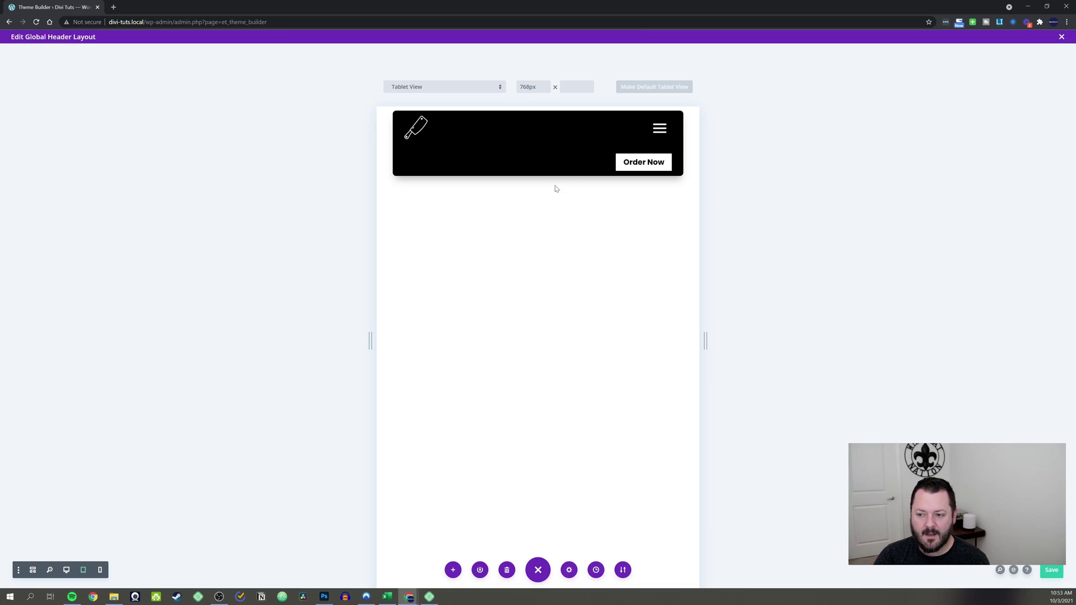
# Center the Order Now button's alignment on tablet
pyautogui.click(524, 158)
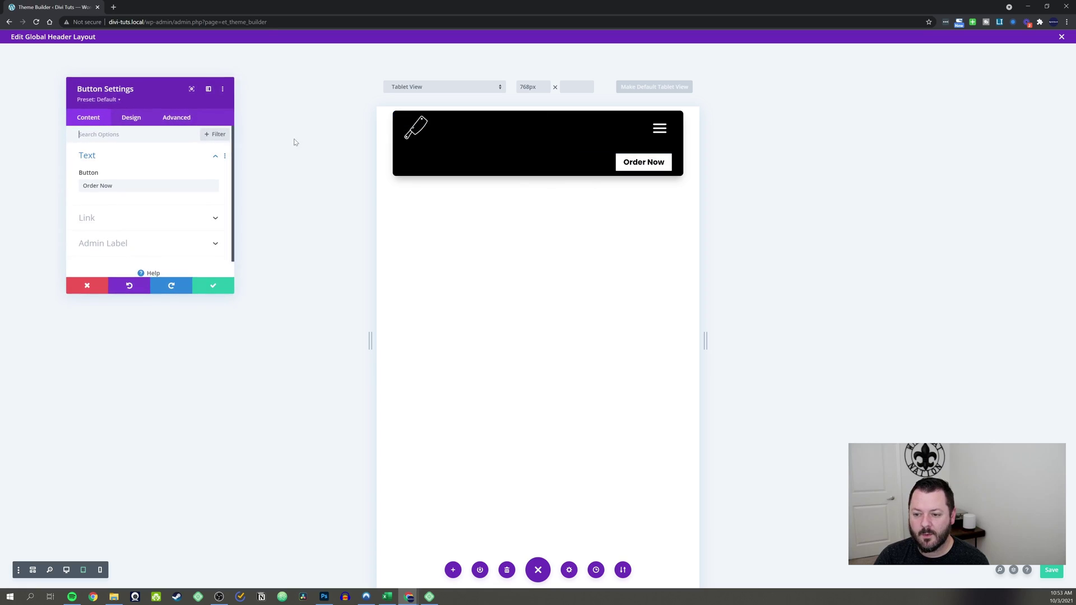
pyautogui.click(131, 117)
pyautogui.click(113, 155)
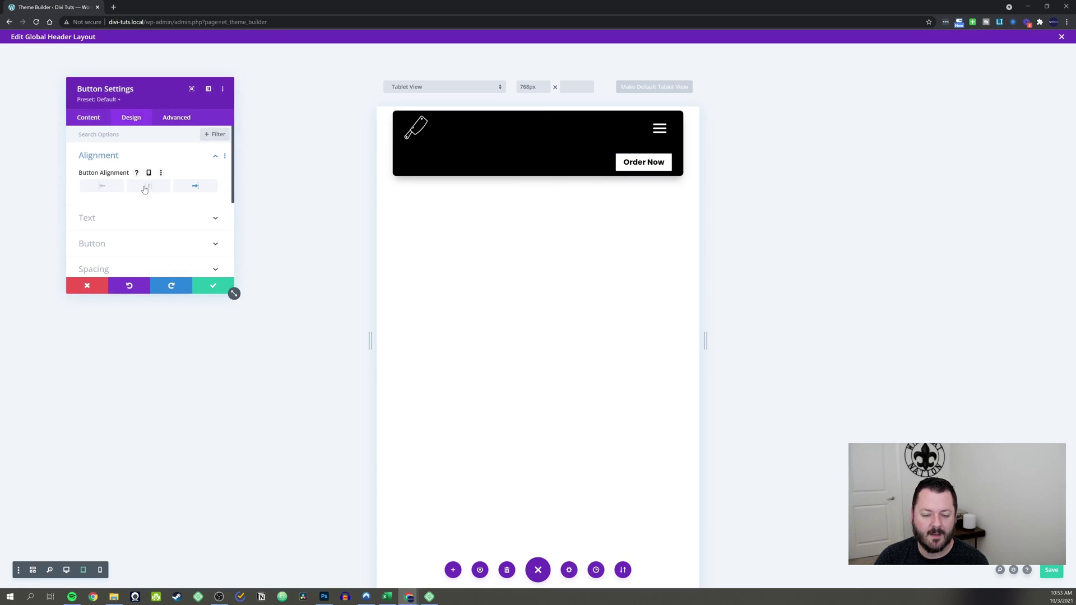
pyautogui.click(149, 173)
pyautogui.click(148, 213)
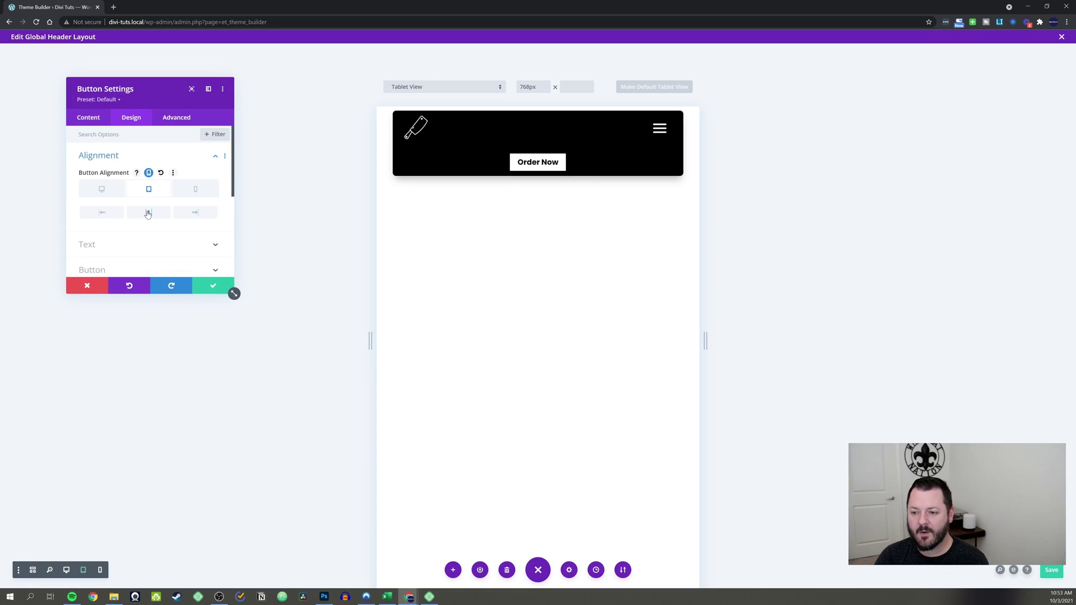
# Move the width:100% rule from desktop into the tablet Main Element CSS, then preview on phone
pyautogui.click(176, 119)
pyautogui.click(146, 182)
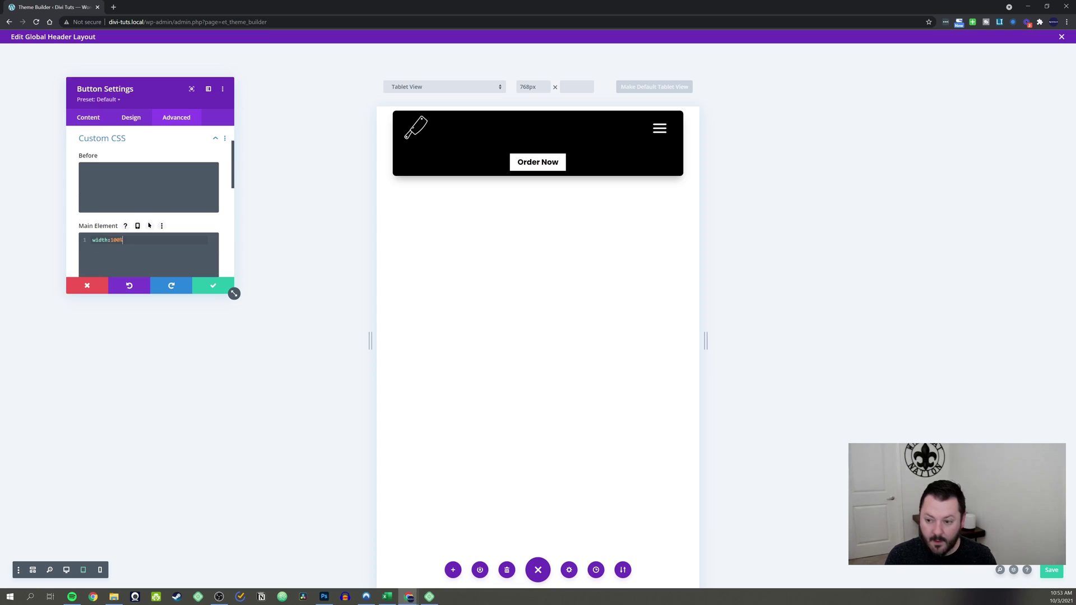
pyautogui.write('%;')
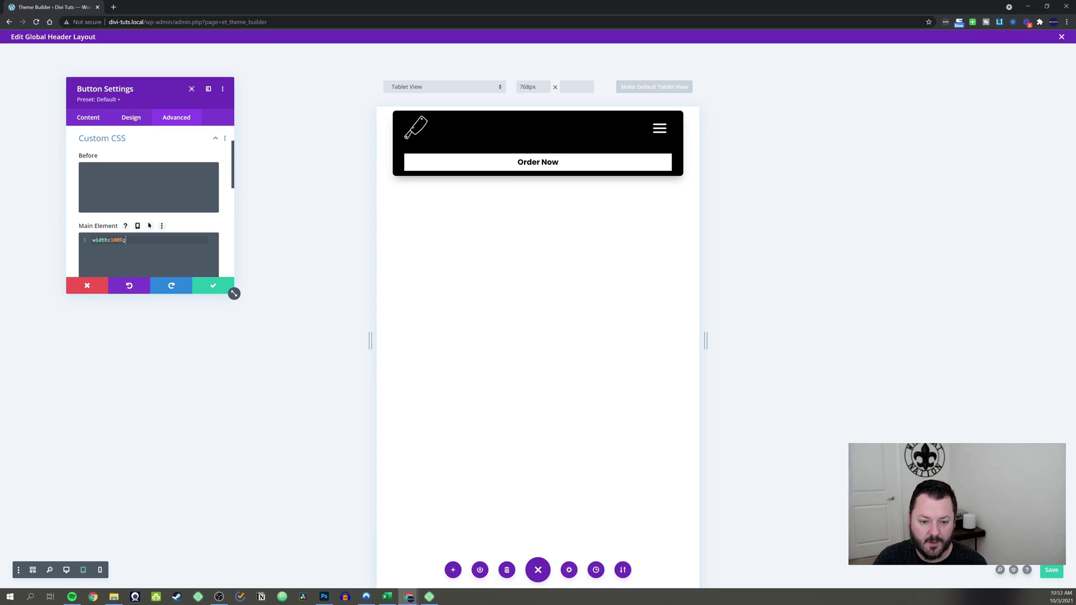
pyautogui.moveTo(127, 239); pyautogui.dragTo(73, 246)
pyautogui.hotkey('ctrl', 'c')
pyautogui.press('BackSpace')
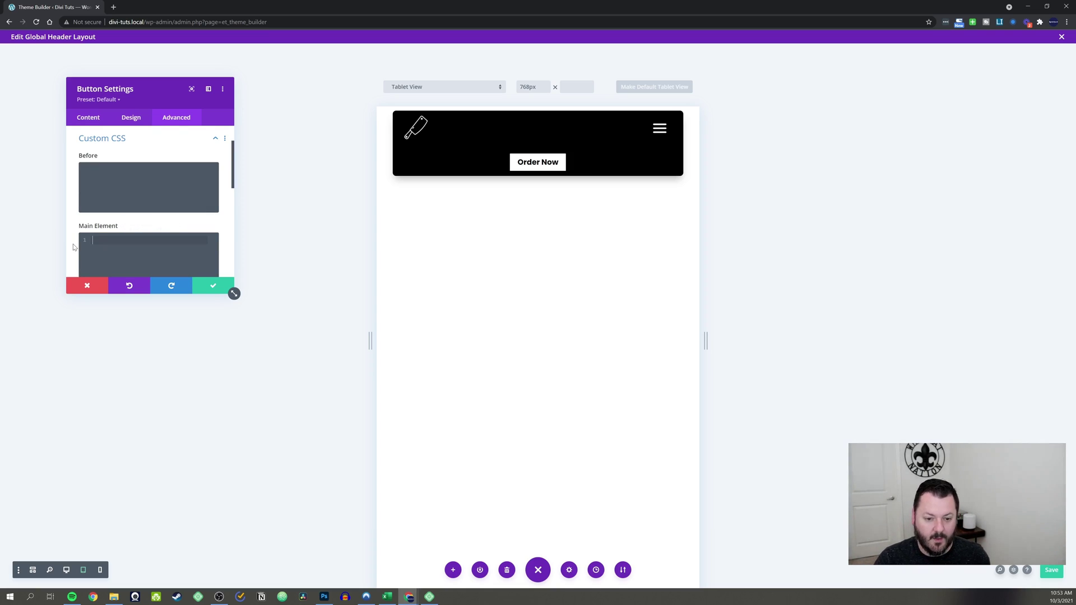
pyautogui.click(138, 226)
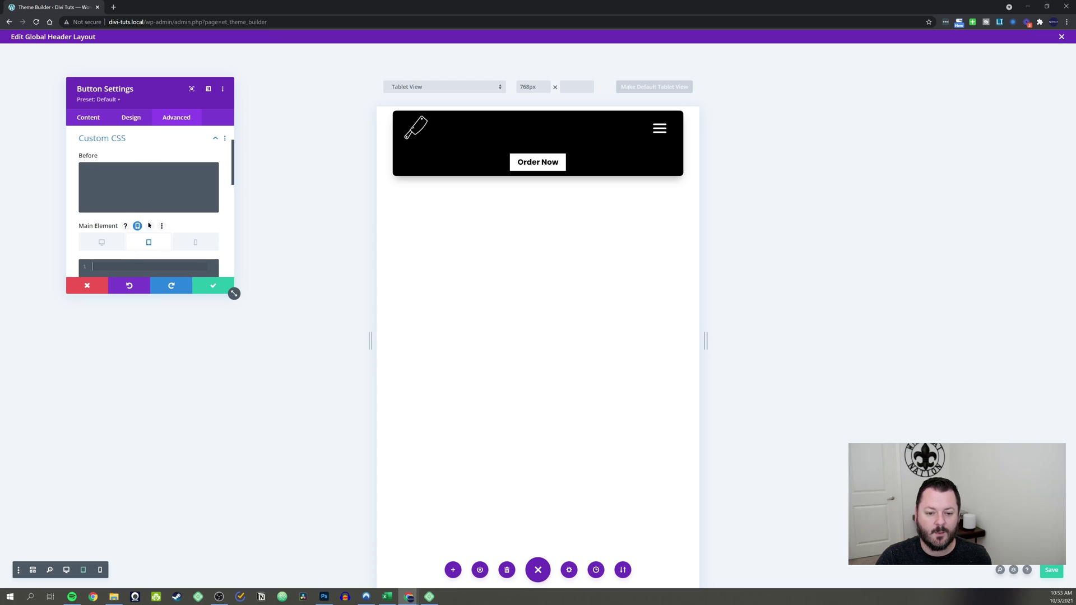
pyautogui.hotkey('ctrl', 'v')
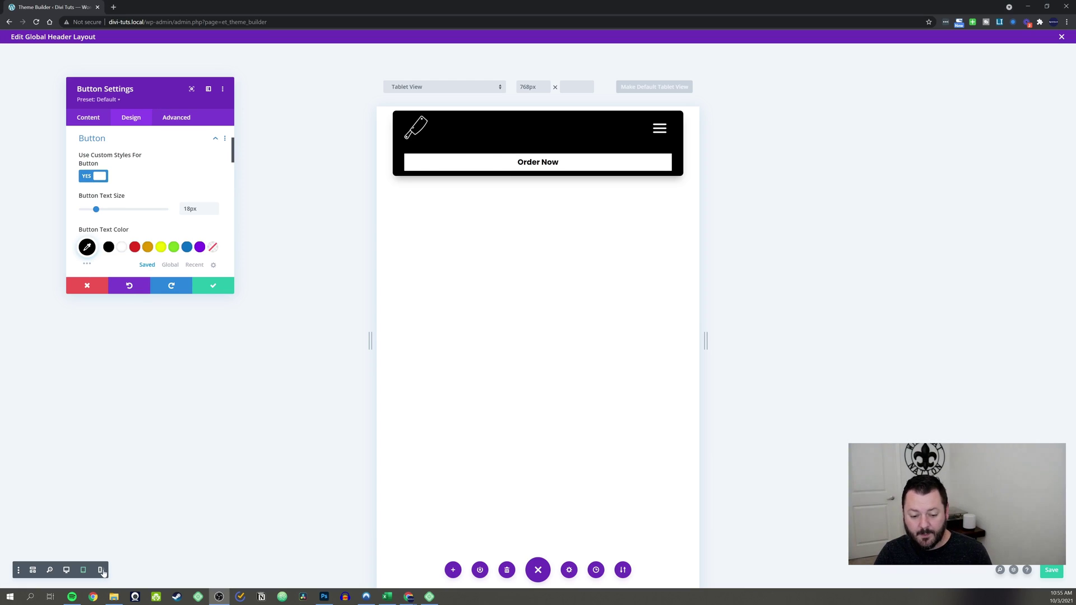
pyautogui.click(101, 571)
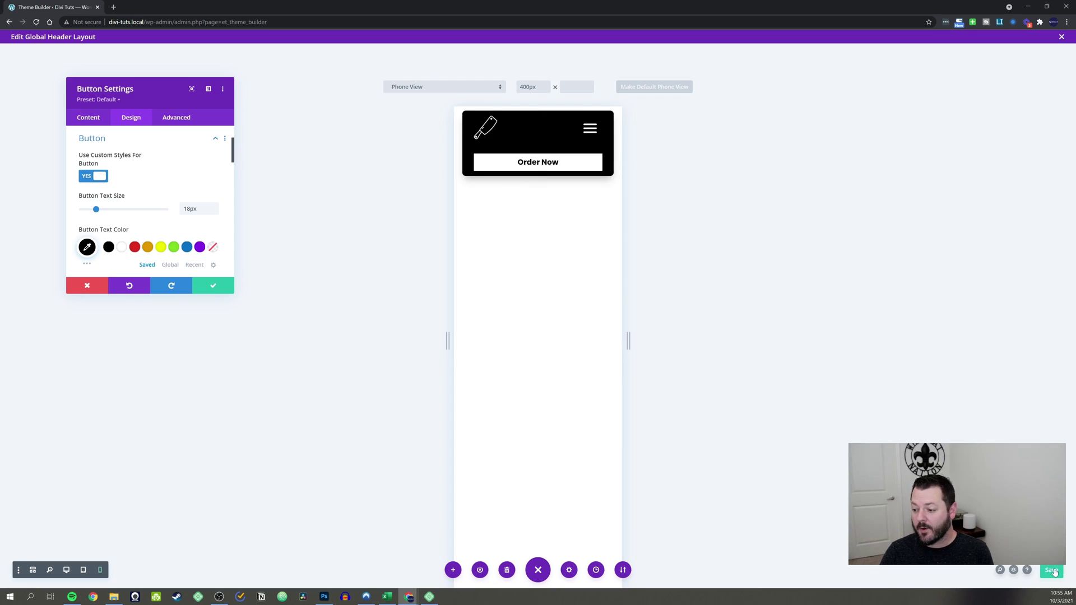
# Save the button and header layout, Save & Exit the builder, and visit the live site
pyautogui.click(210, 287)
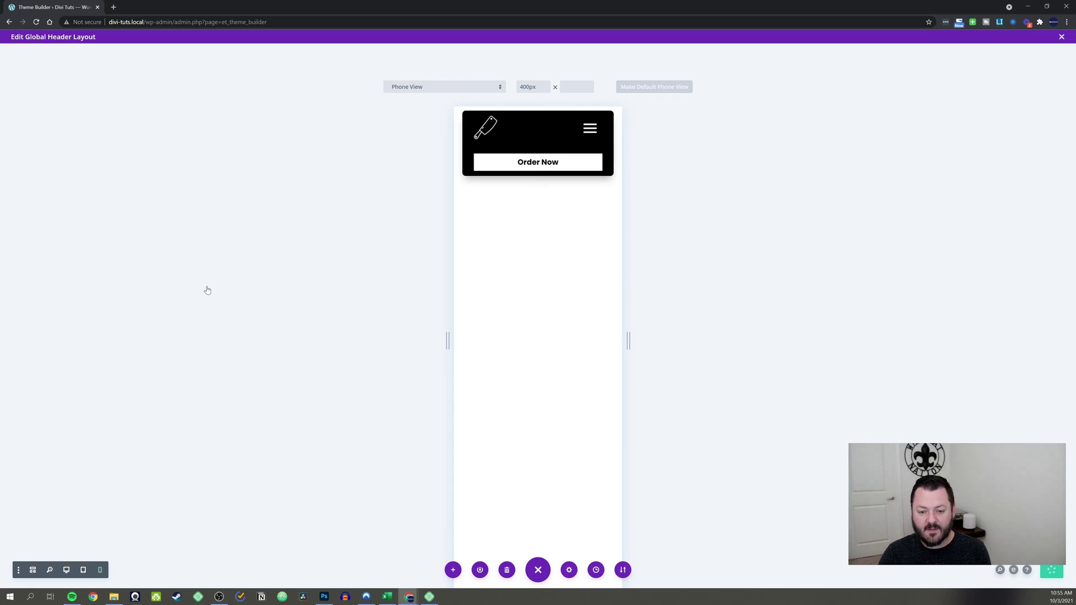
pyautogui.click(1061, 38)
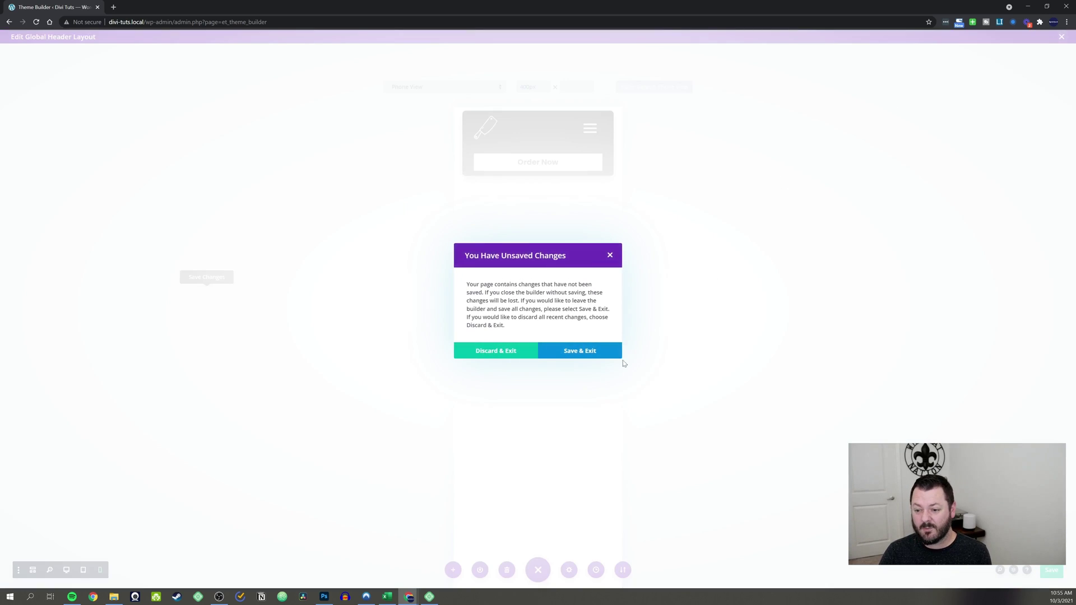
pyautogui.click(594, 353)
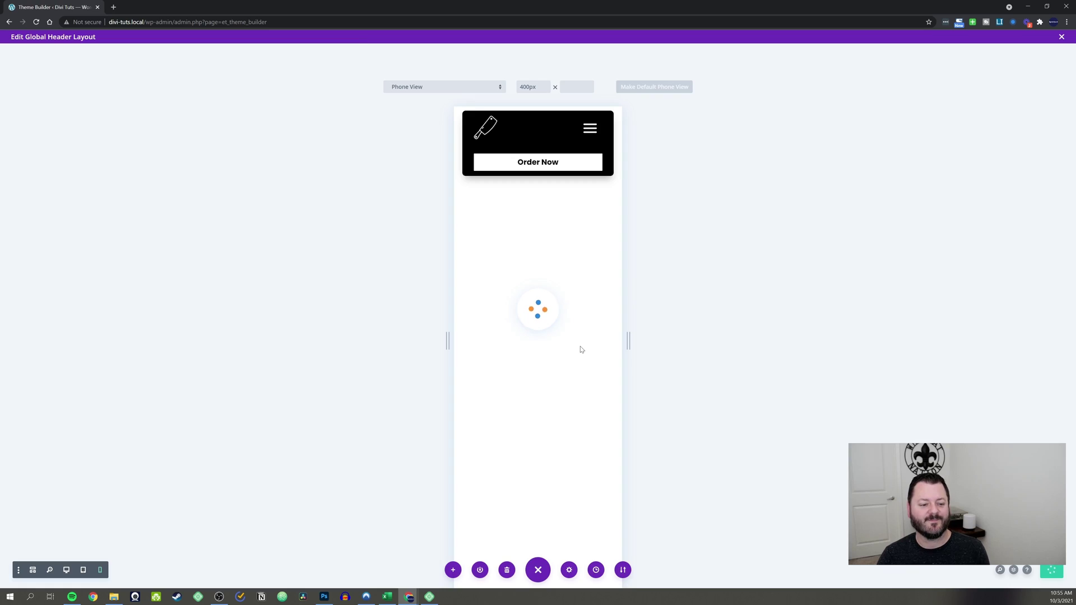
pyautogui.click(128, 70)
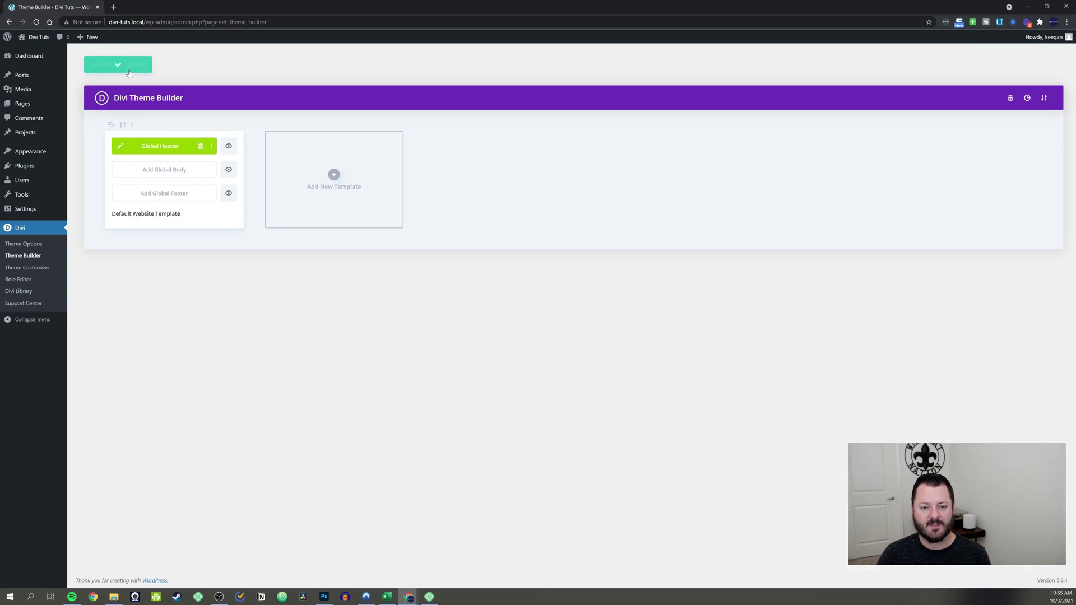
pyautogui.click(39, 38)
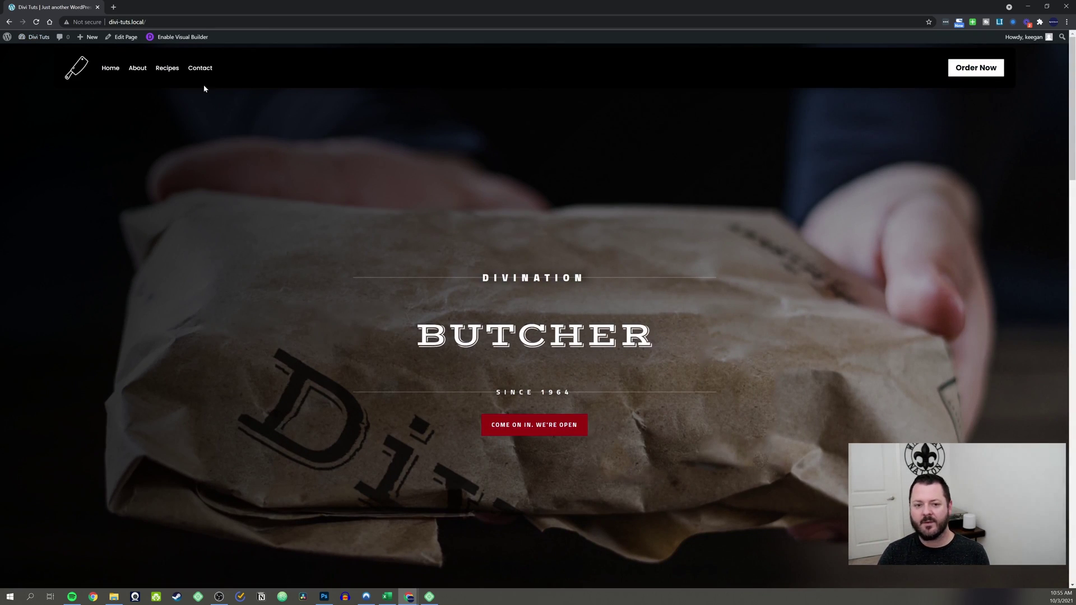
pyautogui.scroll(-20, 302, 219)
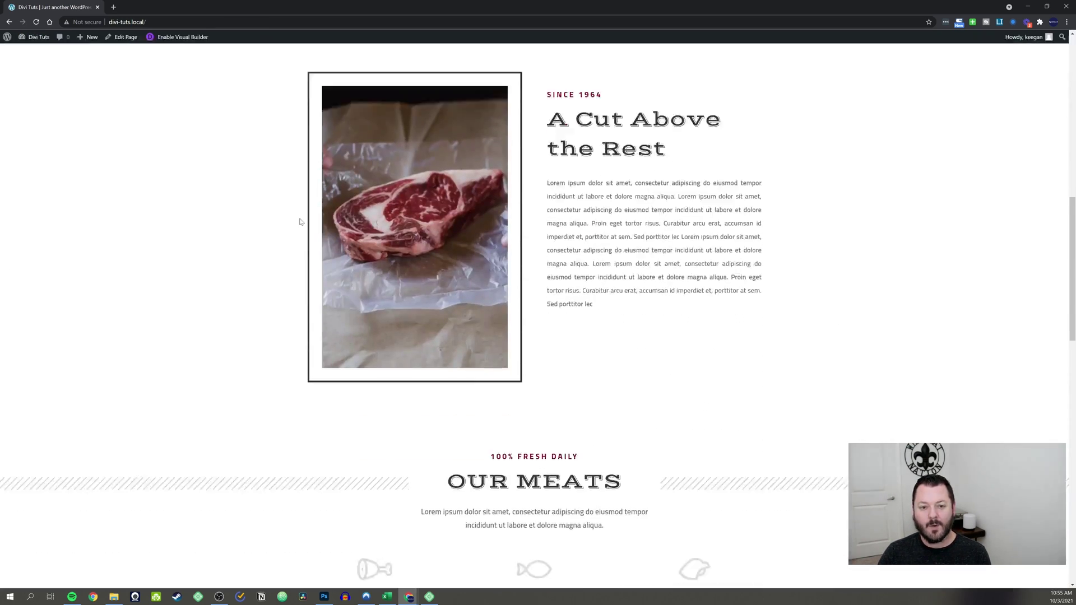
pyautogui.scroll(20, 292, 221)
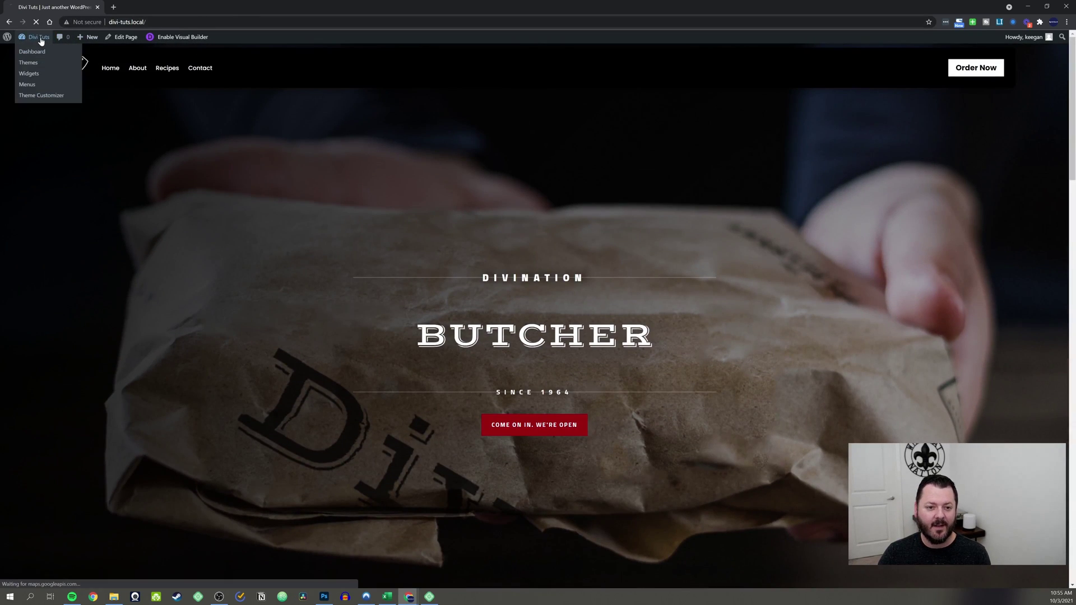
# Reopen the global header layout from the Theme Builder and open the header section's settings
pyautogui.click(31, 49)
pyautogui.moveTo(22, 257)
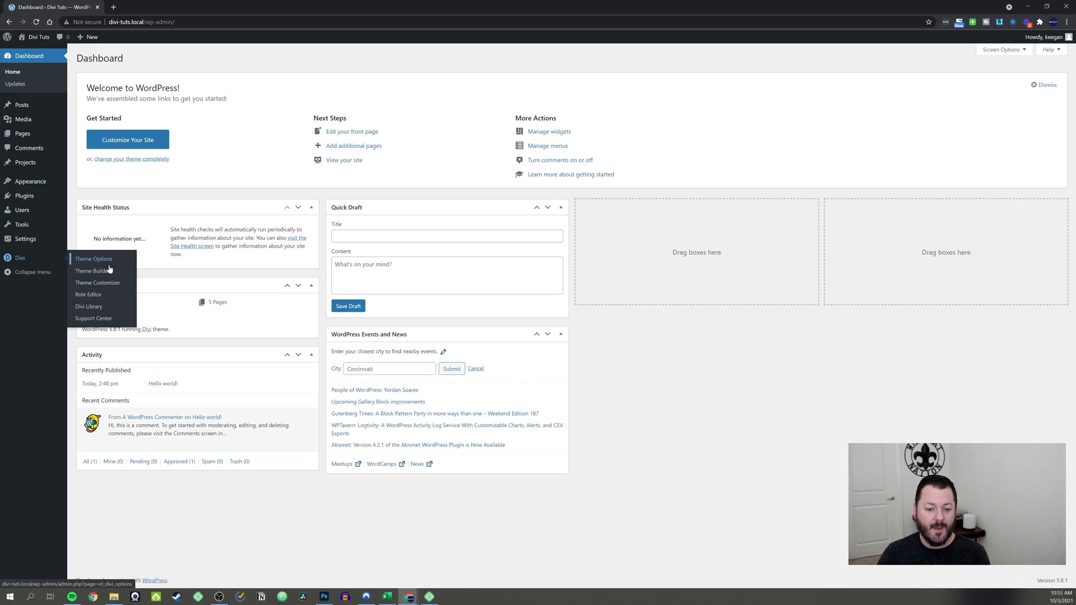
pyautogui.click(93, 272)
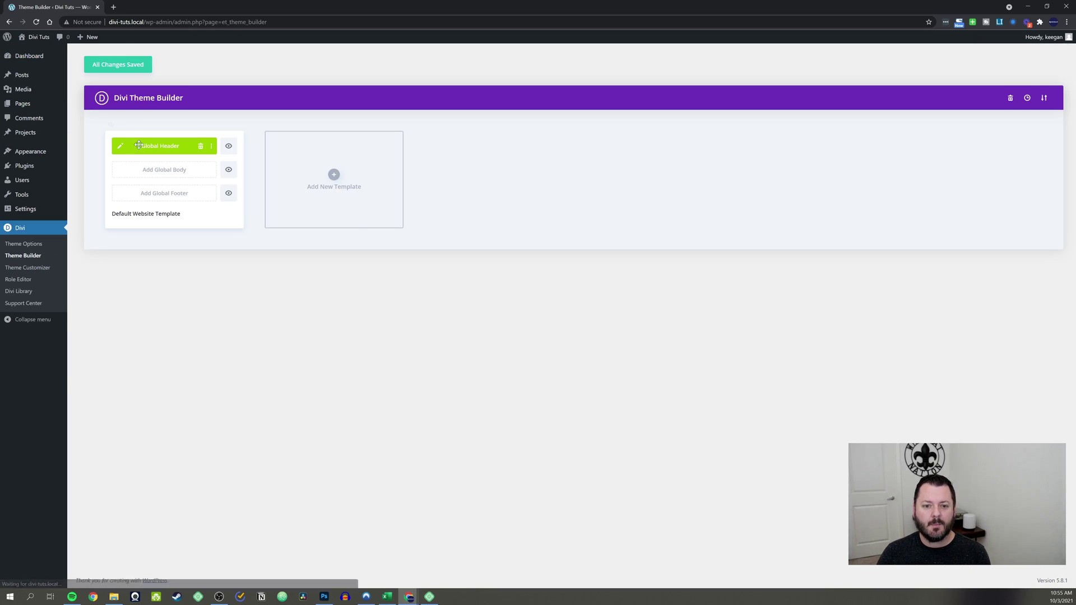
pyautogui.click(121, 149)
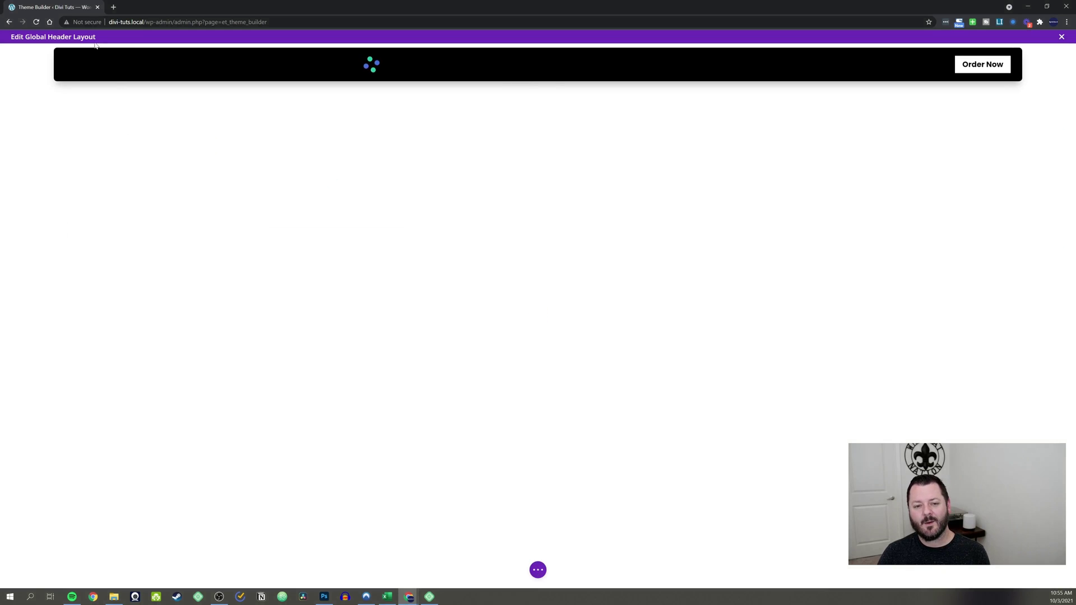
pyautogui.click(537, 570)
pyautogui.click(33, 570)
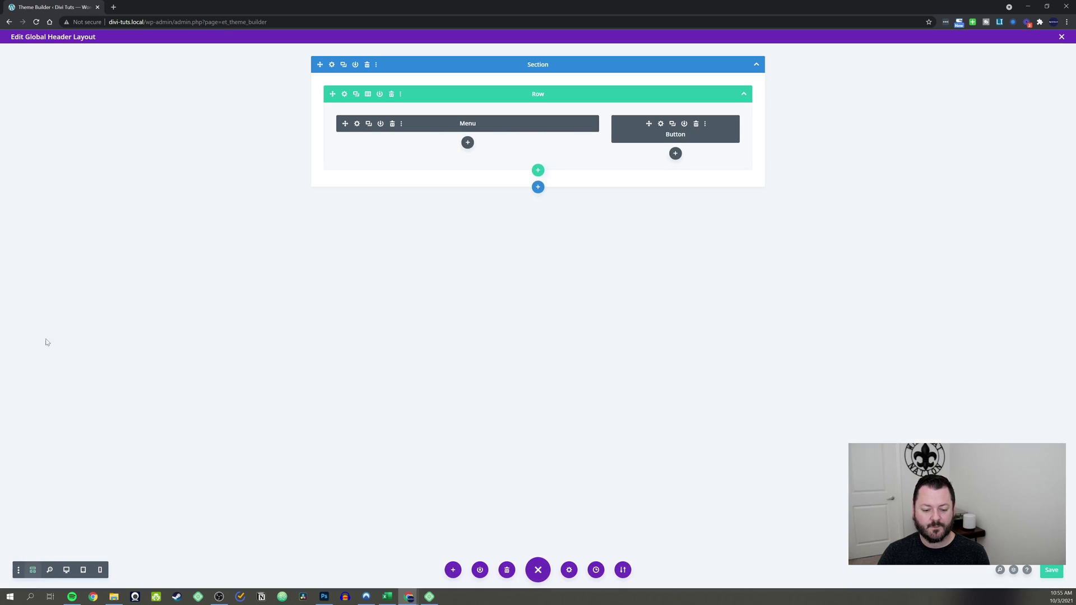
pyautogui.click(331, 65)
pyautogui.click(66, 570)
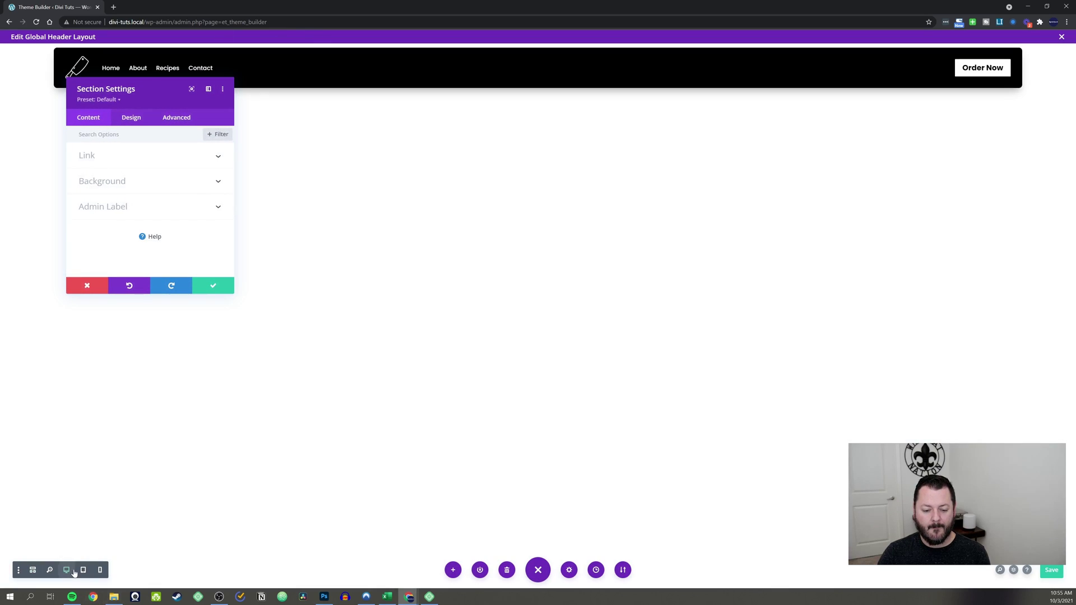
# Set the header section's Position to Fixed at the top-centre location and save
pyautogui.click(173, 119)
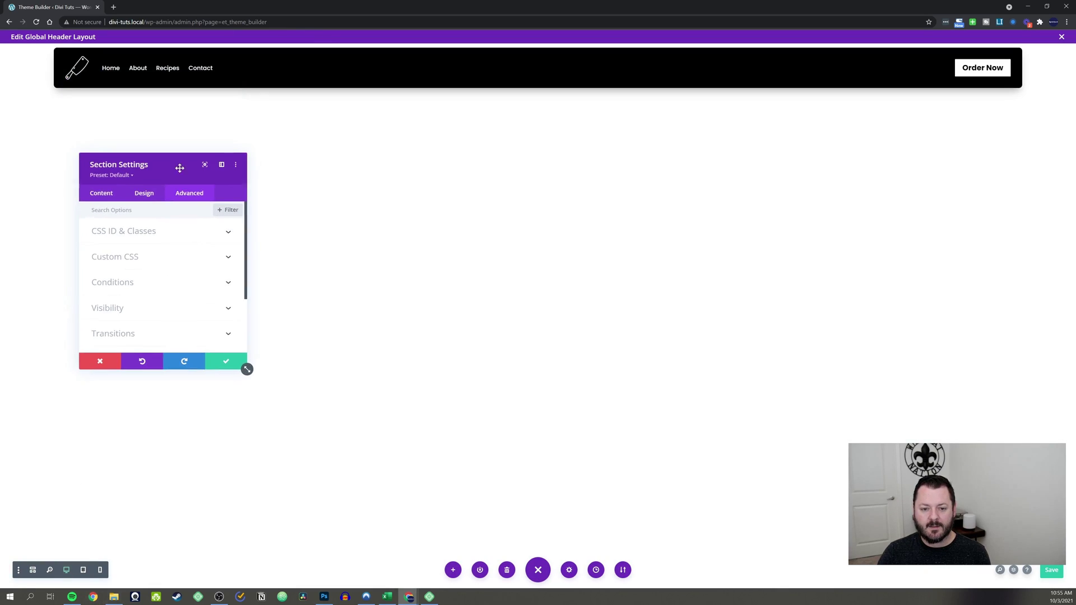
pyautogui.scroll(-5, 134, 297)
pyautogui.click(114, 280)
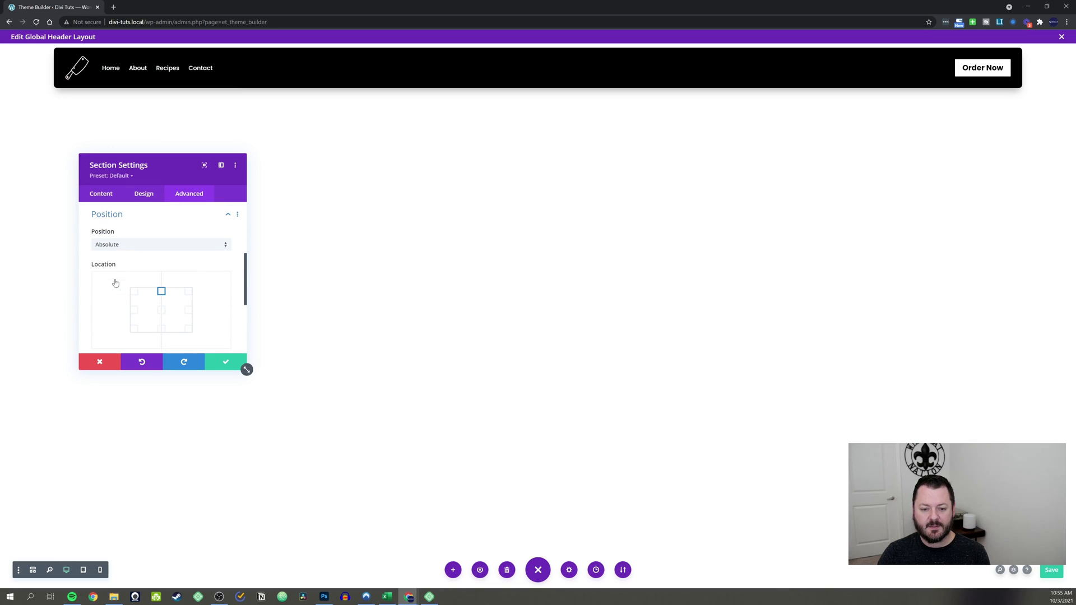
pyautogui.click(130, 245)
pyautogui.click(120, 295)
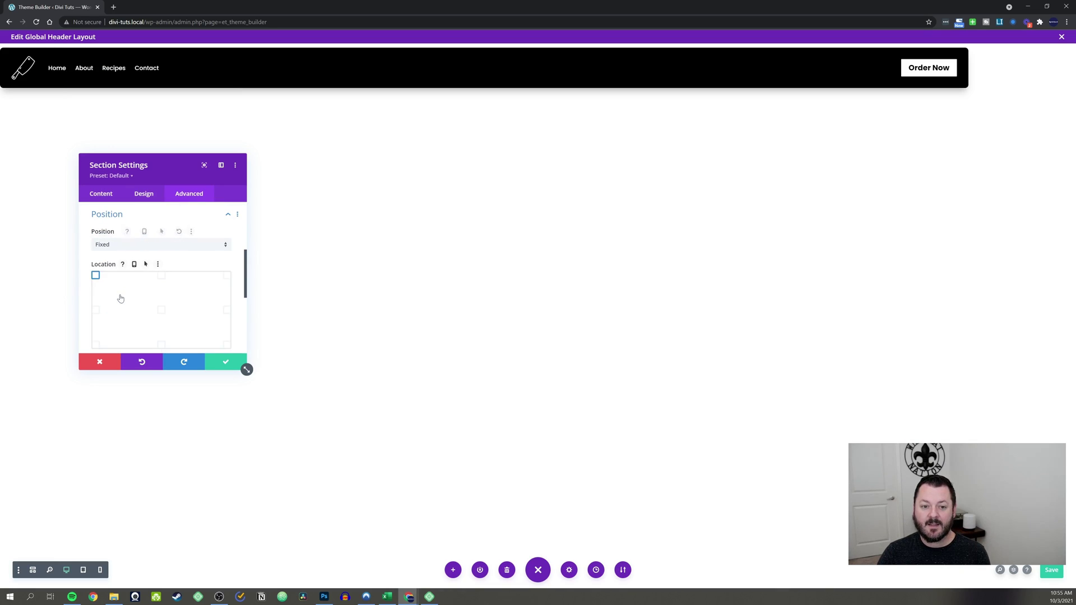
pyautogui.click(160, 278)
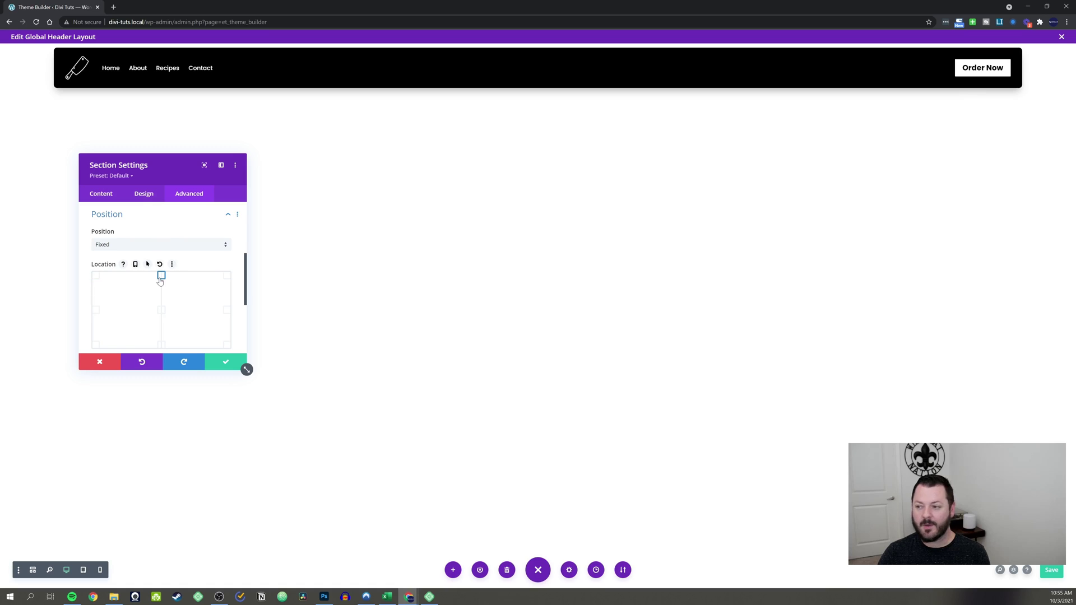
pyautogui.click(226, 362)
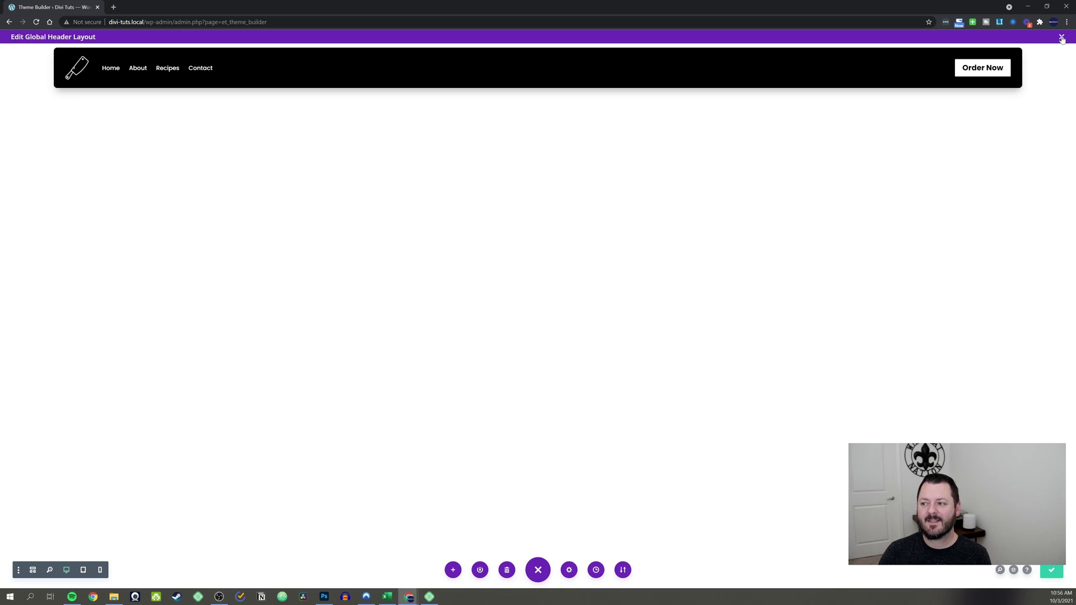
# Close the layout editor and scroll the live site to confirm the header stays pinned
pyautogui.click(1061, 38)
pyautogui.moveTo(36, 38)
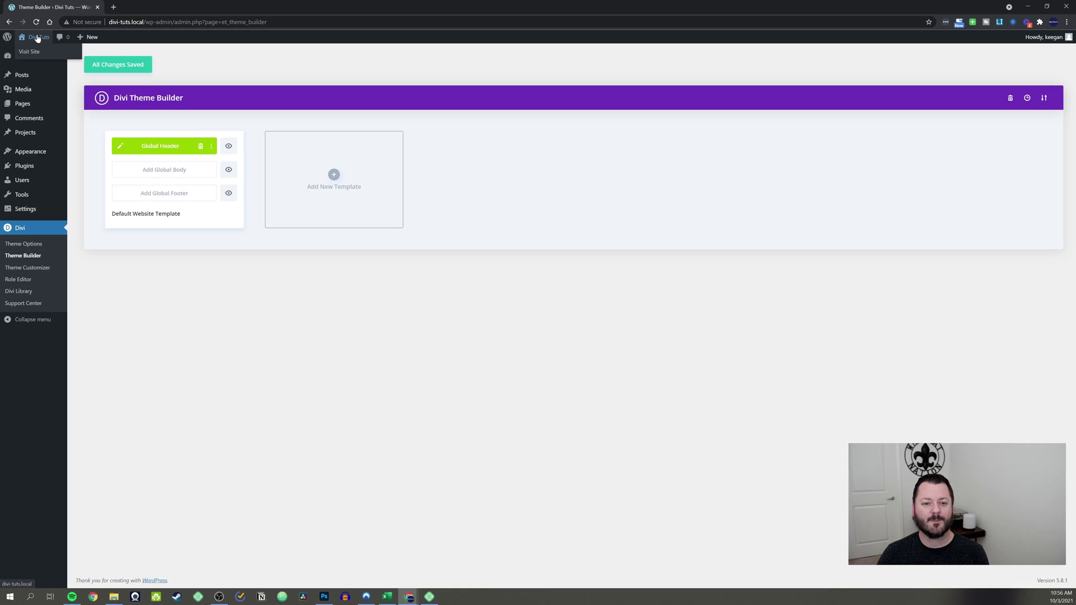
pyautogui.click(37, 38)
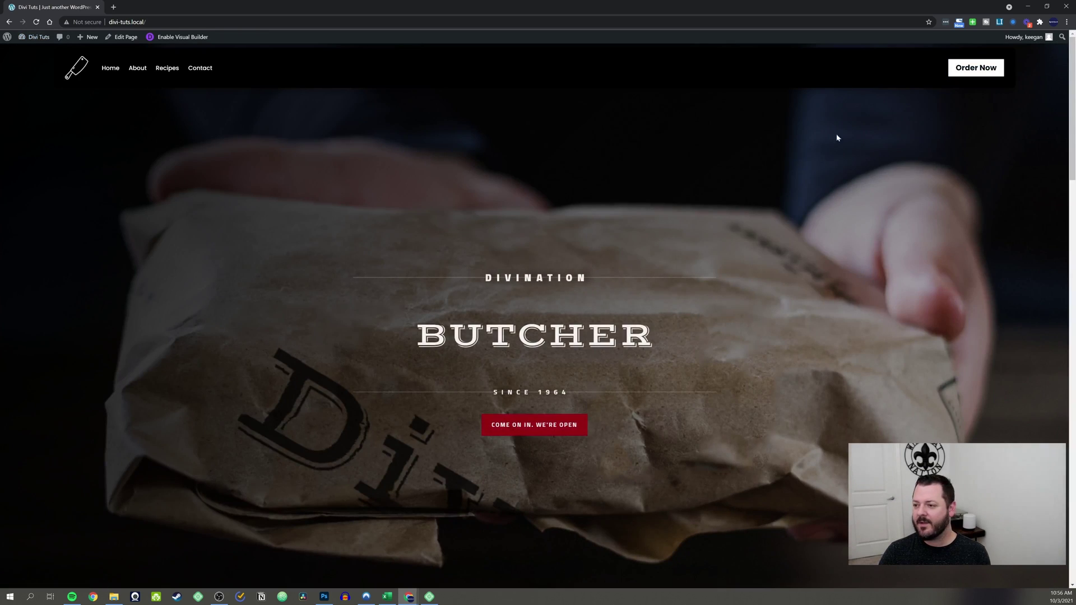
pyautogui.scroll(-3, 521, 241)
pyautogui.scroll(-15, 521, 245)
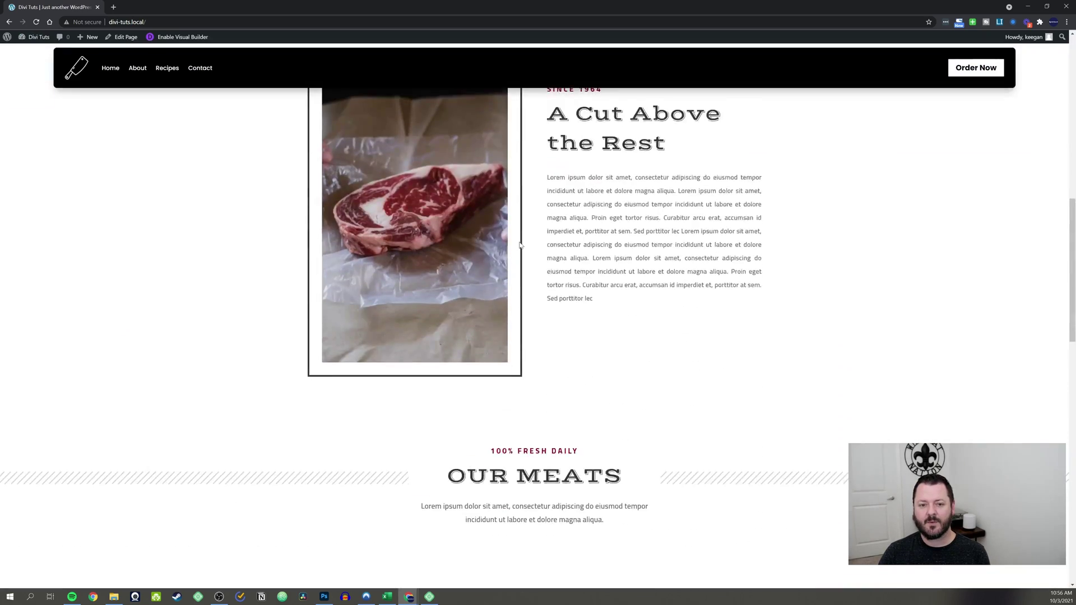
pyautogui.scroll(-5, 502, 251)
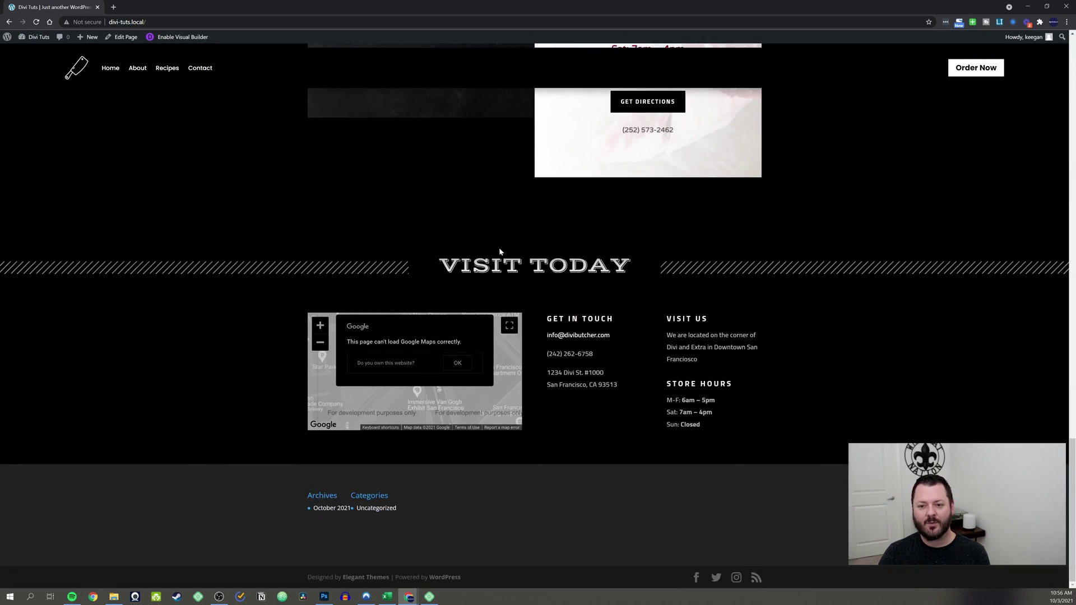
pyautogui.scroll(20, 501, 252)
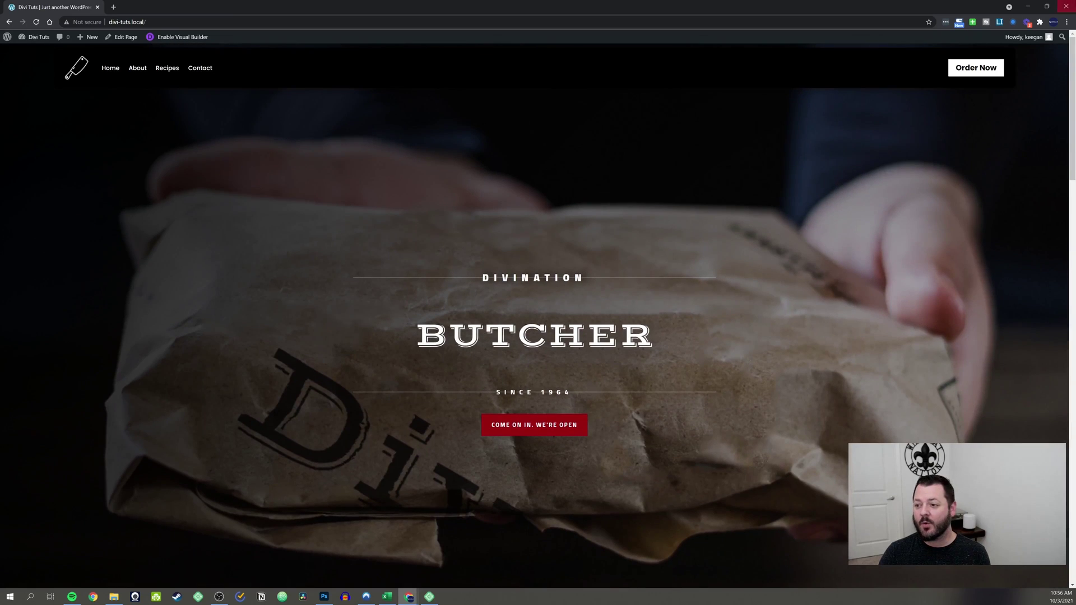
# Check the header at a narrow mobile width, test the hamburger menu, then return to the Dashboard
pyautogui.click(1046, 7)
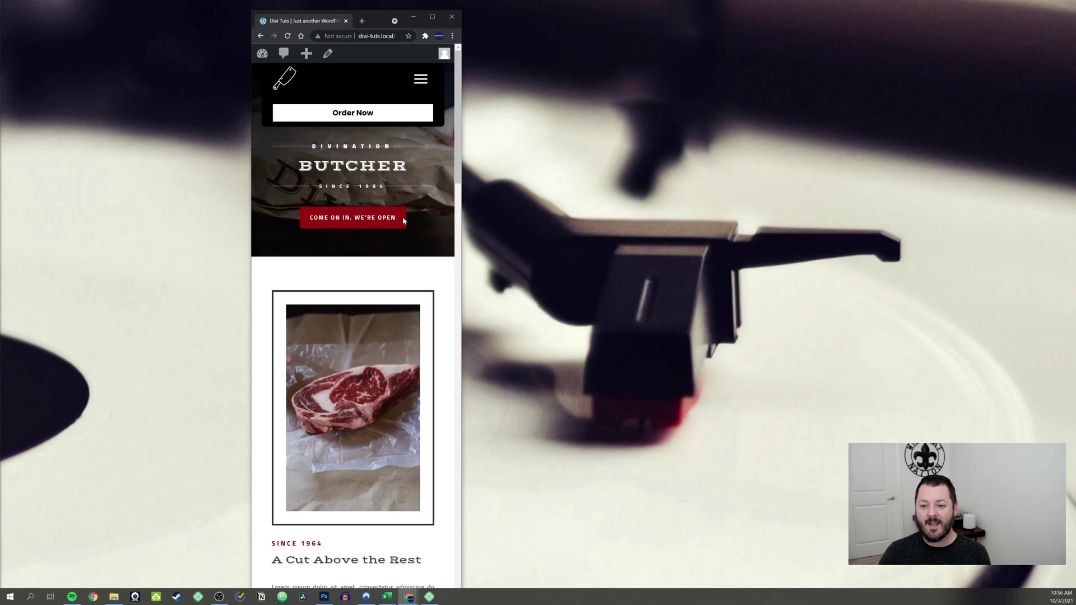
pyautogui.scroll(-15, 403, 221)
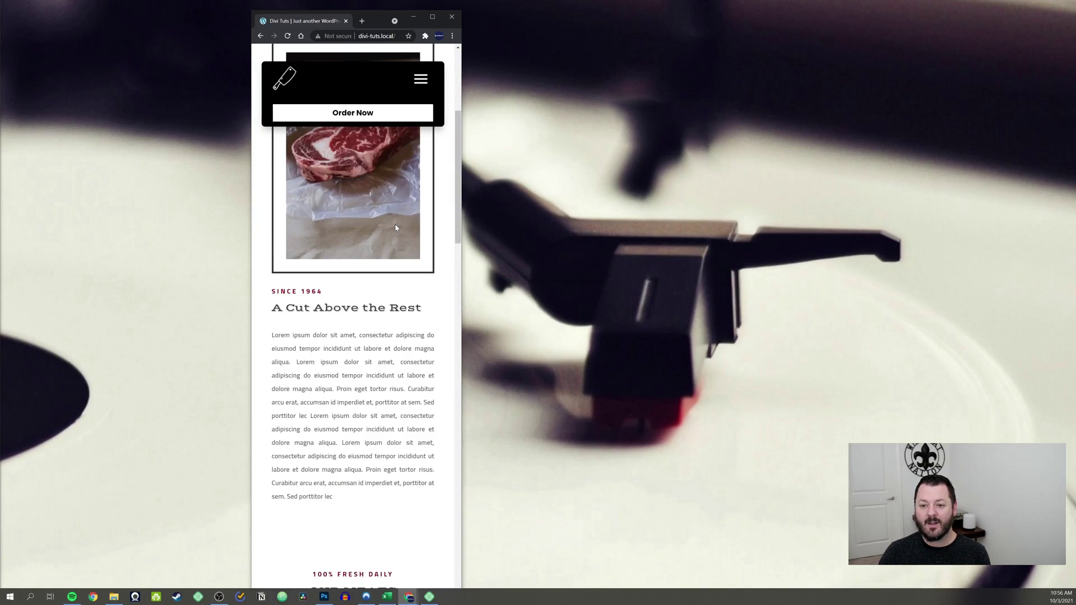
pyautogui.click(423, 79)
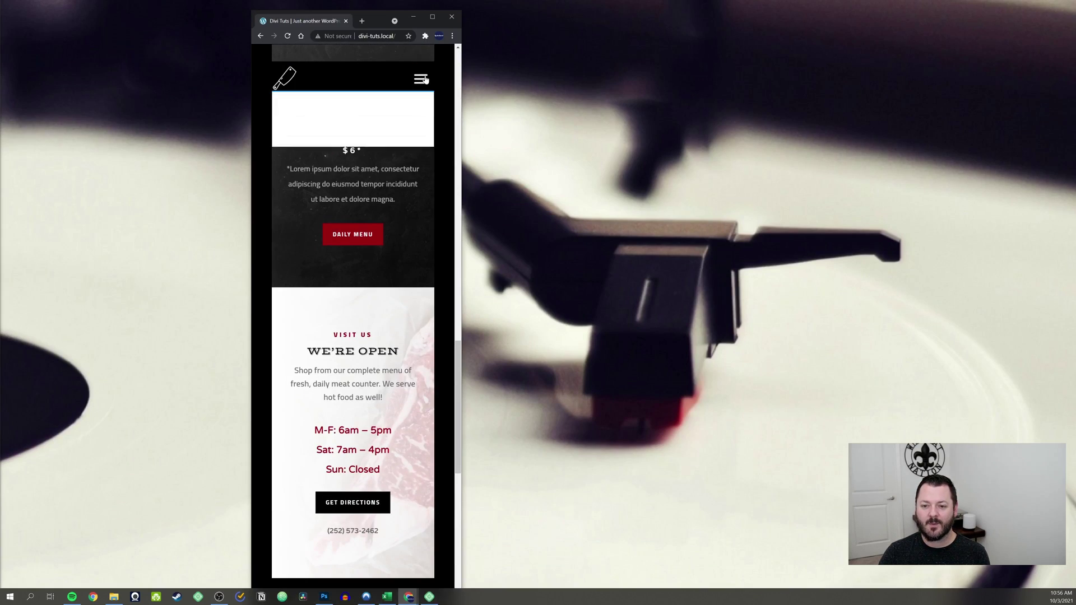
pyautogui.click(421, 79)
pyautogui.scroll(-8, 401, 199)
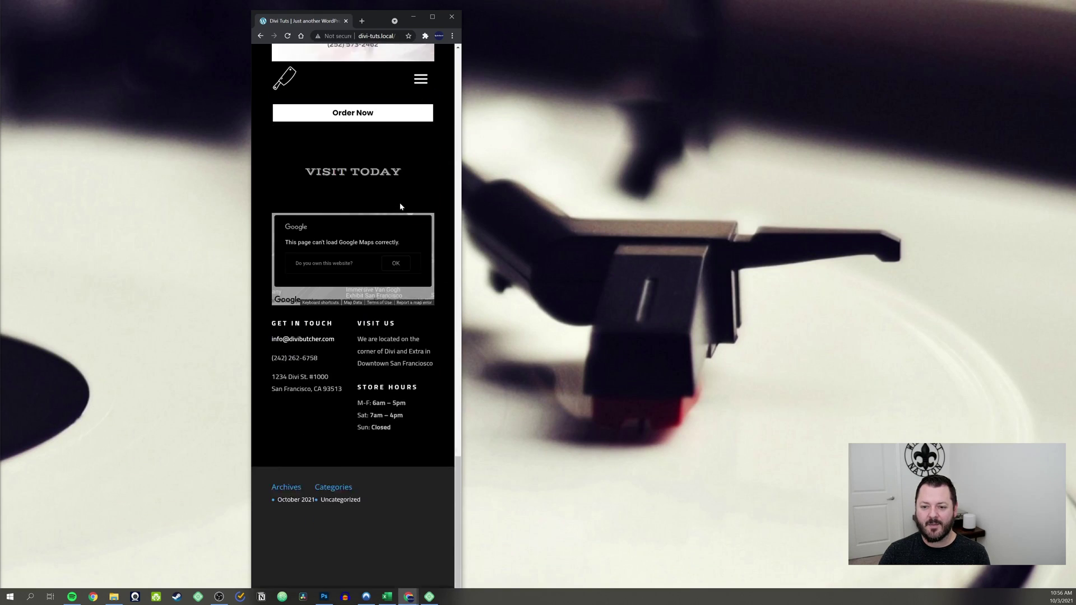
pyautogui.click(432, 17)
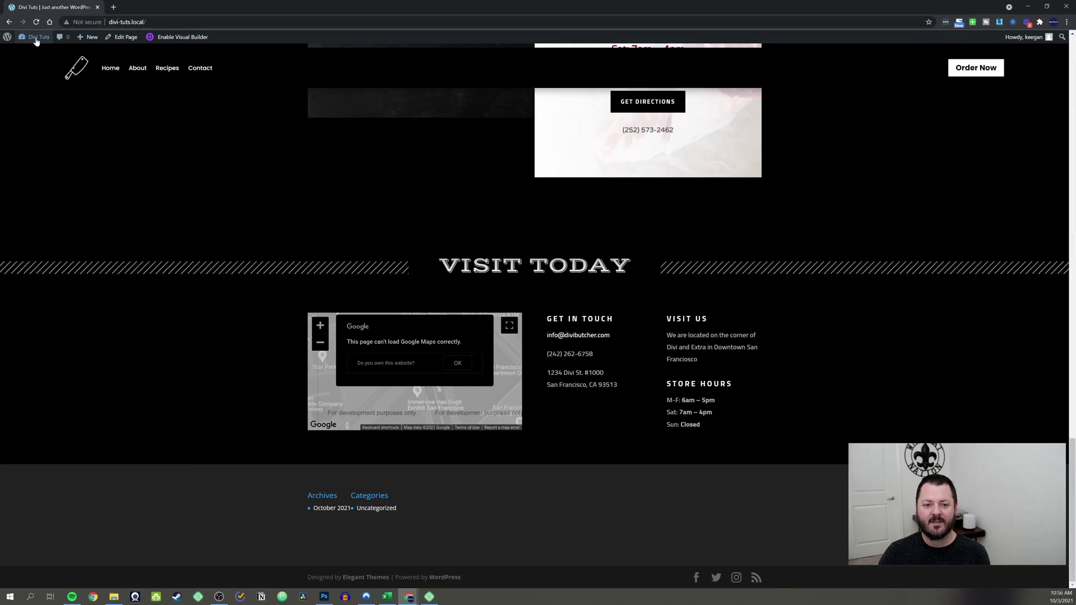
pyautogui.click(32, 50)
# Open the Global Header layout and the Menu module's Design settings in an enlarged panel
pyautogui.moveTo(20, 258)
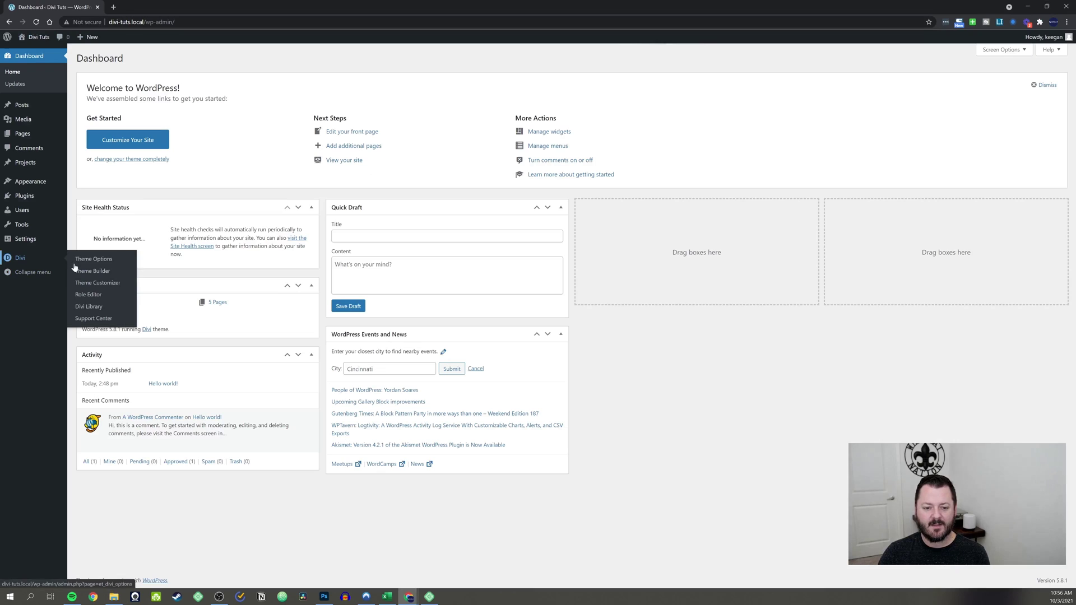
pyautogui.click(90, 269)
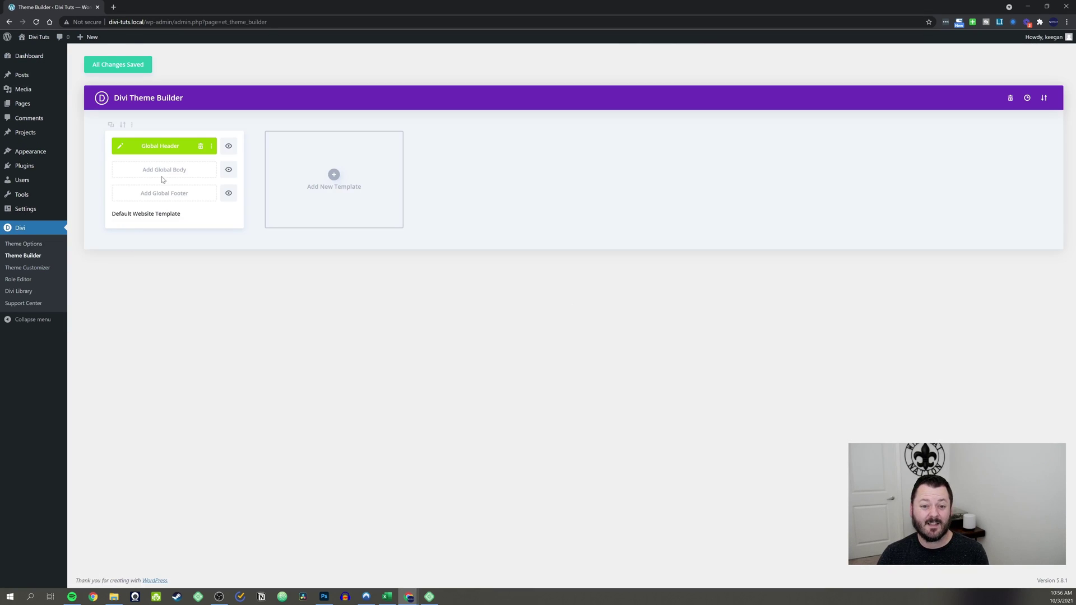
pyautogui.click(121, 146)
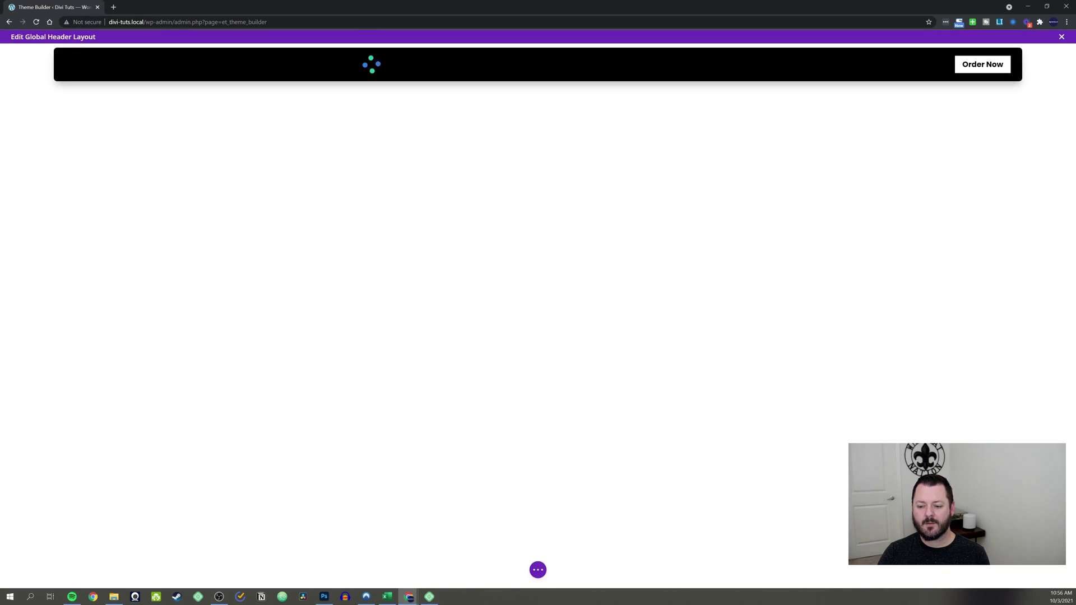
pyautogui.moveTo(324, 74)
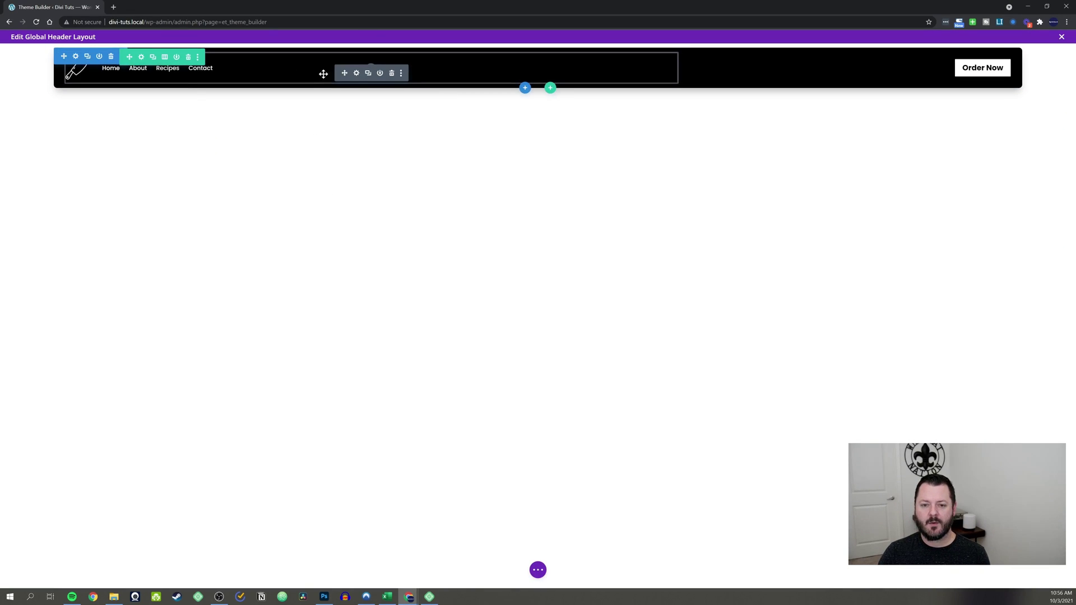
pyautogui.click(356, 73)
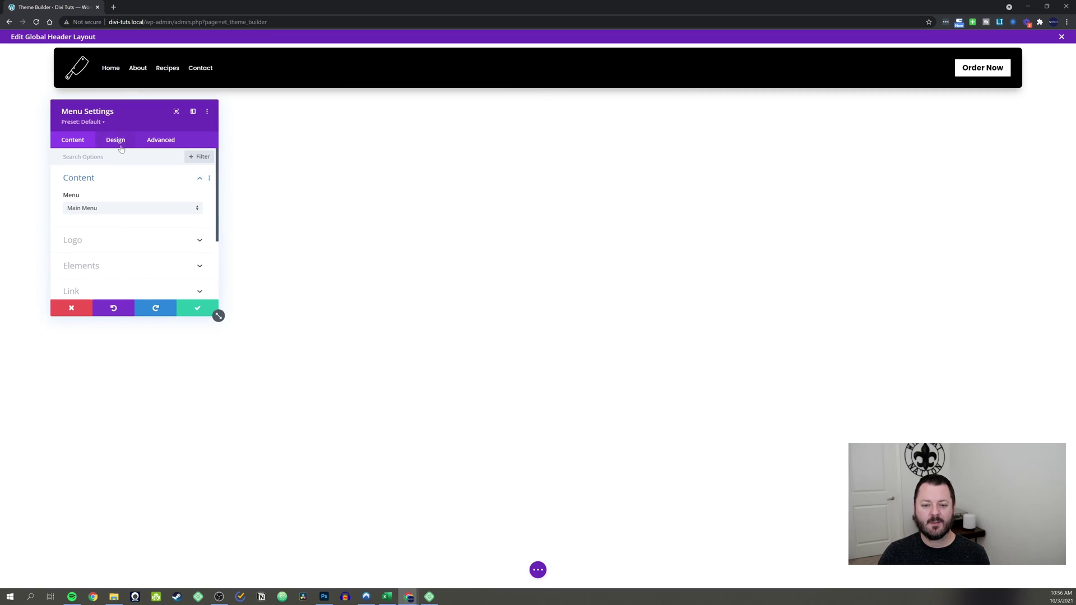
pyautogui.click(118, 141)
pyautogui.moveTo(220, 317); pyautogui.dragTo(256, 489)
# Set a dark red Active Link Color and a dark red hover Menu Text Color
pyautogui.click(132, 208)
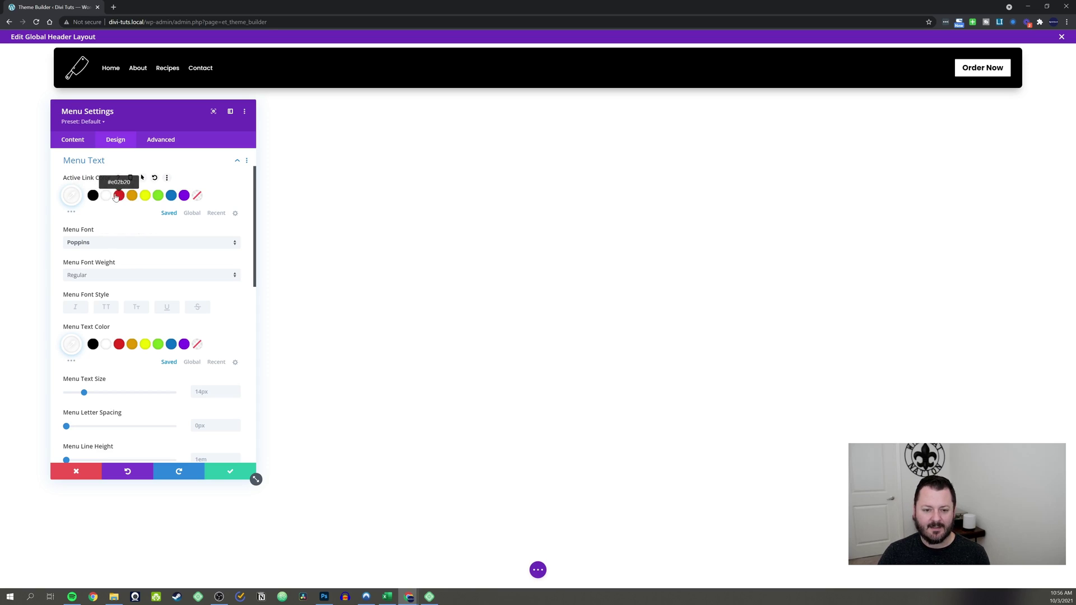
pyautogui.click(118, 195)
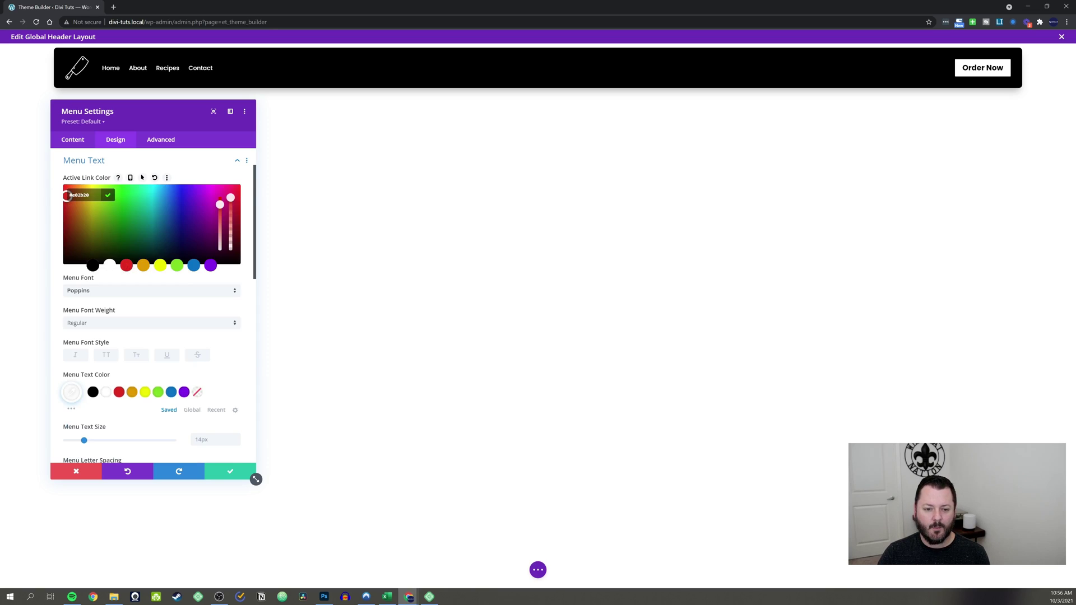
pyautogui.click(61, 206)
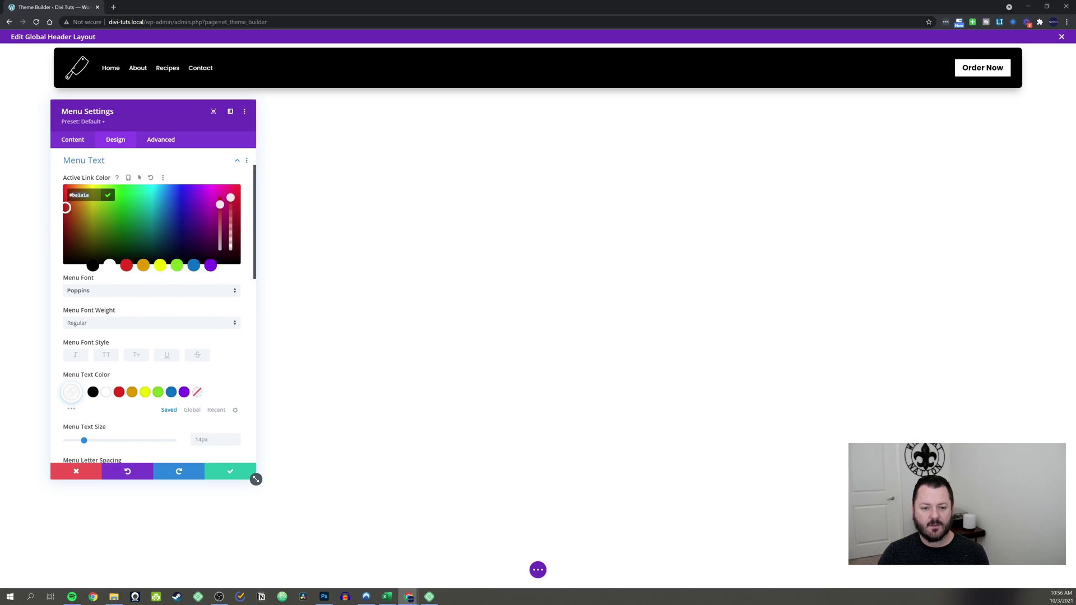
pyautogui.click(87, 318)
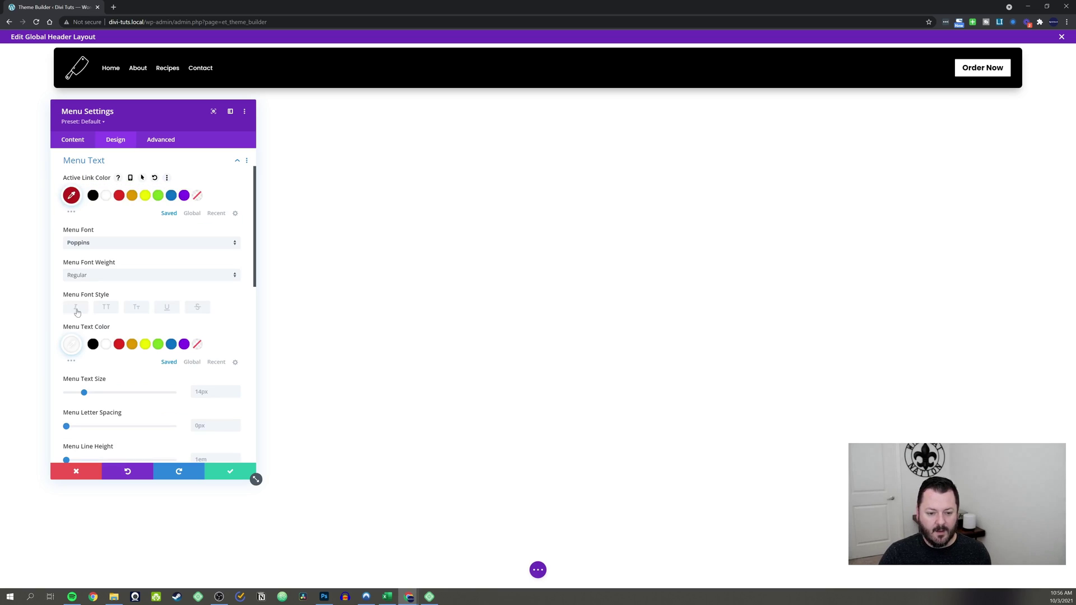
pyautogui.click(142, 326)
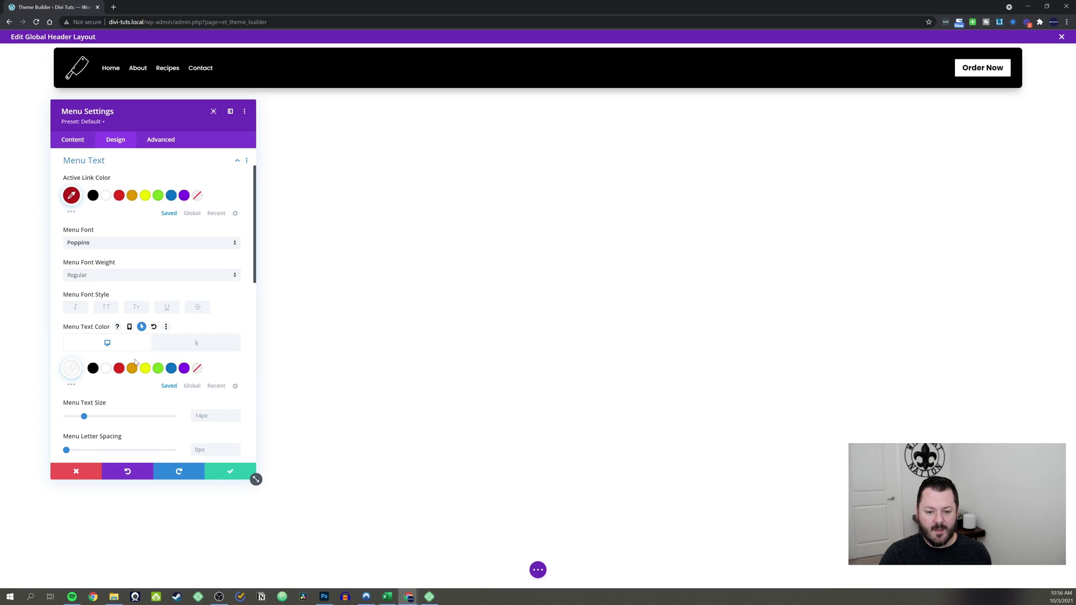
pyautogui.click(71, 368)
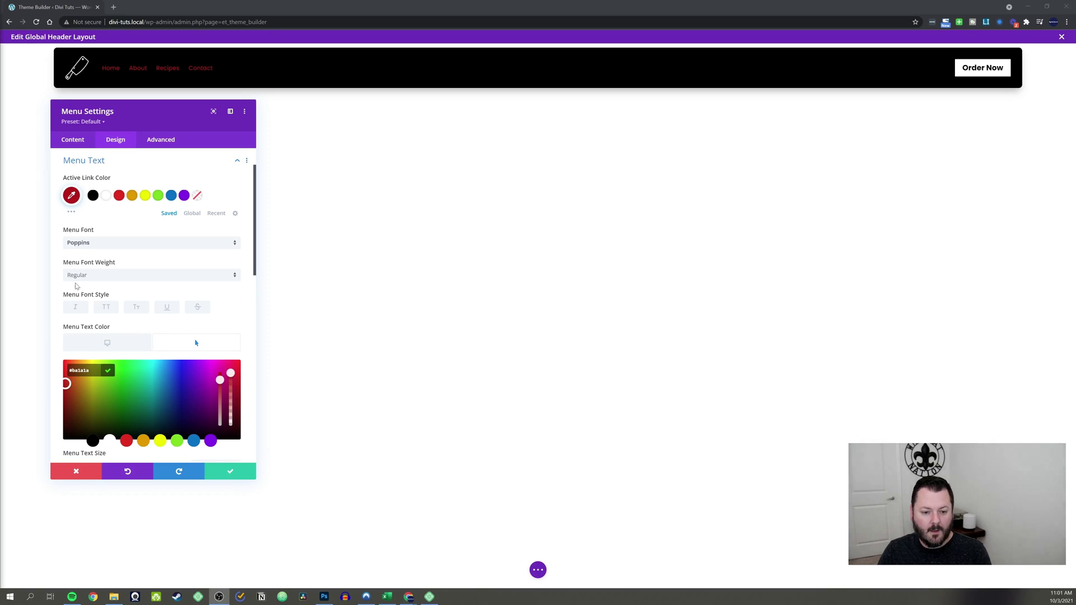
pyautogui.scroll(-6, 193, 302)
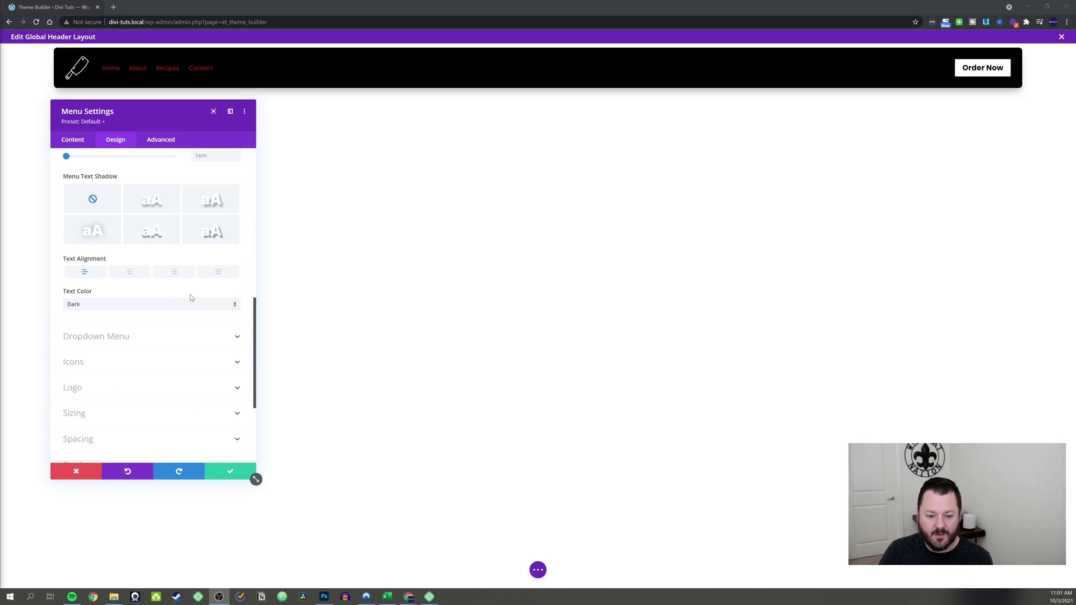
# Give the dropdown menu a white background, transparent lines, black text and a dark red active link
pyautogui.click(124, 337)
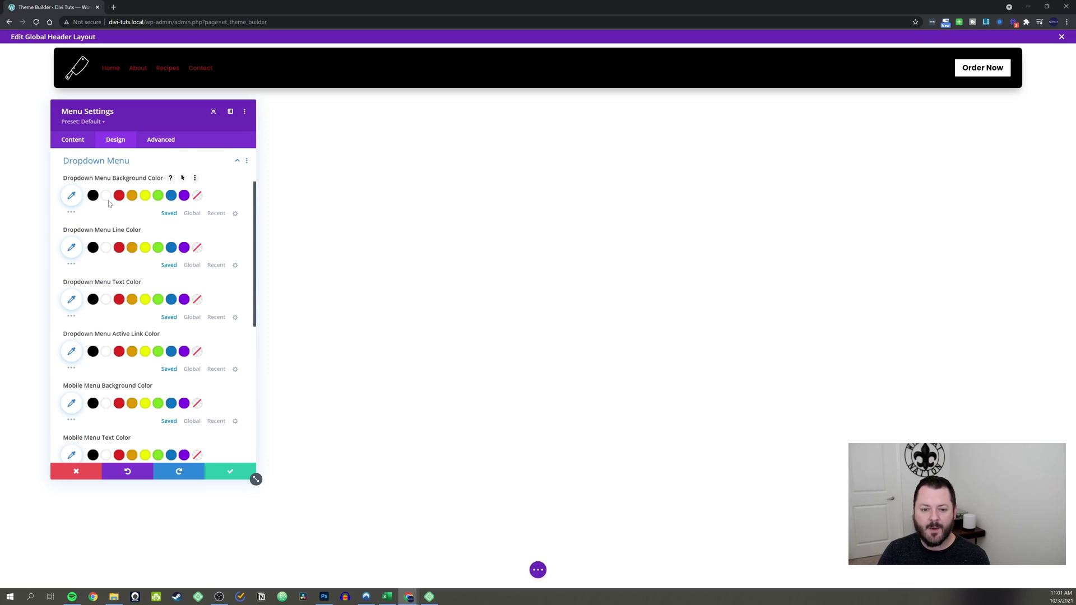
pyautogui.click(106, 202)
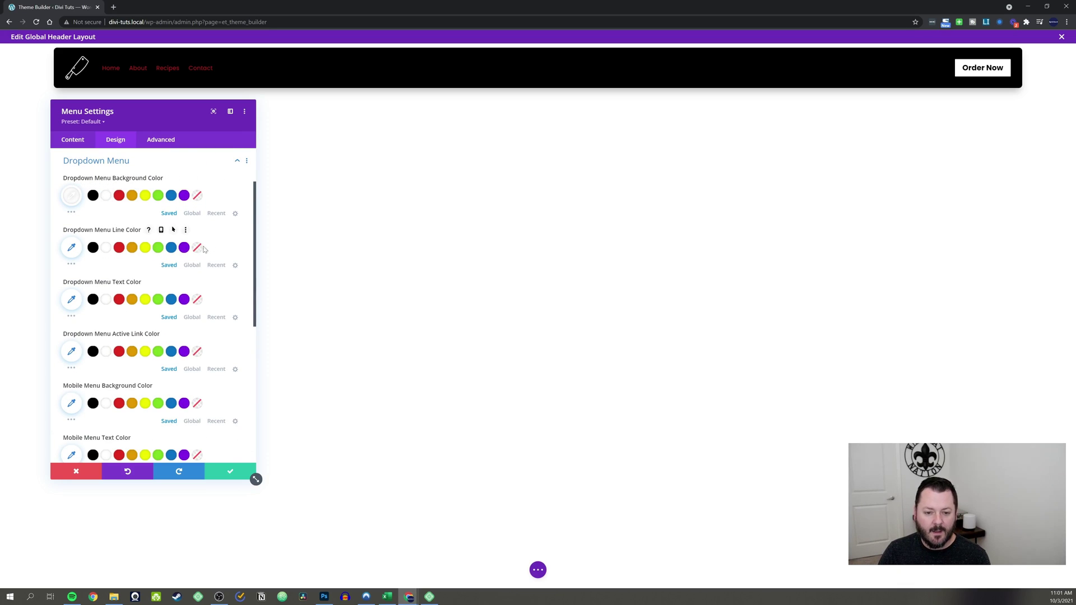
pyautogui.click(197, 247)
pyautogui.scroll(-1, 124, 223)
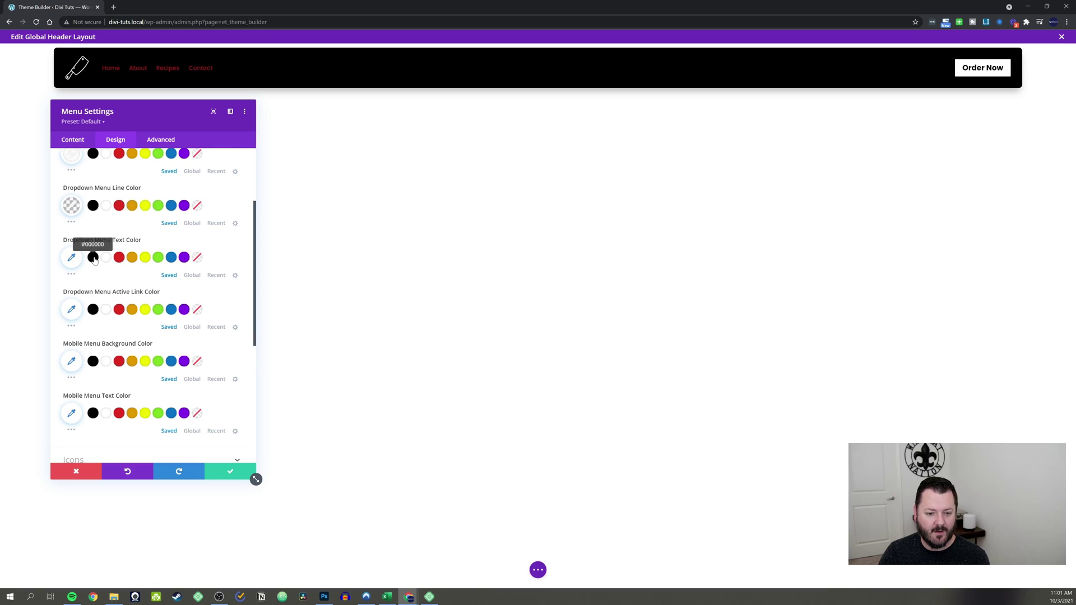
pyautogui.click(93, 257)
pyautogui.click(118, 309)
pyautogui.click(68, 316)
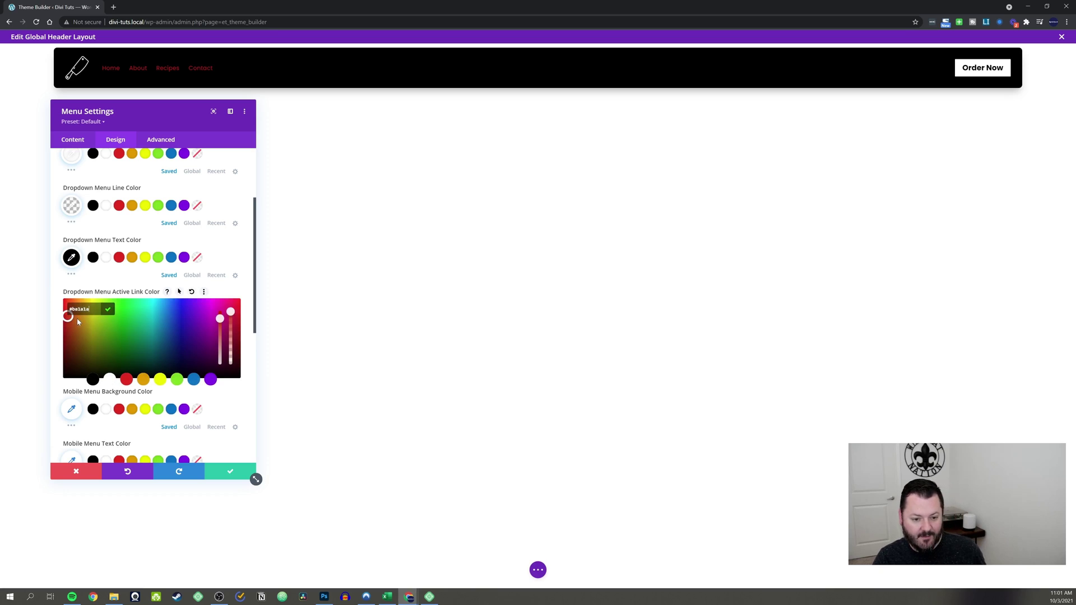
pyautogui.click(56, 296)
# Set the mobile menu's hover text colour to #ba1a1a and its background to white
pyautogui.scroll(-2, 61, 314)
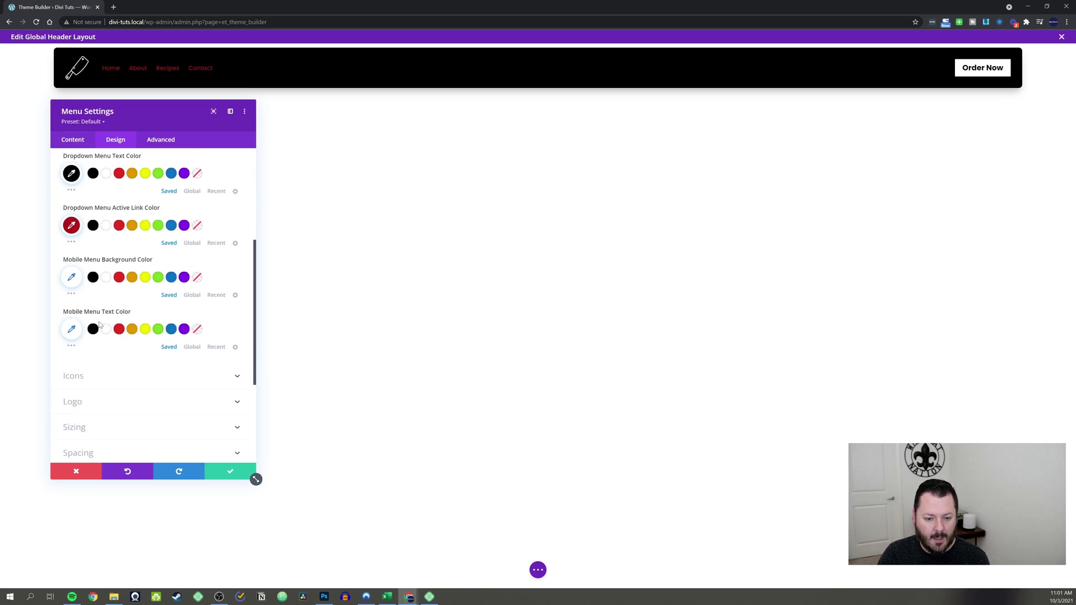
pyautogui.click(163, 312)
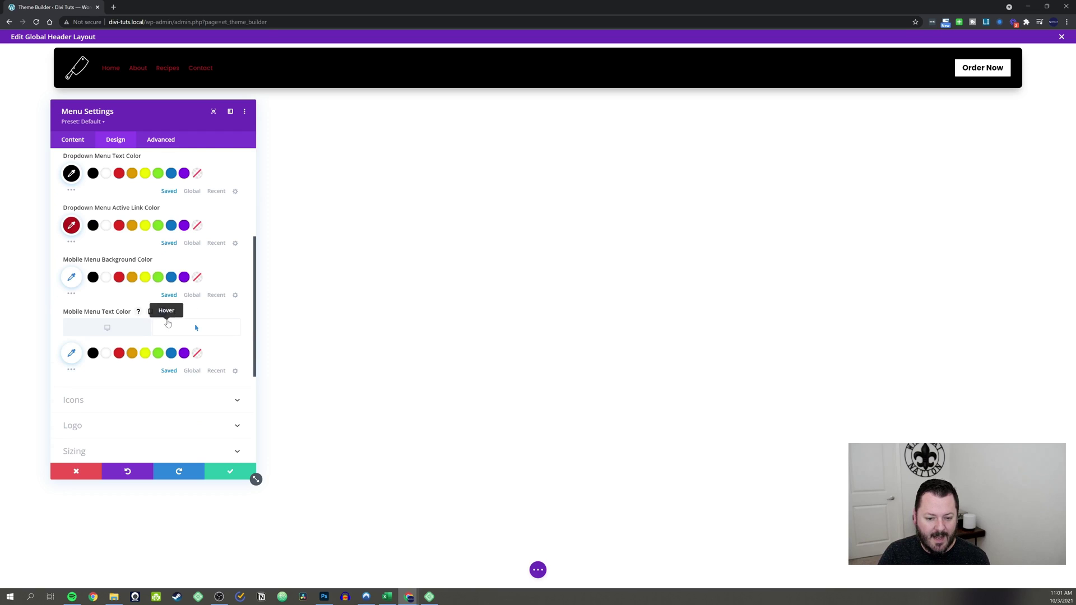
pyautogui.click(71, 352)
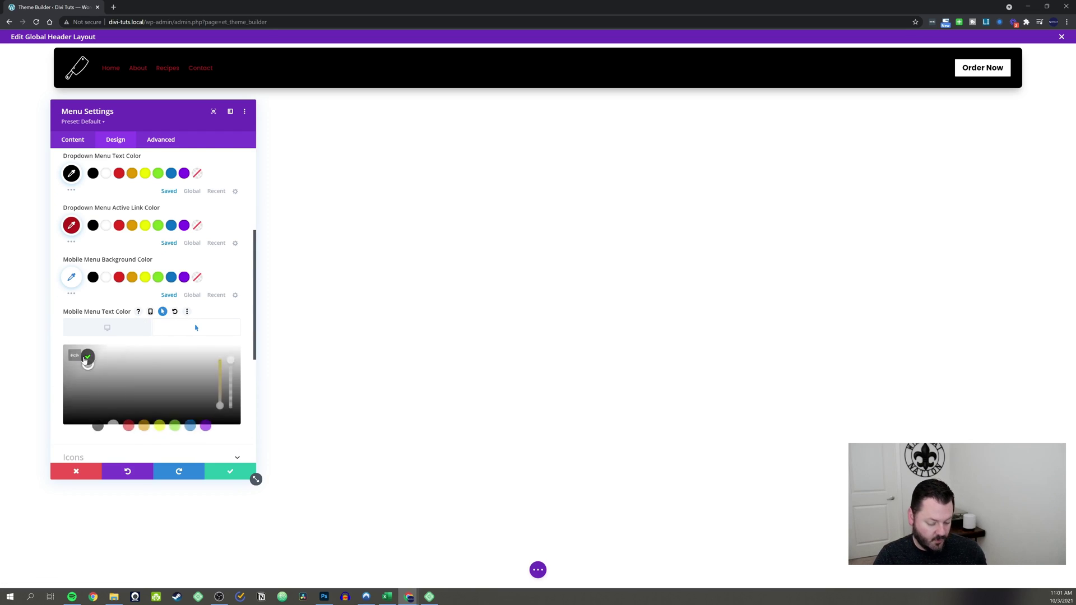
pyautogui.click(83, 358)
pyautogui.click(71, 352)
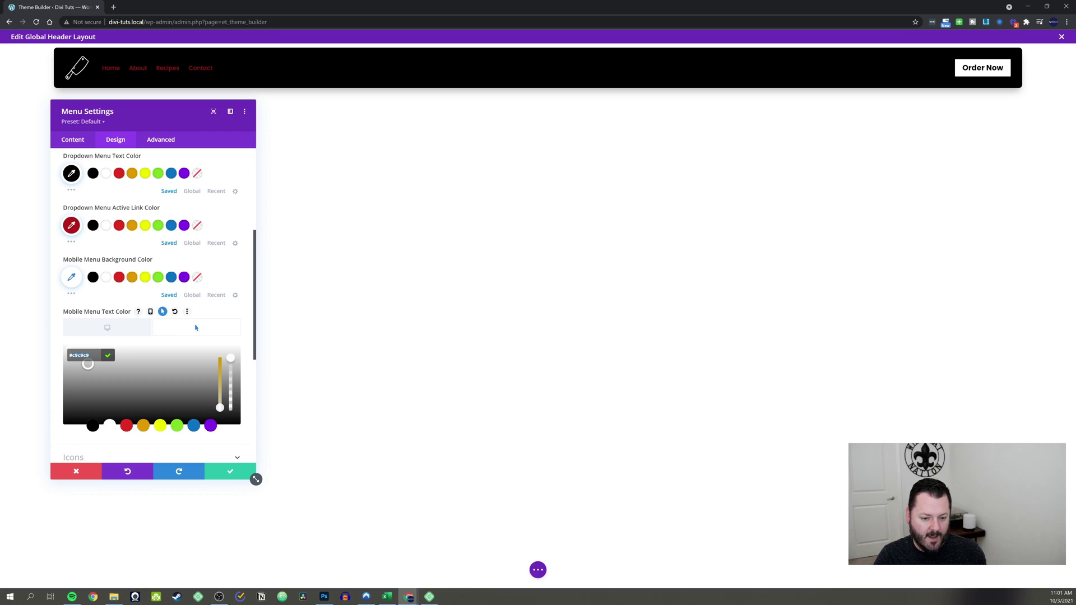
pyautogui.click(57, 313)
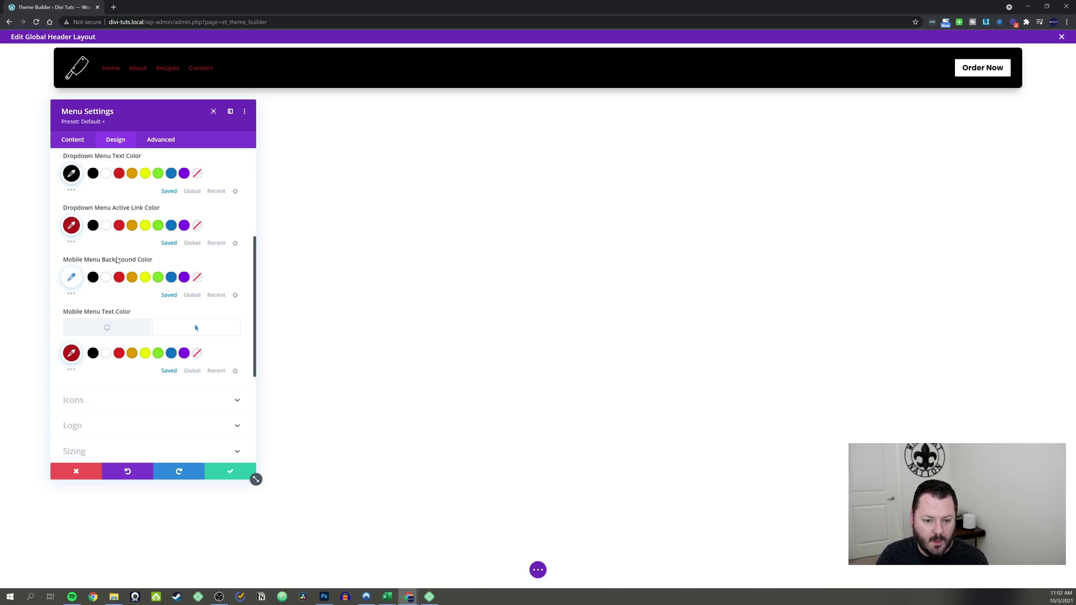
pyautogui.click(106, 277)
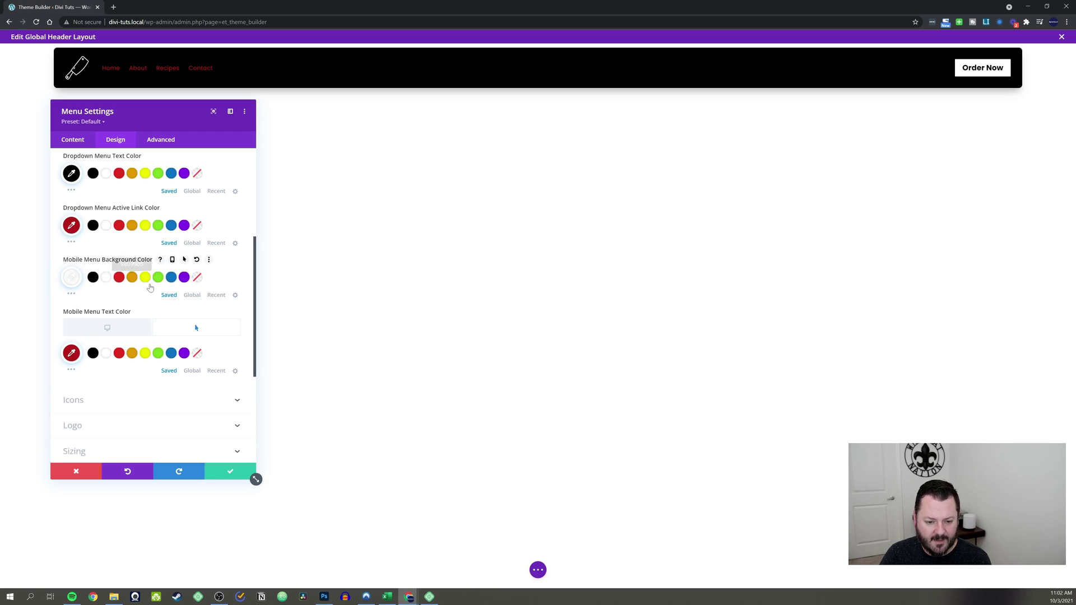
# Review the menu icon colour options, then save and close the Menu settings
pyautogui.scroll(-1, 222, 352)
pyautogui.click(237, 358)
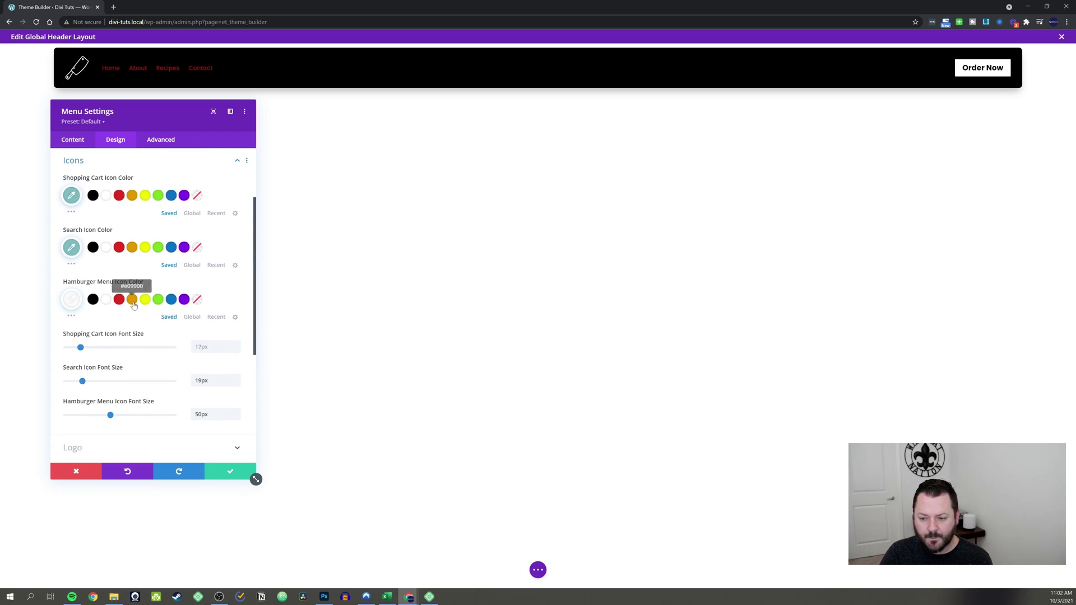
pyautogui.scroll(-2, 135, 286)
pyautogui.scroll(3, 140, 280)
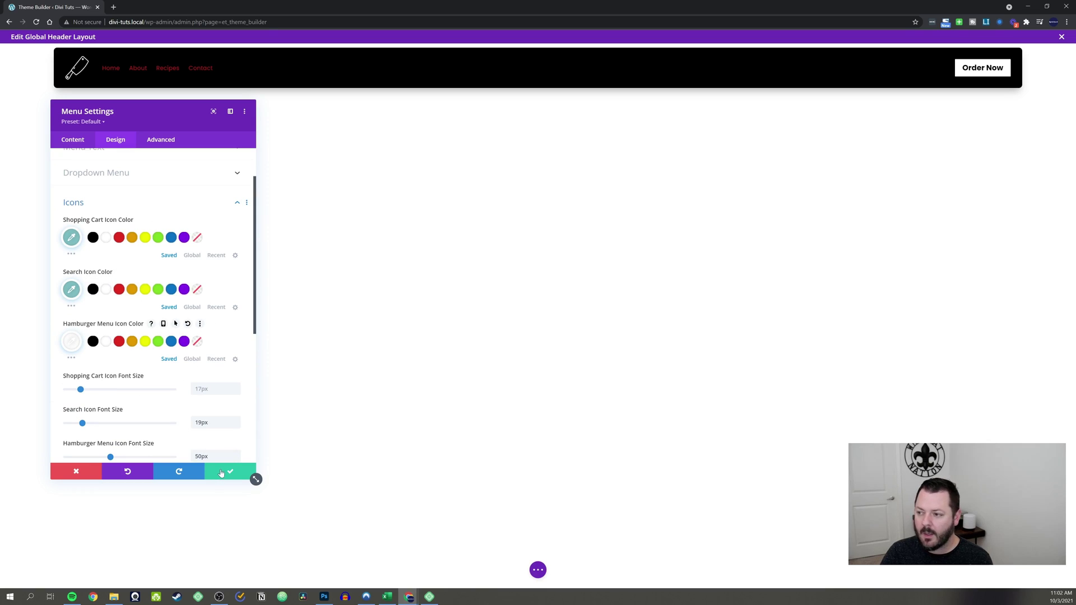
pyautogui.click(222, 472)
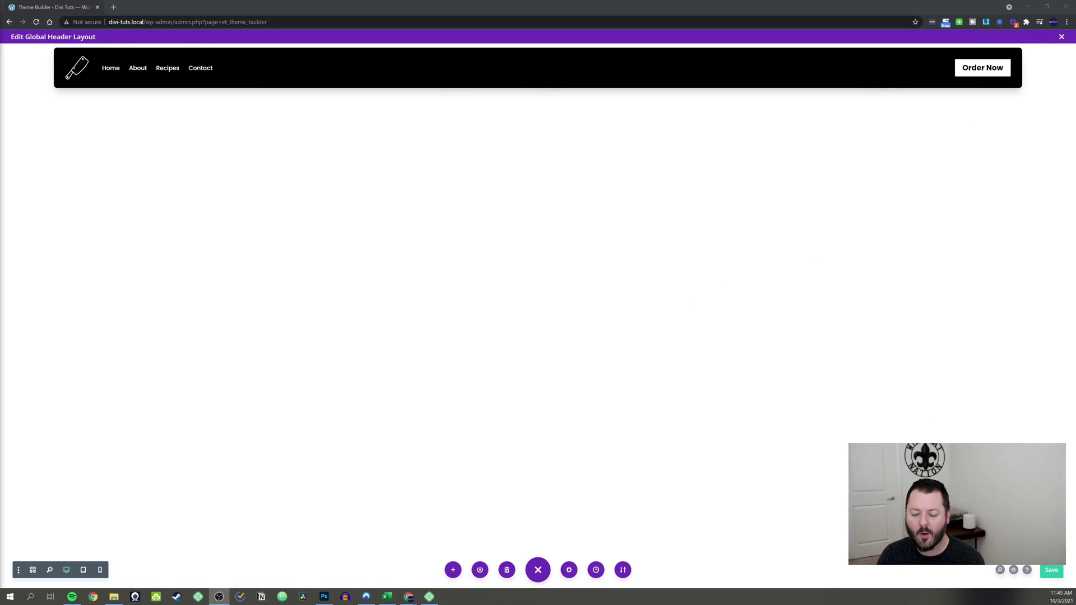
# Turn on the Order Now button's icon, always visible and placed left of the text
pyautogui.hotkey('alt', 'Tab')
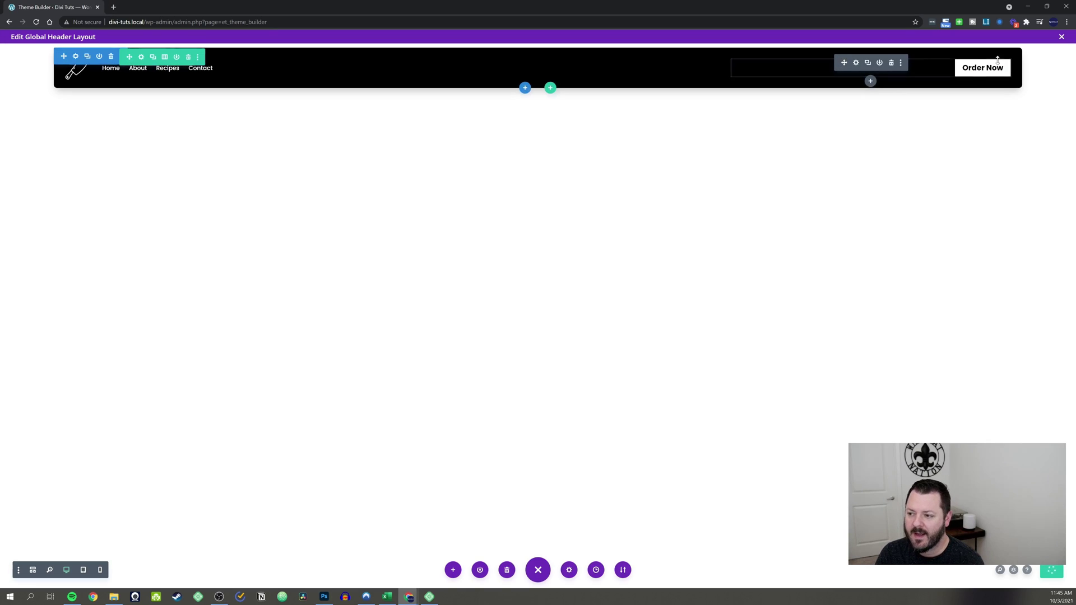
pyautogui.click(855, 62)
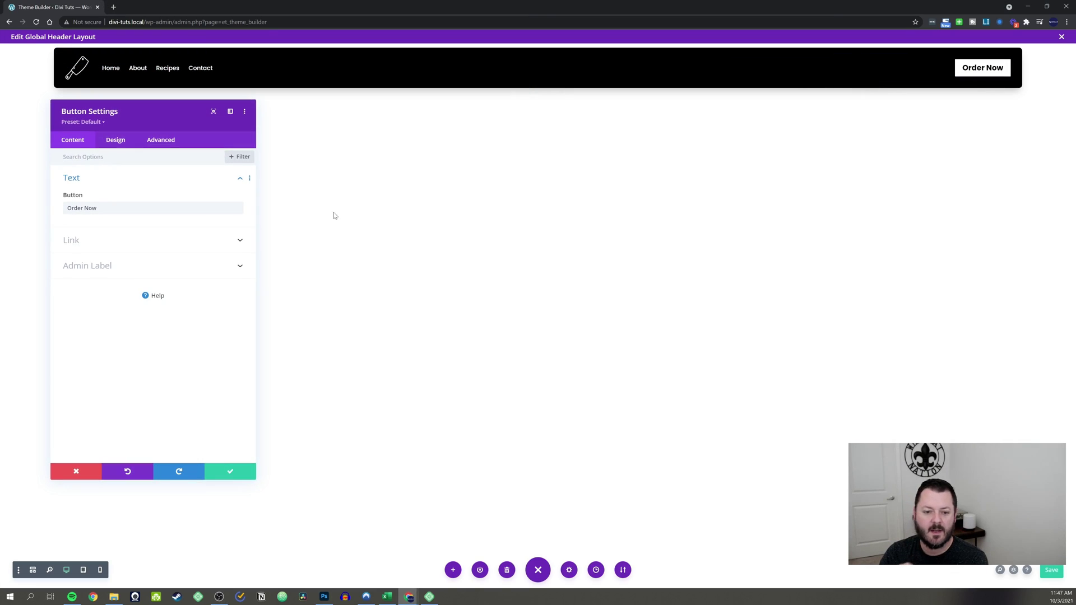
pyautogui.click(116, 139)
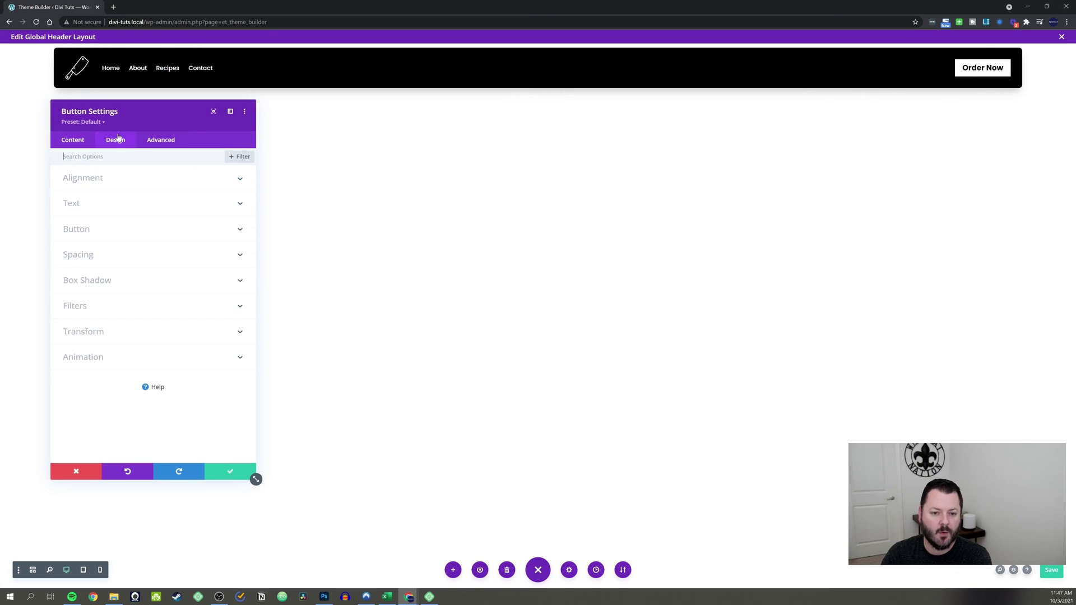
pyautogui.click(100, 238)
pyautogui.scroll(-10, 107, 249)
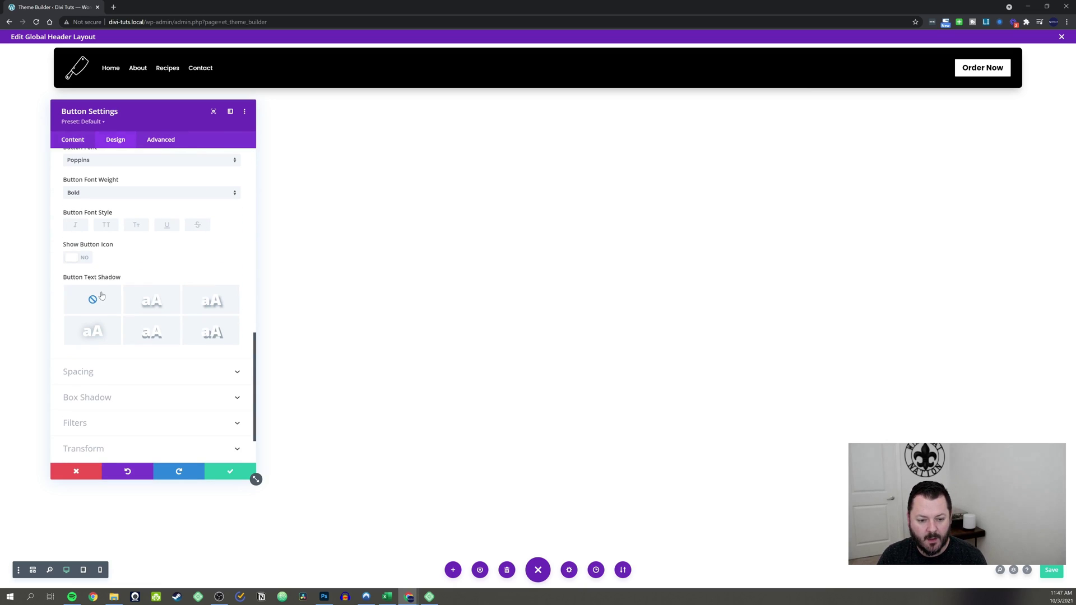
pyautogui.click(77, 257)
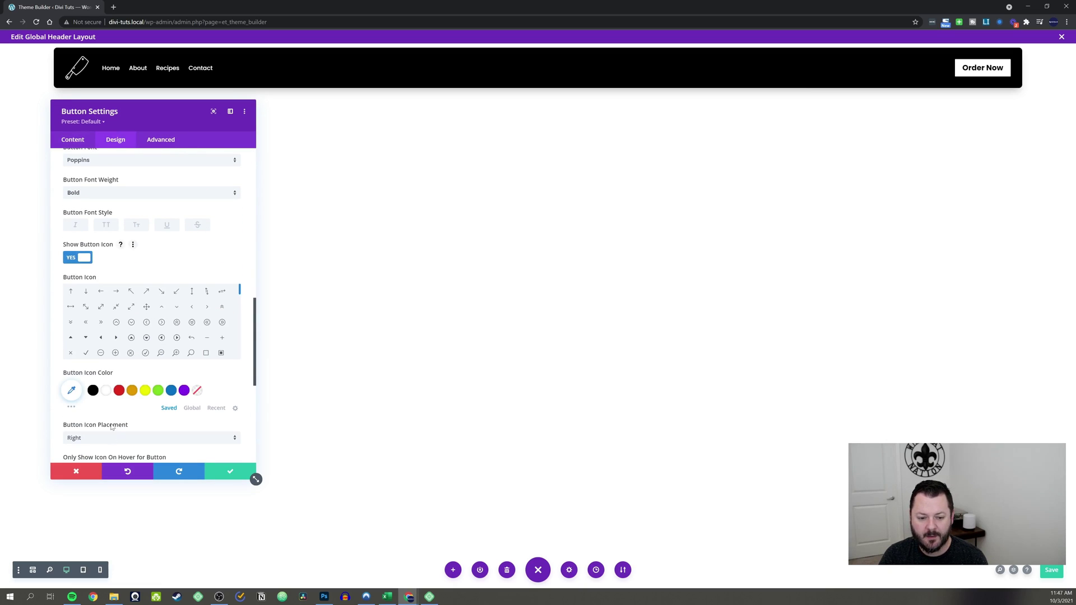
pyautogui.scroll(-3, 111, 420)
pyautogui.click(81, 385)
pyautogui.click(112, 354)
pyautogui.click(94, 375)
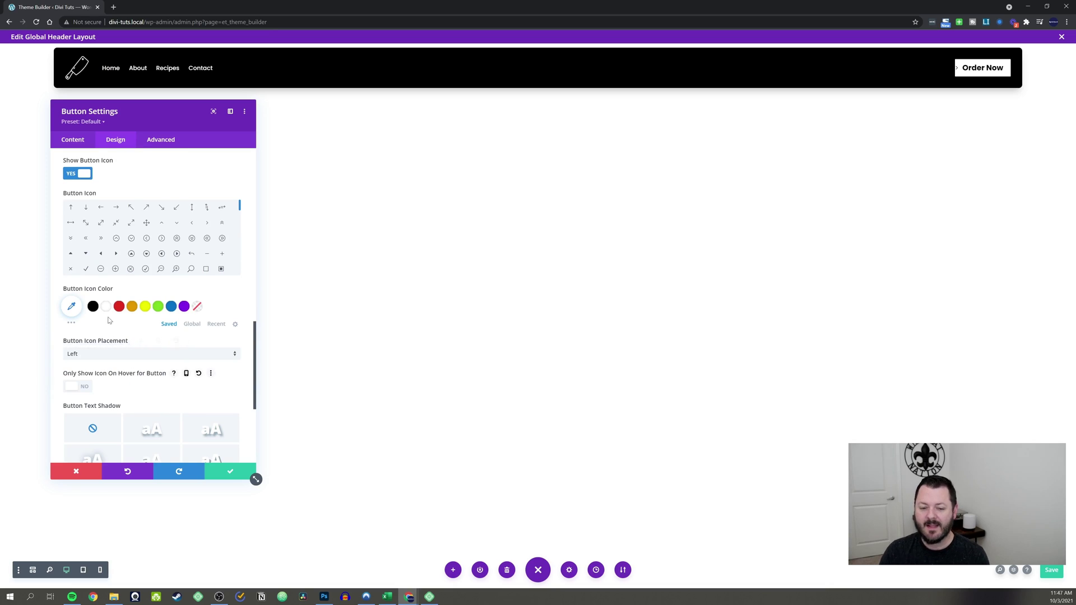
# Give the Order Now button 36px of left padding
pyautogui.scroll(-7, 175, 374)
pyautogui.click(98, 310)
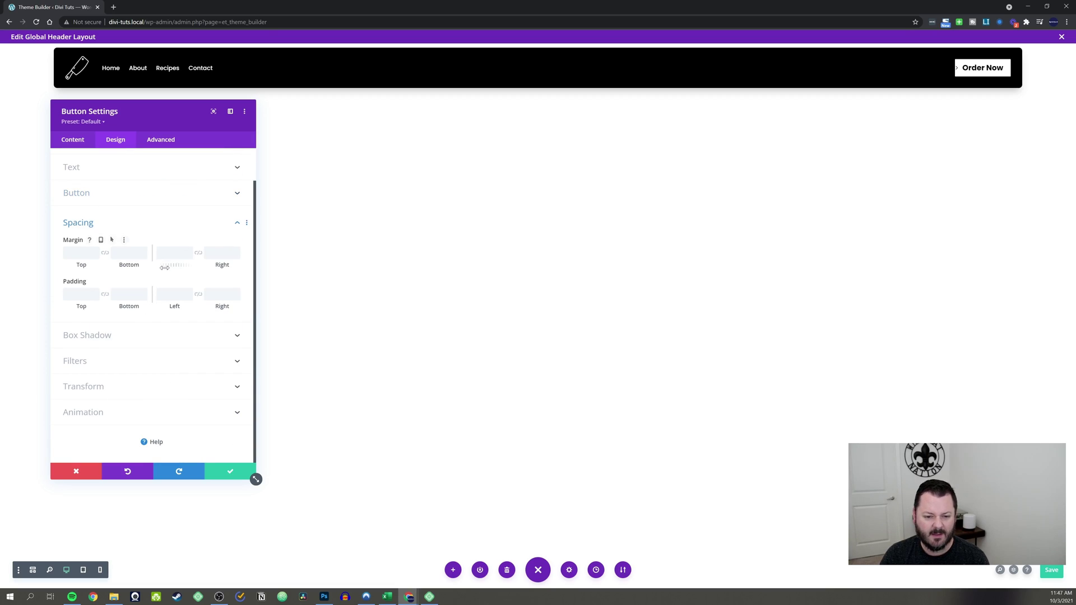
pyautogui.moveTo(170, 306); pyautogui.dragTo(191, 306)
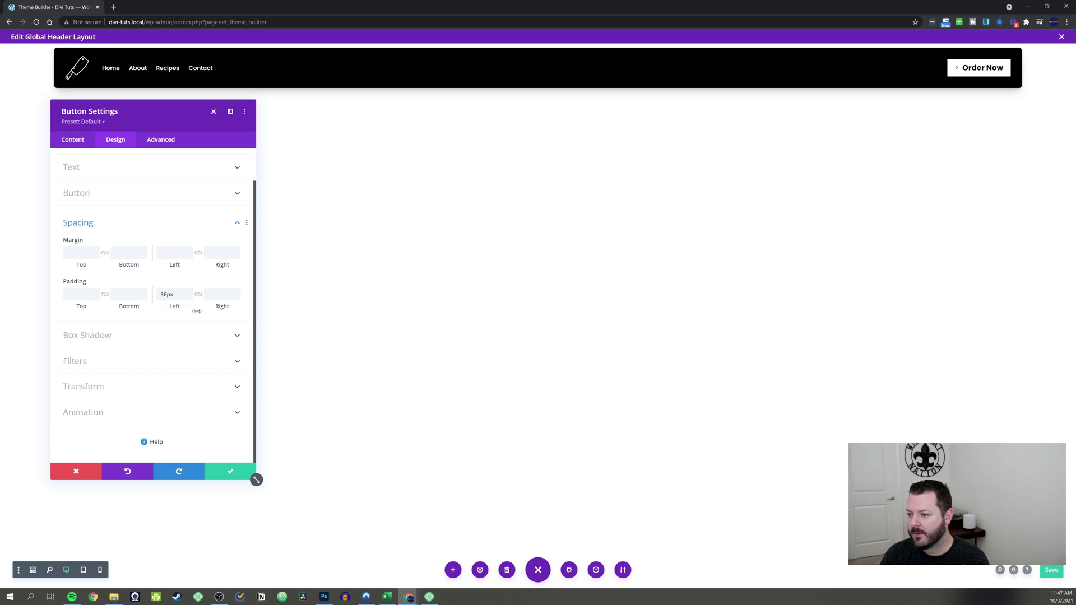
# Pick a different icon for the Order Now button from the Button Icon grid
pyautogui.click(112, 200)
pyautogui.scroll(-12, 161, 277)
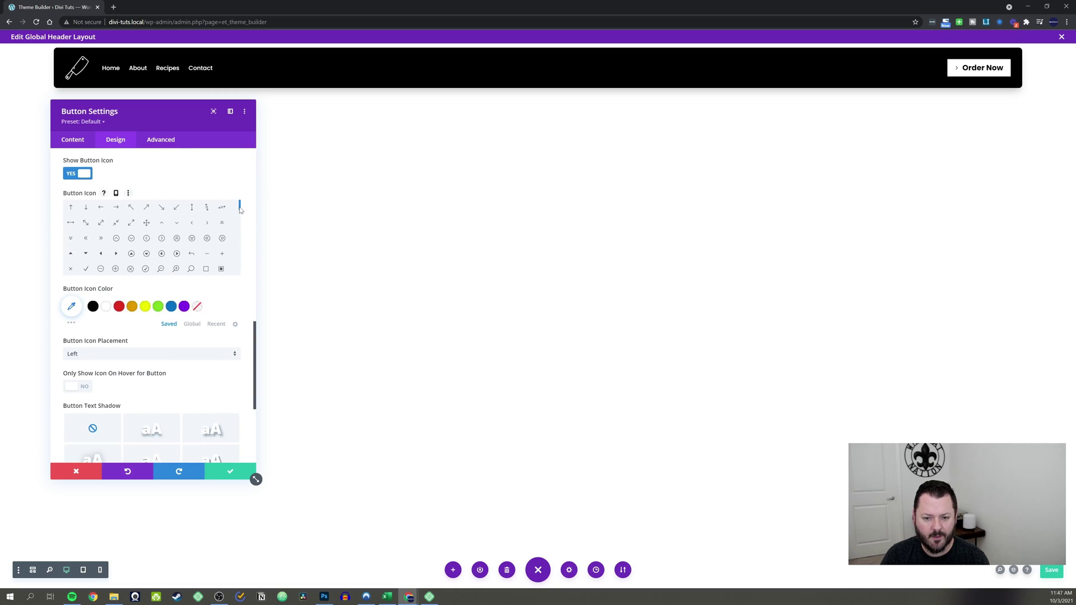
pyautogui.click(86, 269)
pyautogui.moveTo(238, 206); pyautogui.dragTo(237, 213)
pyautogui.click(207, 248)
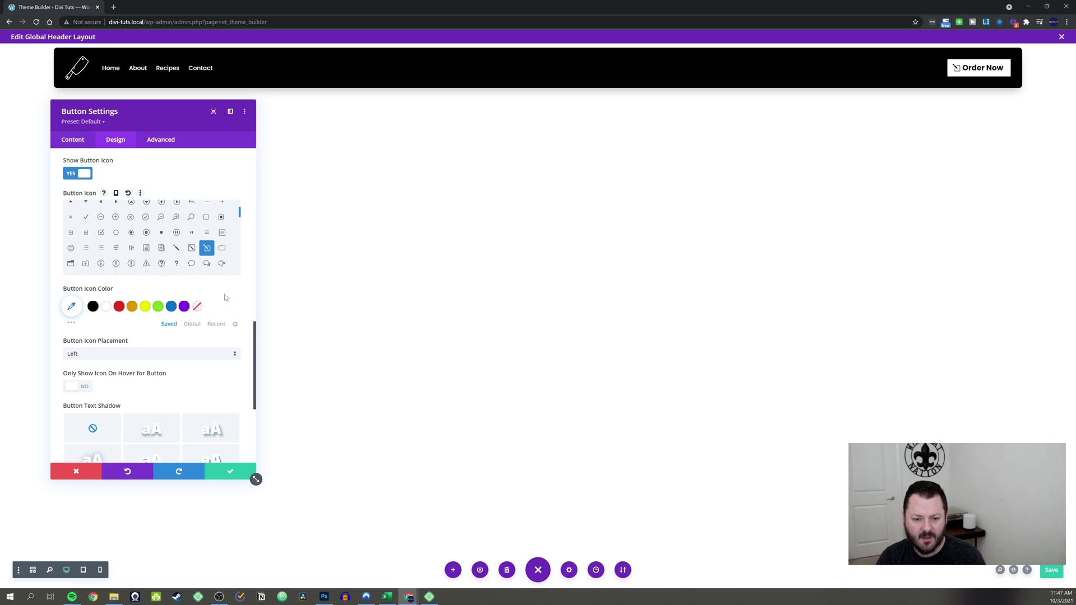
# Widen the button's left padding to 41px and save the button settings
pyautogui.scroll(-10, 208, 336)
pyautogui.click(99, 316)
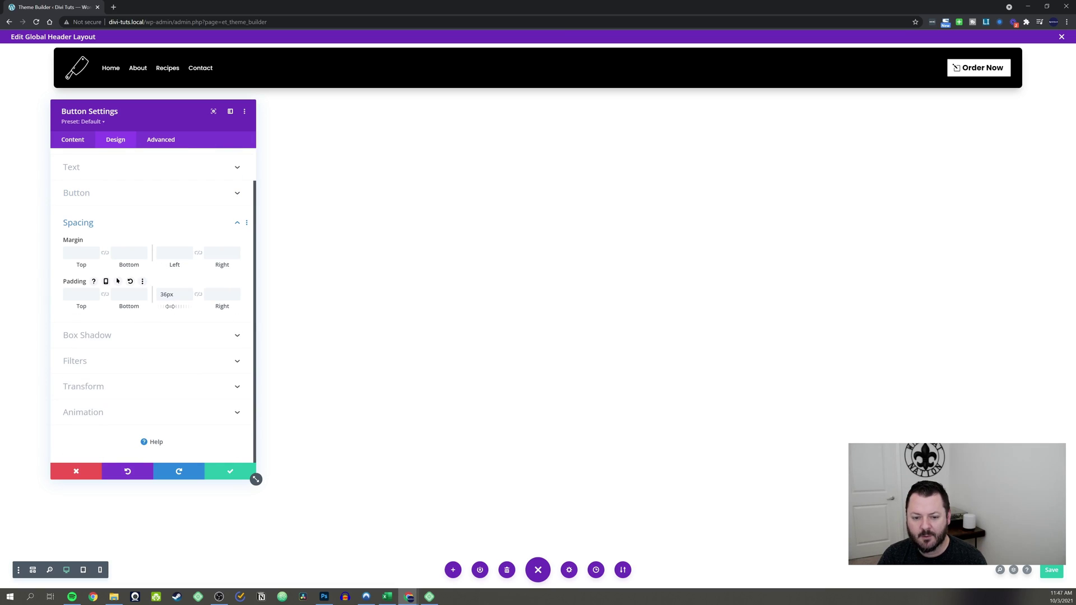
pyautogui.moveTo(170, 306); pyautogui.dragTo(174, 307)
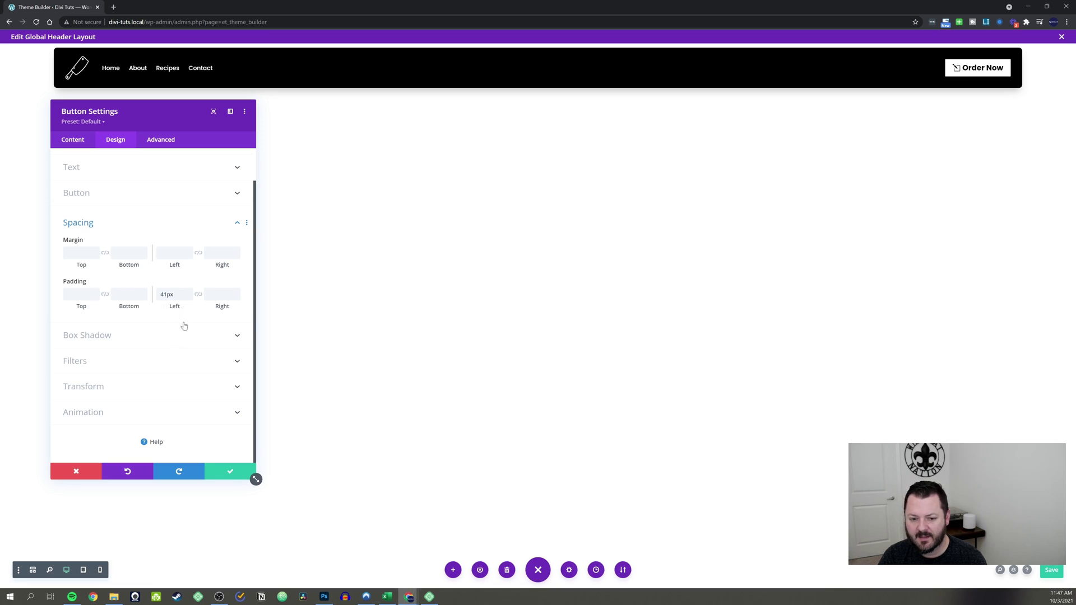
pyautogui.click(224, 474)
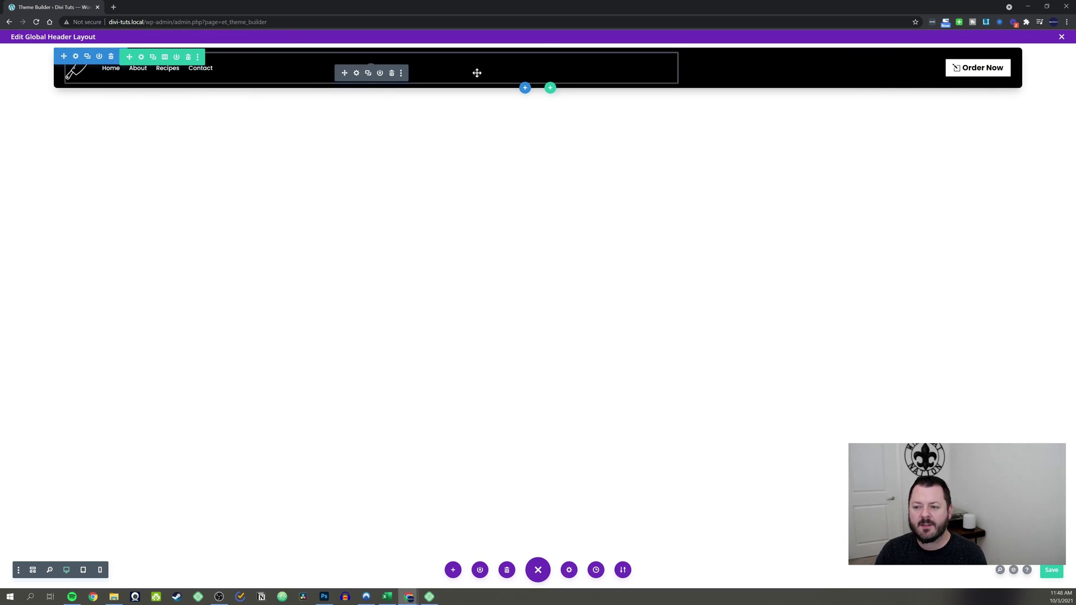
# Check the row settings and tablet preview, save the header with Ctrl+S, and close the editor
pyautogui.click(141, 57)
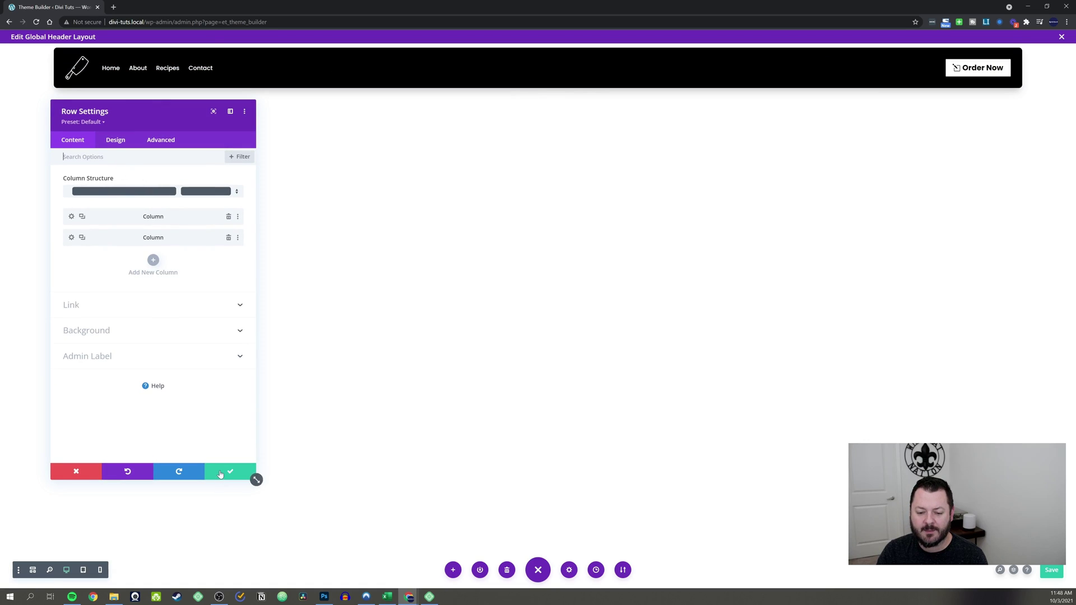
pyautogui.click(253, 476)
pyautogui.click(82, 571)
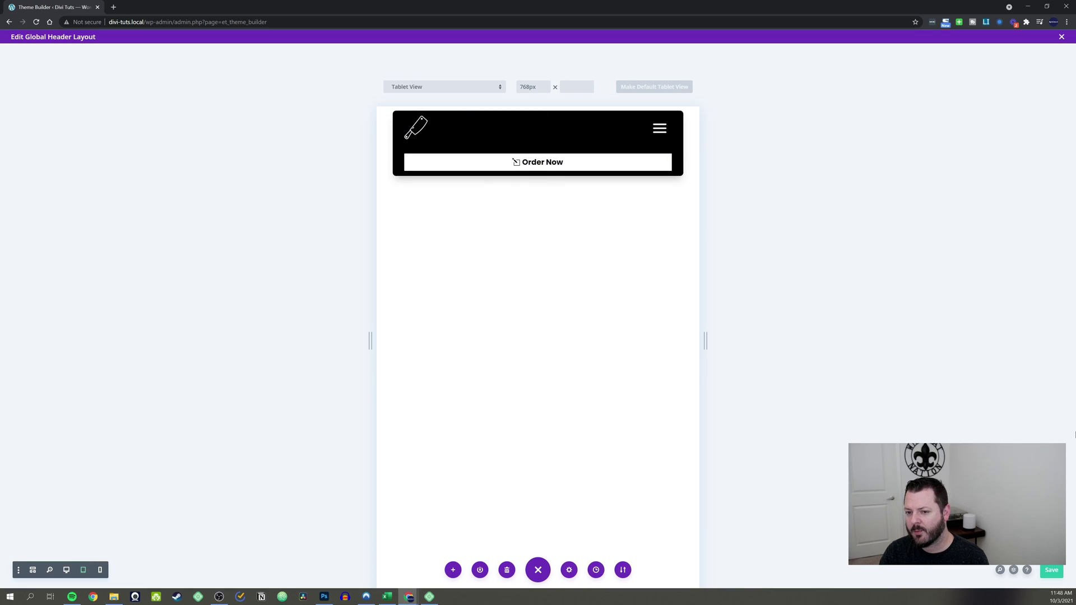
pyautogui.hotkey('ctrl', 's')
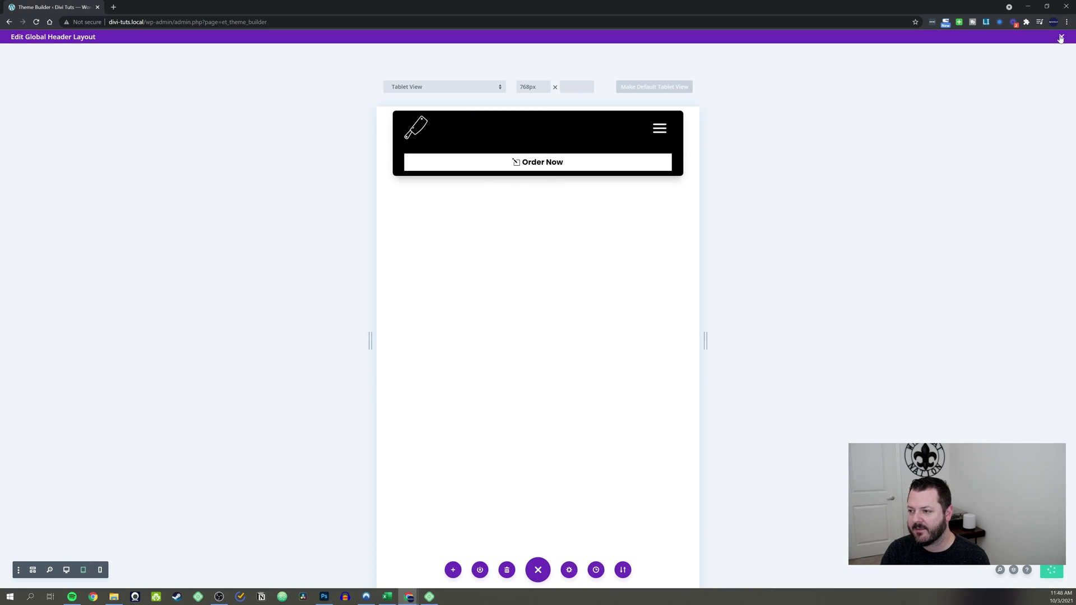
pyautogui.click(1060, 37)
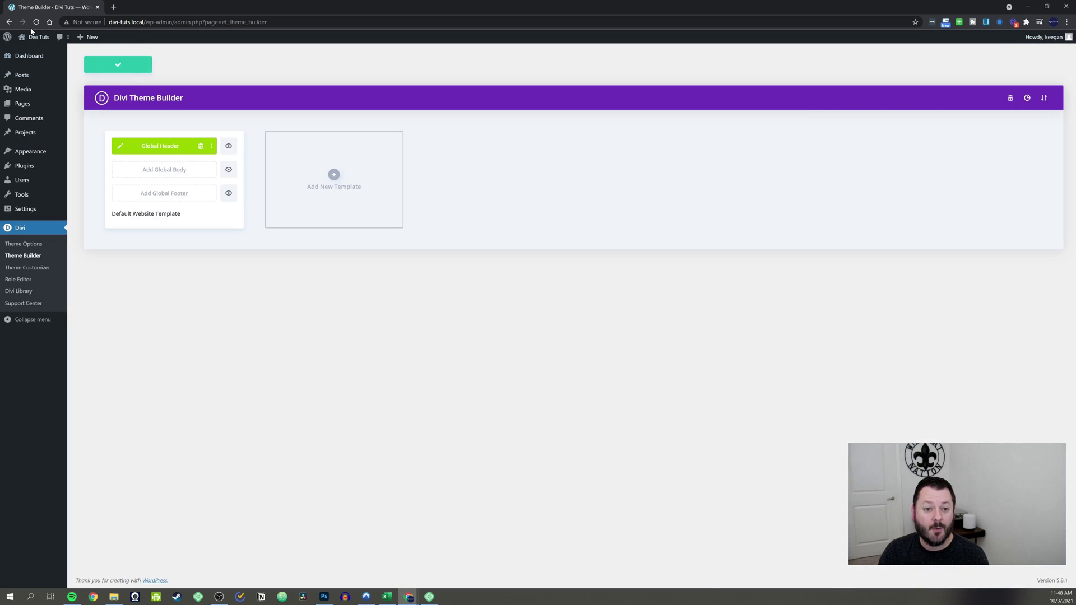
pyautogui.moveTo(33, 33)
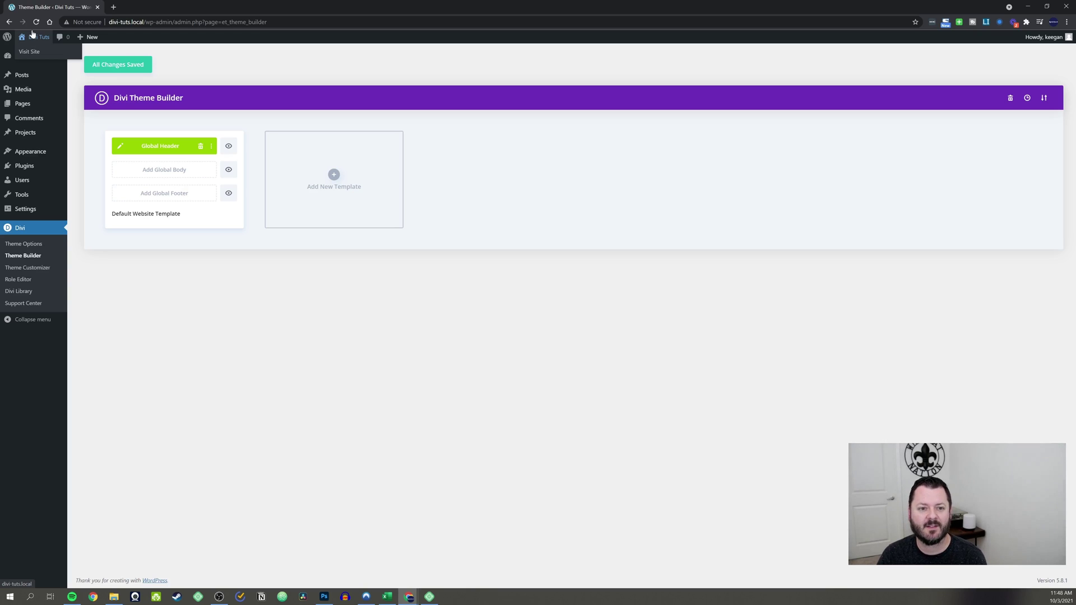
# Open the live site and scroll through the floating header at narrow and full browser width
pyautogui.click(32, 34)
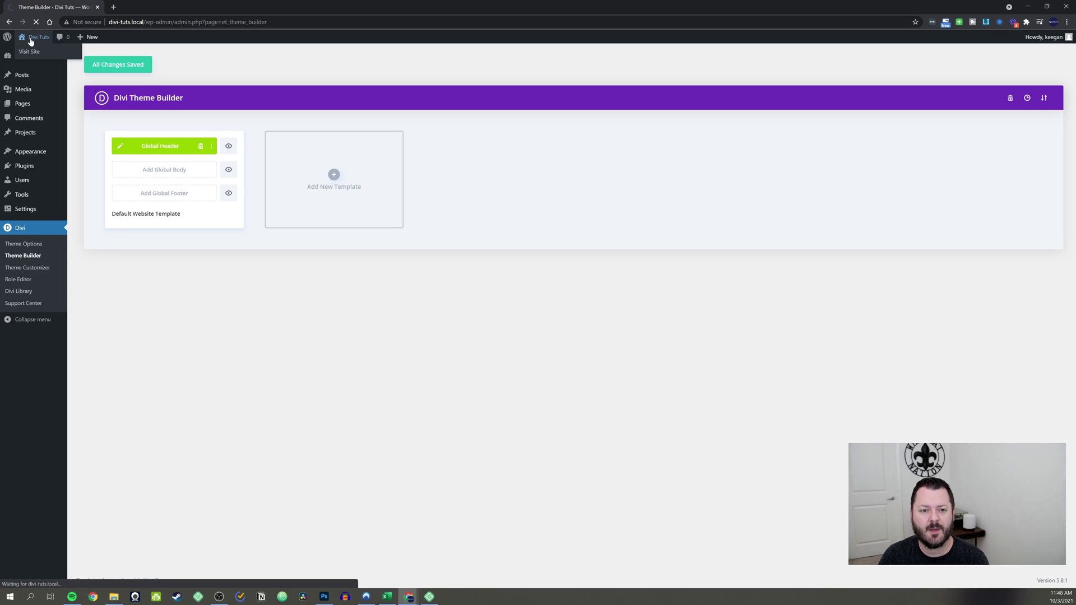
pyautogui.click(1047, 7)
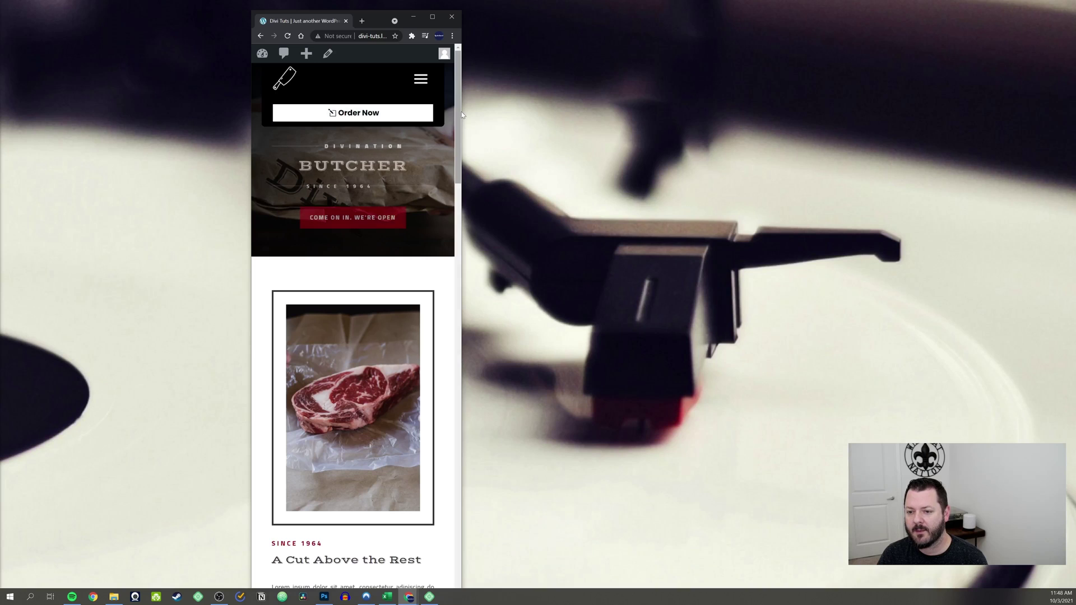
pyautogui.scroll(-10, 416, 187)
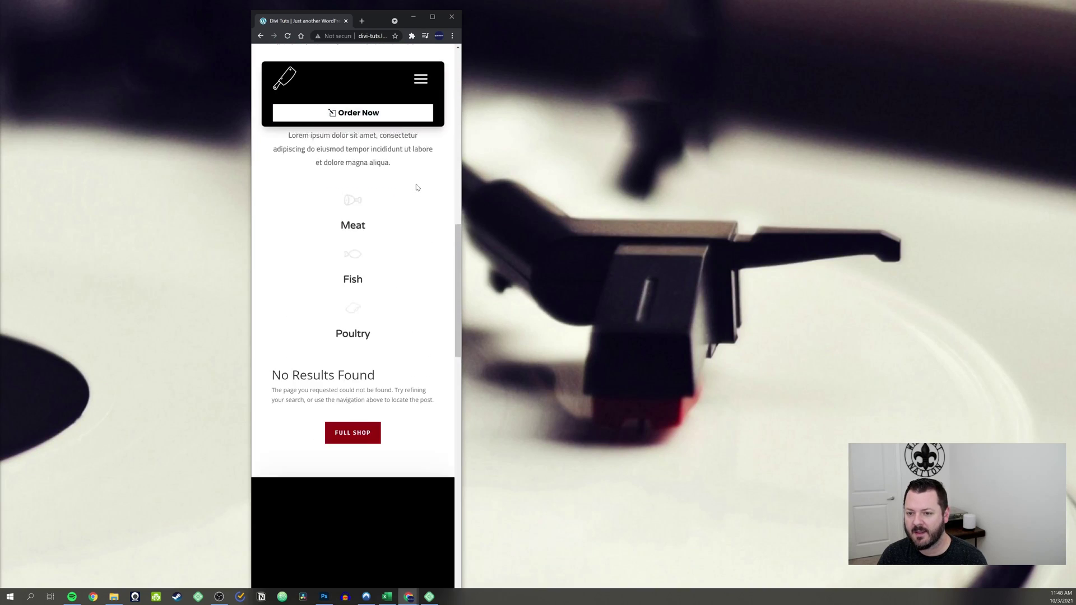
pyautogui.scroll(-3, 415, 184)
pyautogui.scroll(13, 415, 184)
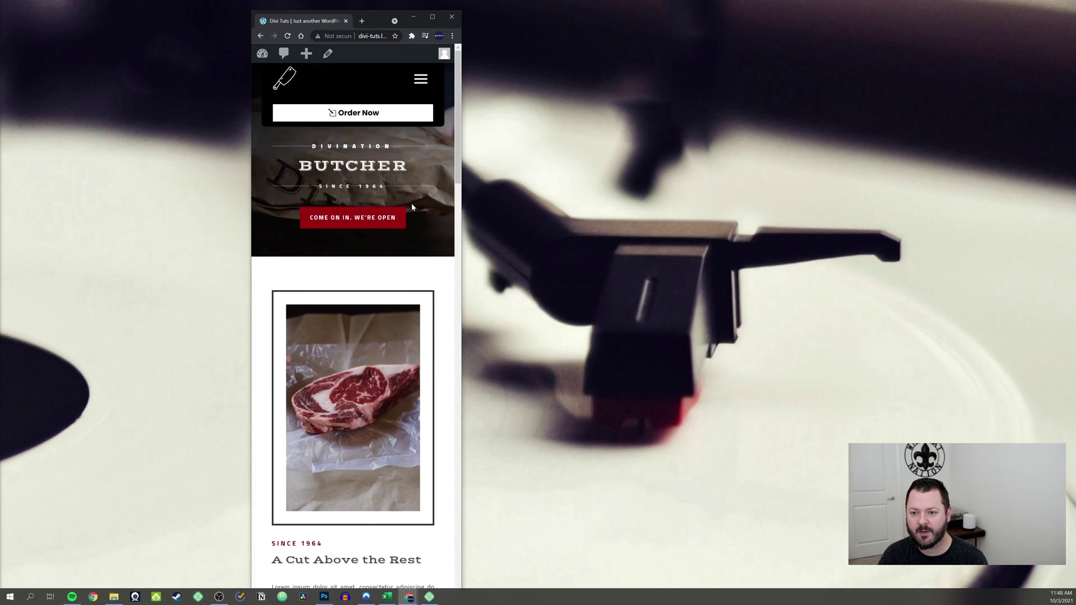
pyautogui.scroll(-10, 412, 207)
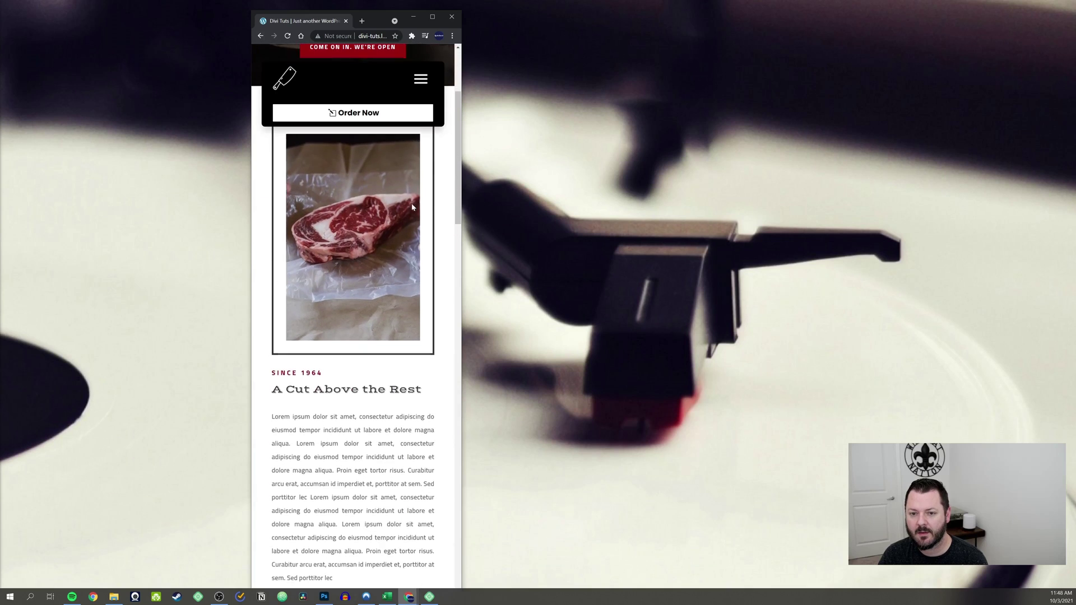
pyautogui.scroll(-8, 412, 205)
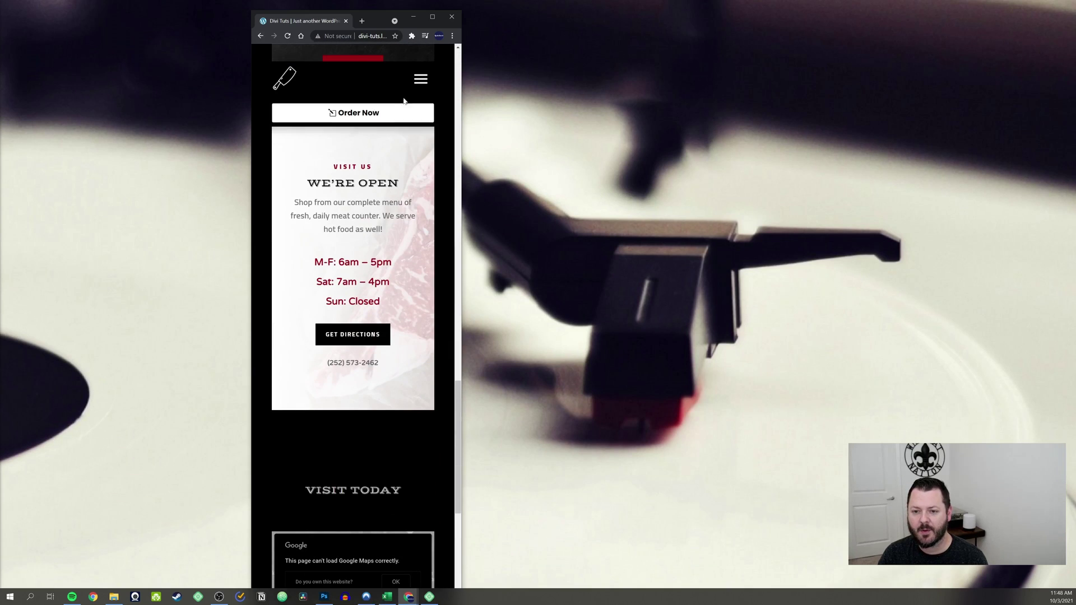
pyautogui.click(434, 19)
pyautogui.scroll(10, 281, 219)
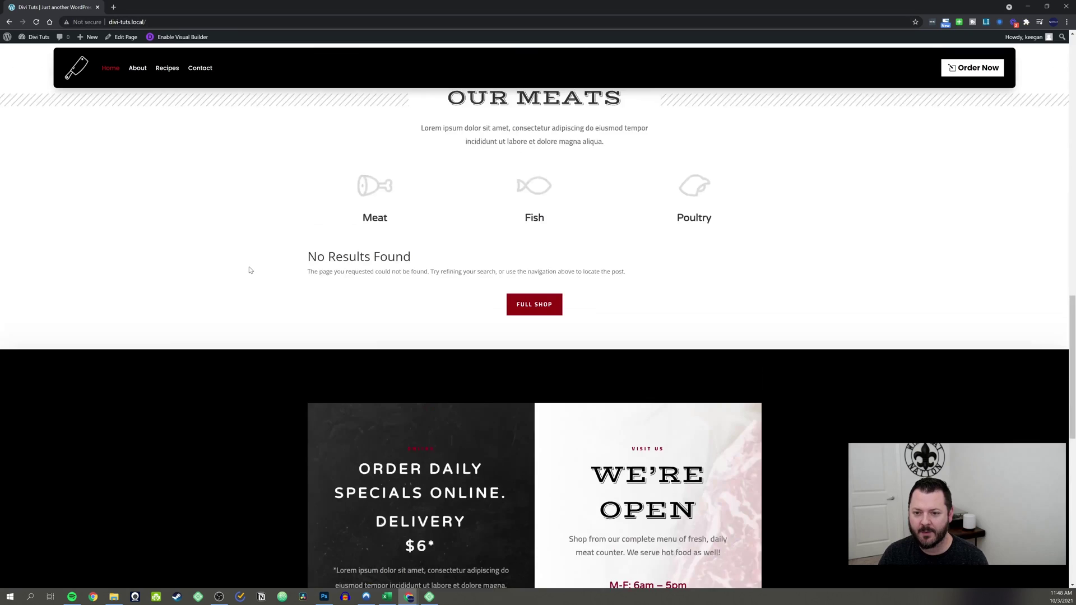
pyautogui.scroll(8, 254, 264)
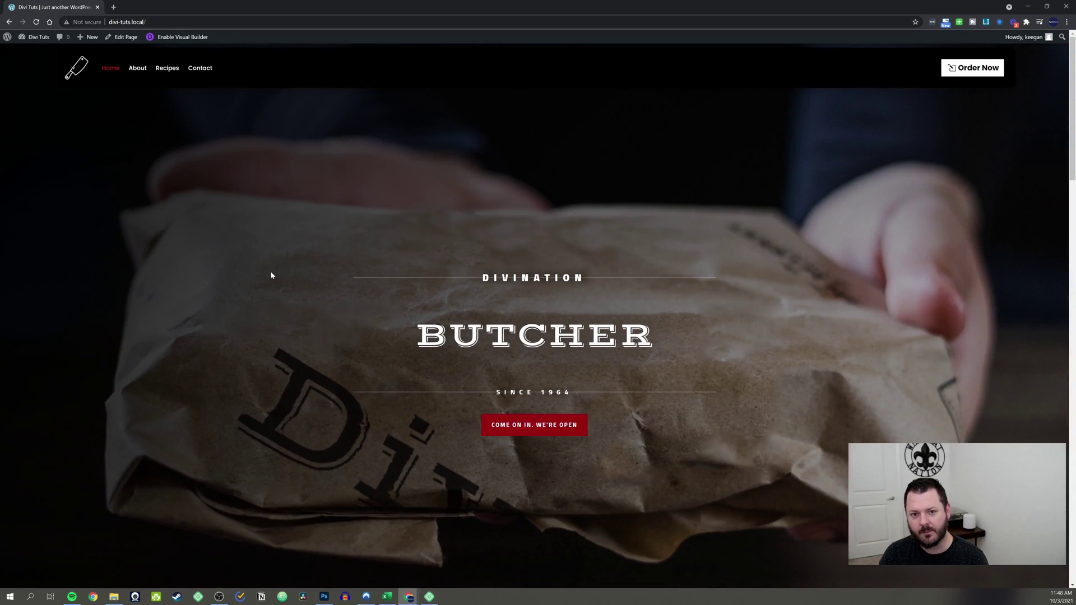
# From the Dashboard, open the Global Header layout for editing in the Divi Theme Builder
pyautogui.click(33, 50)
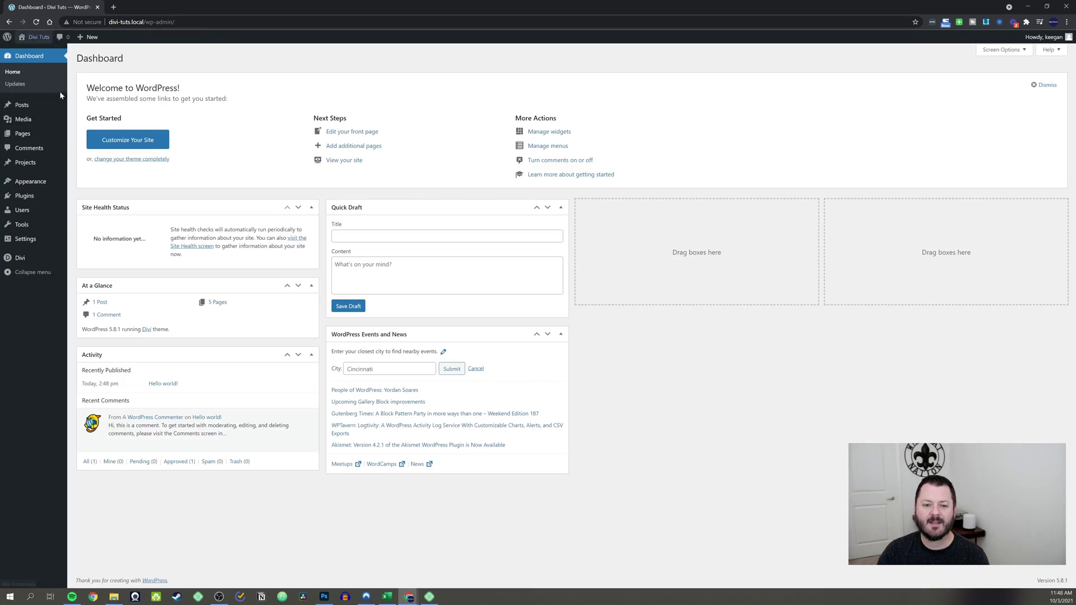
pyautogui.moveTo(27, 263)
pyautogui.click(87, 272)
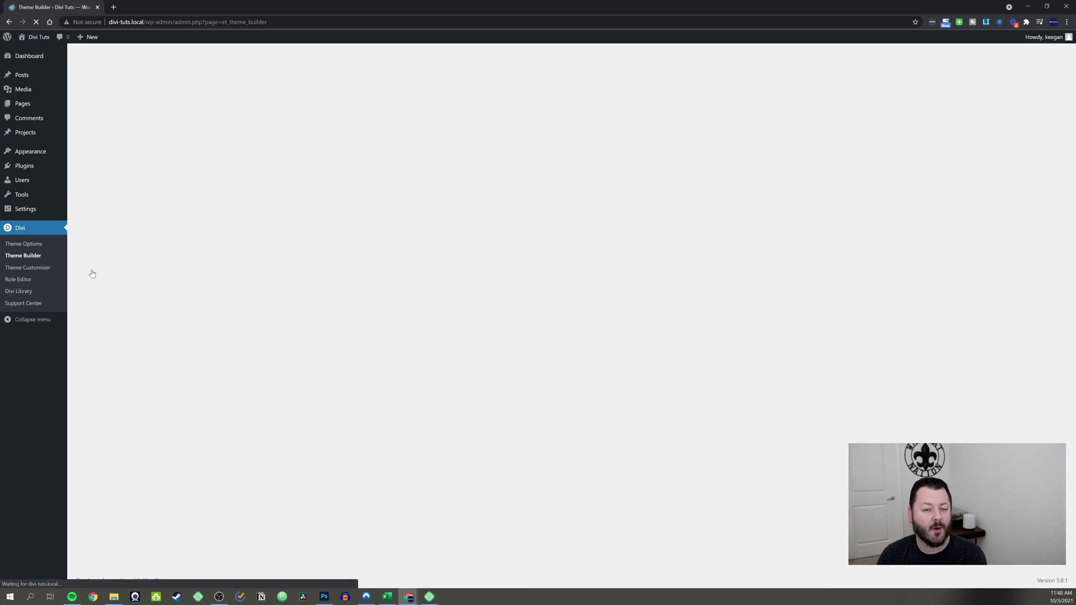
pyautogui.click(120, 147)
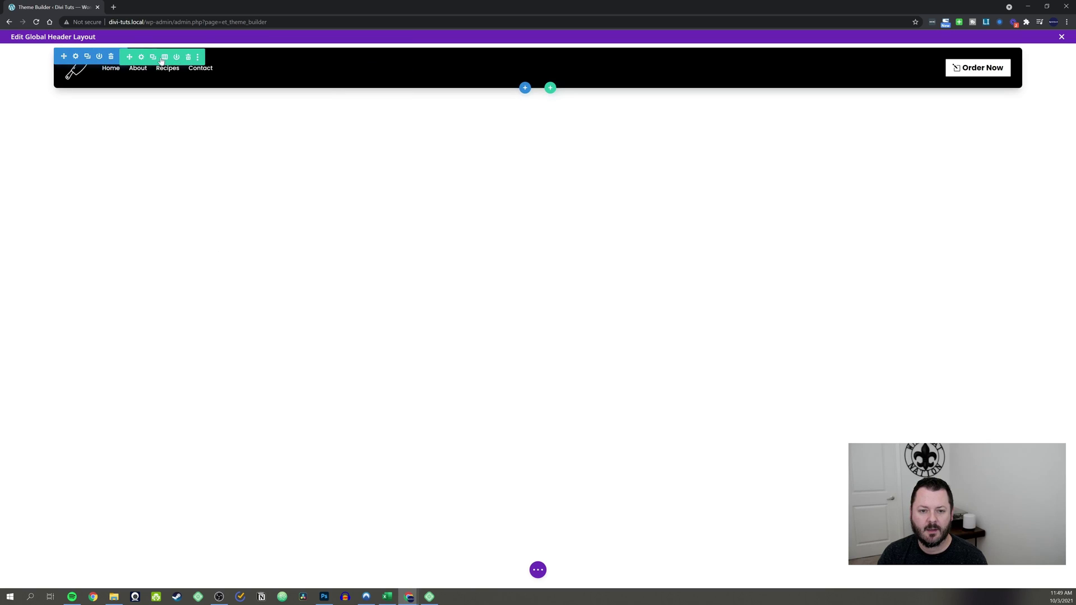
# Enable responsive Location on the header section and dock it bottom-centre on tablet and phone
pyautogui.click(76, 56)
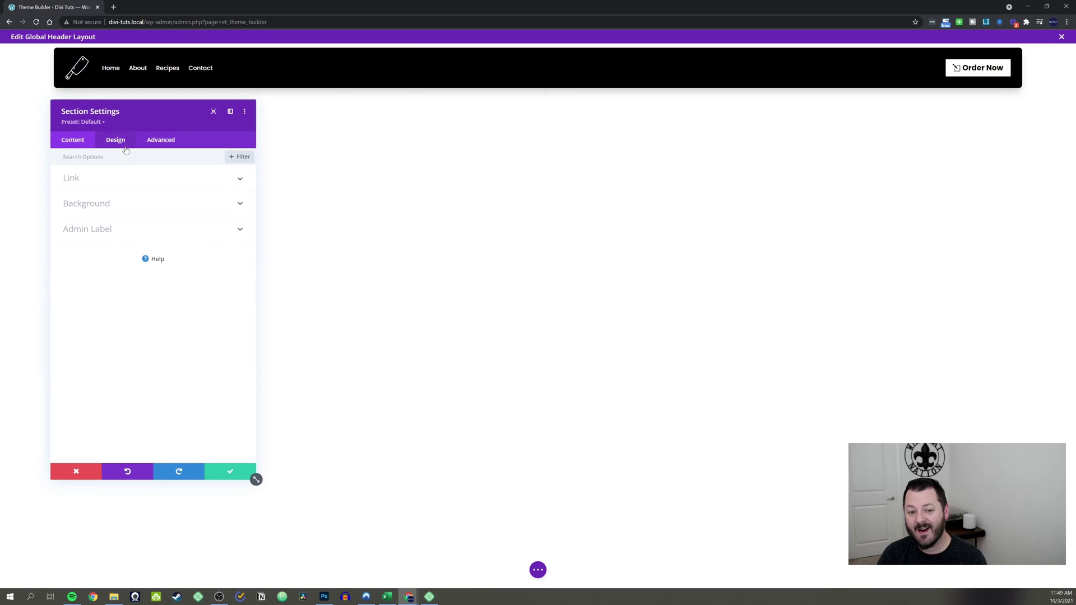
pyautogui.click(155, 139)
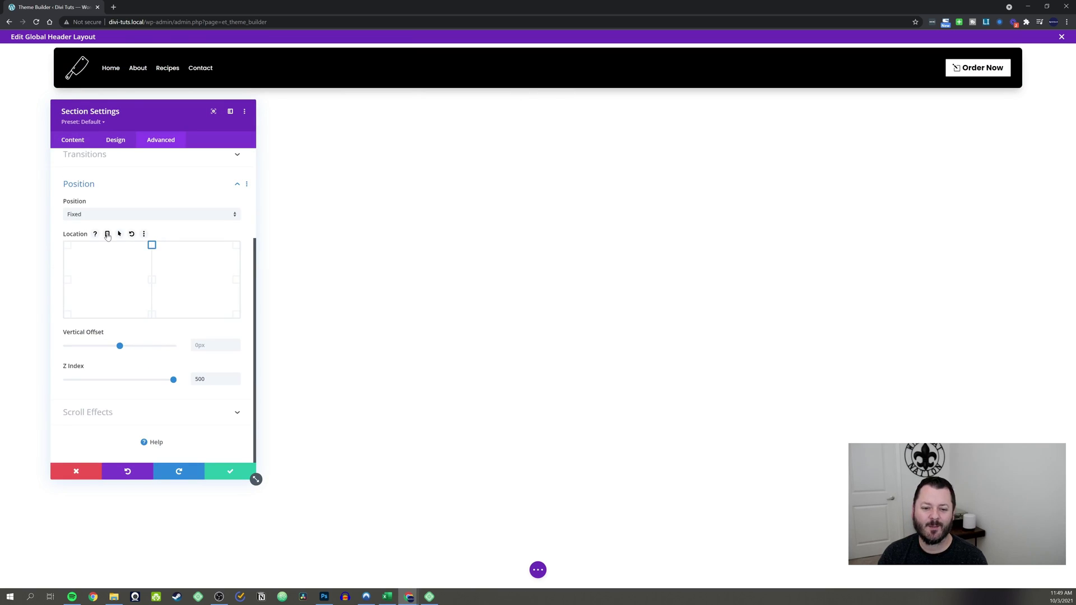
pyautogui.click(108, 234)
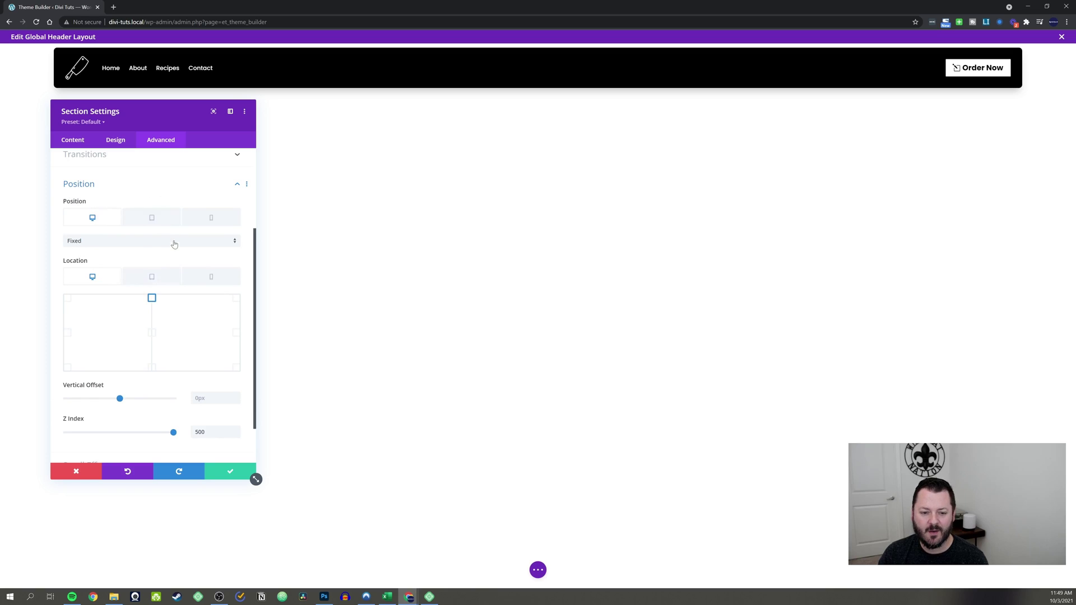
pyautogui.click(150, 277)
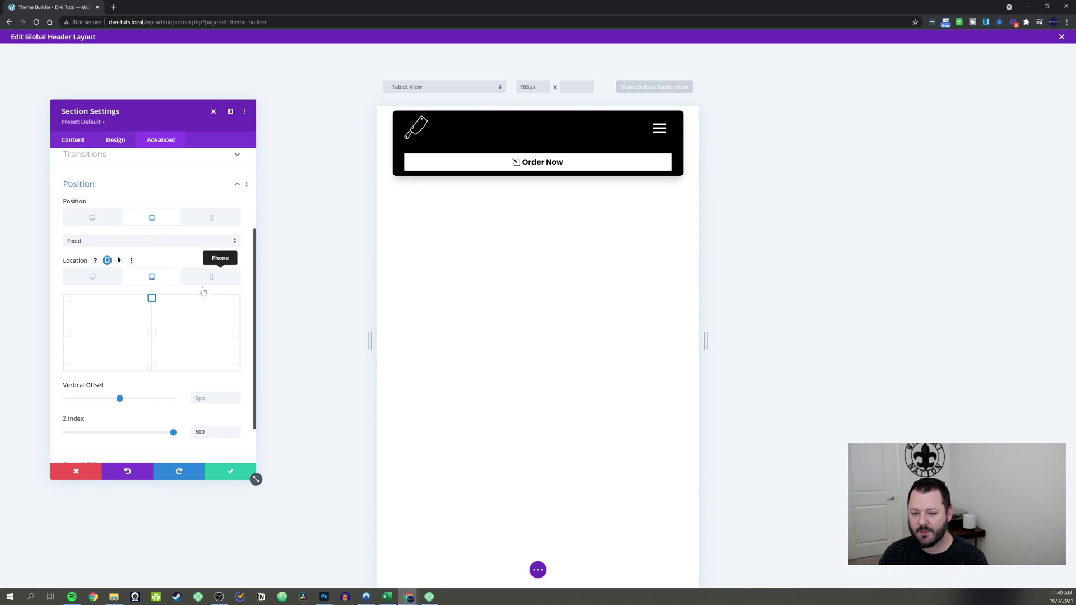
pyautogui.click(152, 368)
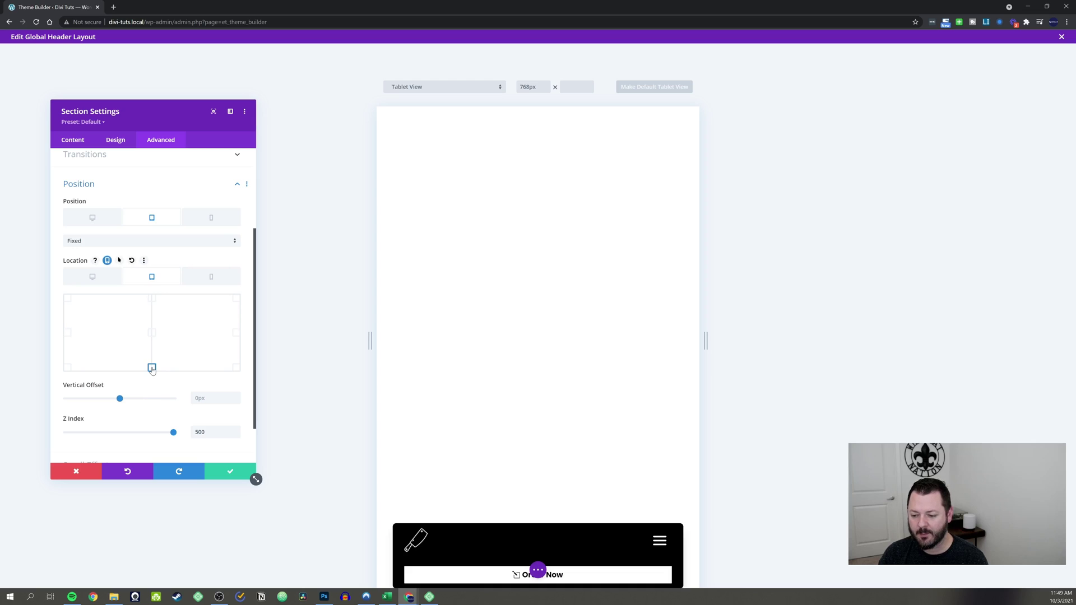
pyautogui.click(210, 277)
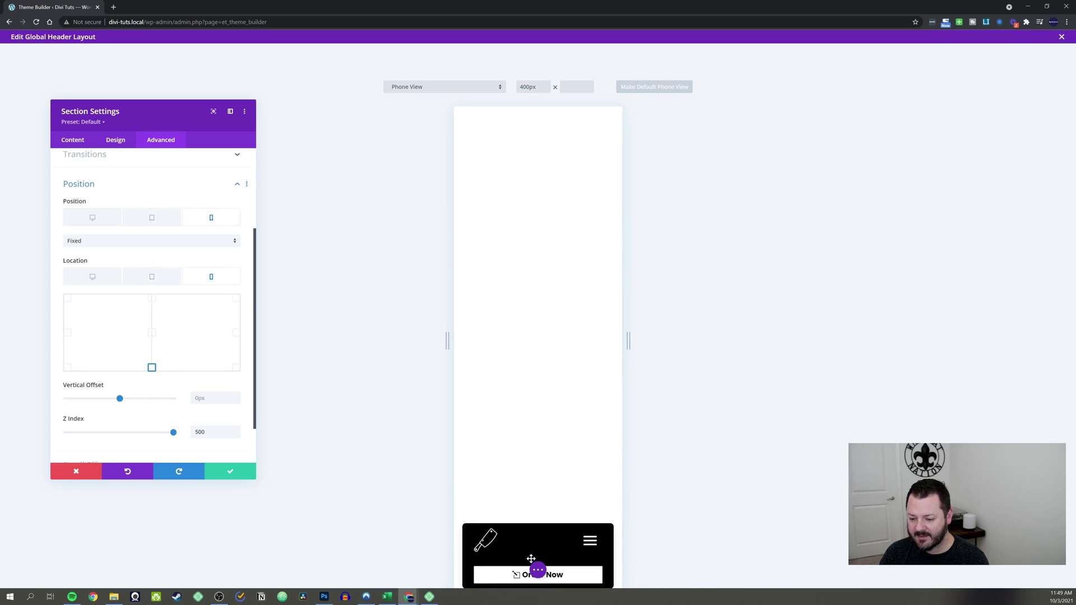
pyautogui.scroll(3, 256, 480)
# Apply the section position, set the menu's Dropdown Menu Direction to Upwards, and exit the editor
pyautogui.click(230, 471)
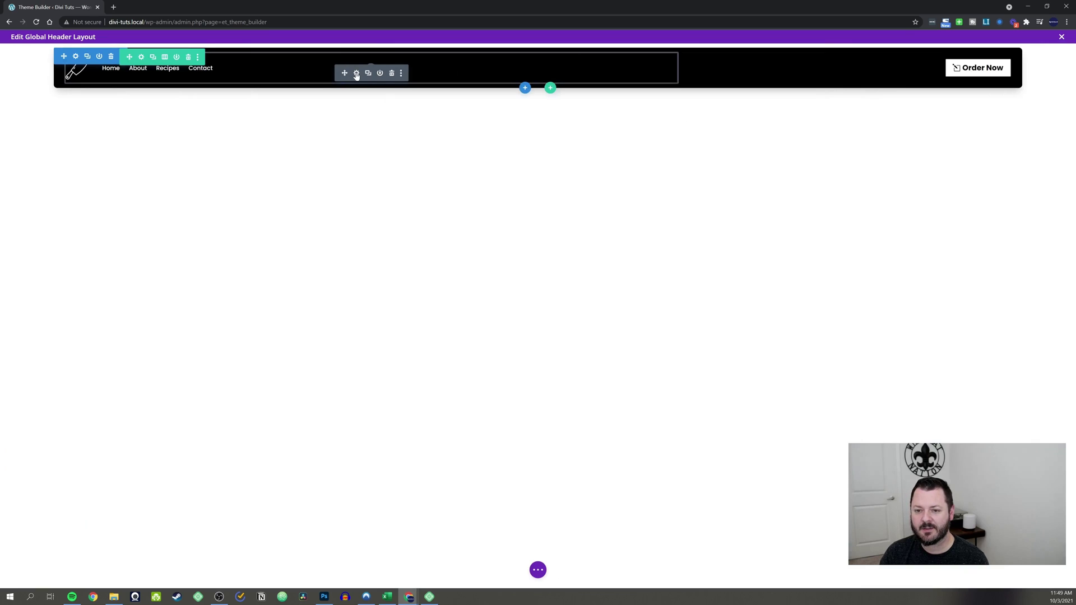
pyautogui.click(357, 74)
pyautogui.click(115, 140)
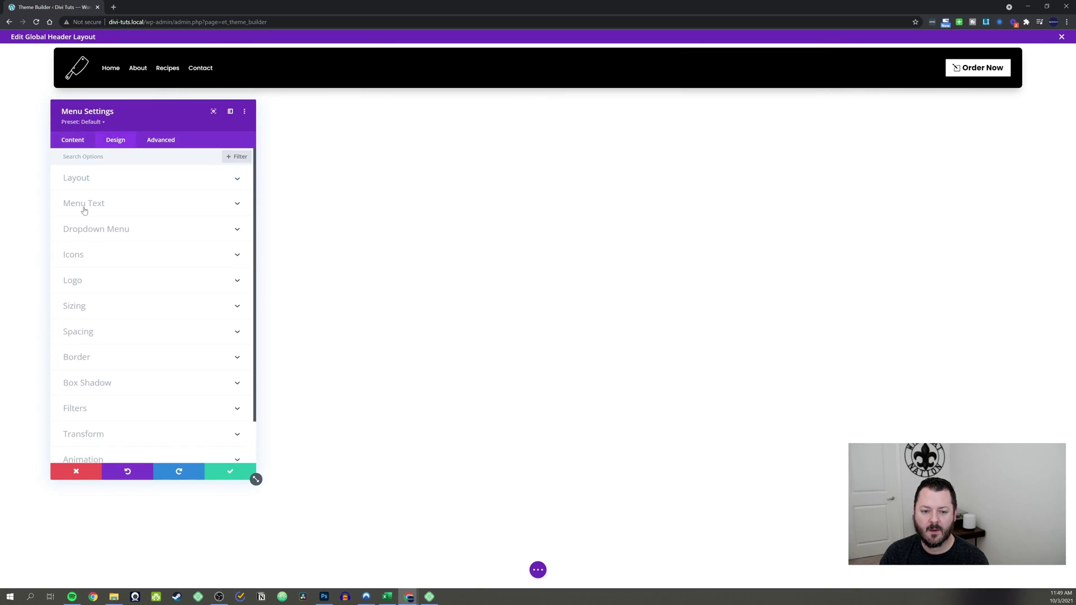
pyautogui.click(89, 183)
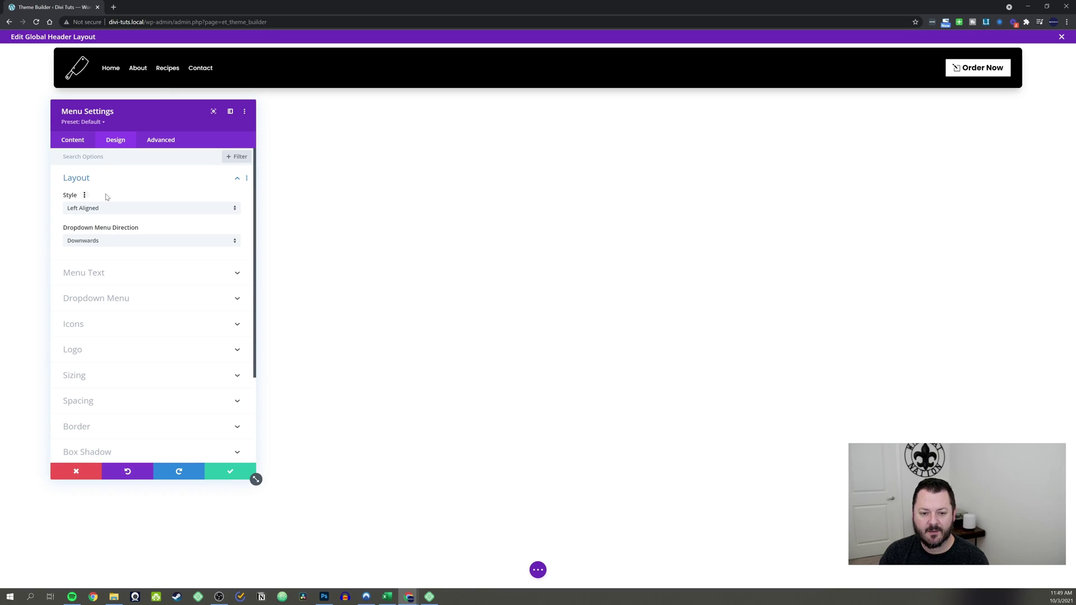
pyautogui.click(149, 241)
pyautogui.click(140, 259)
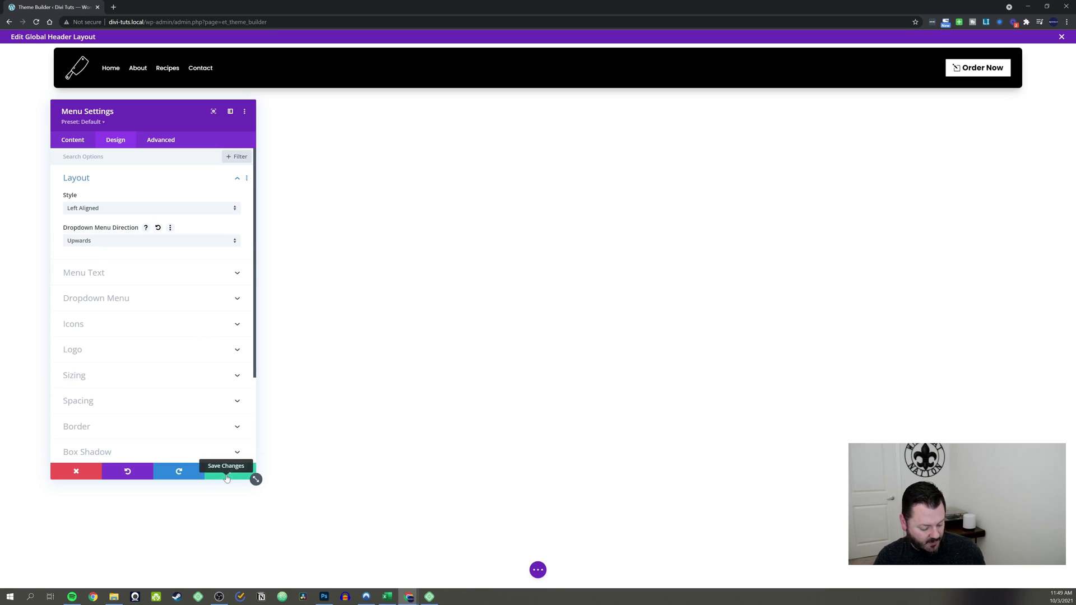
pyautogui.click(255, 473)
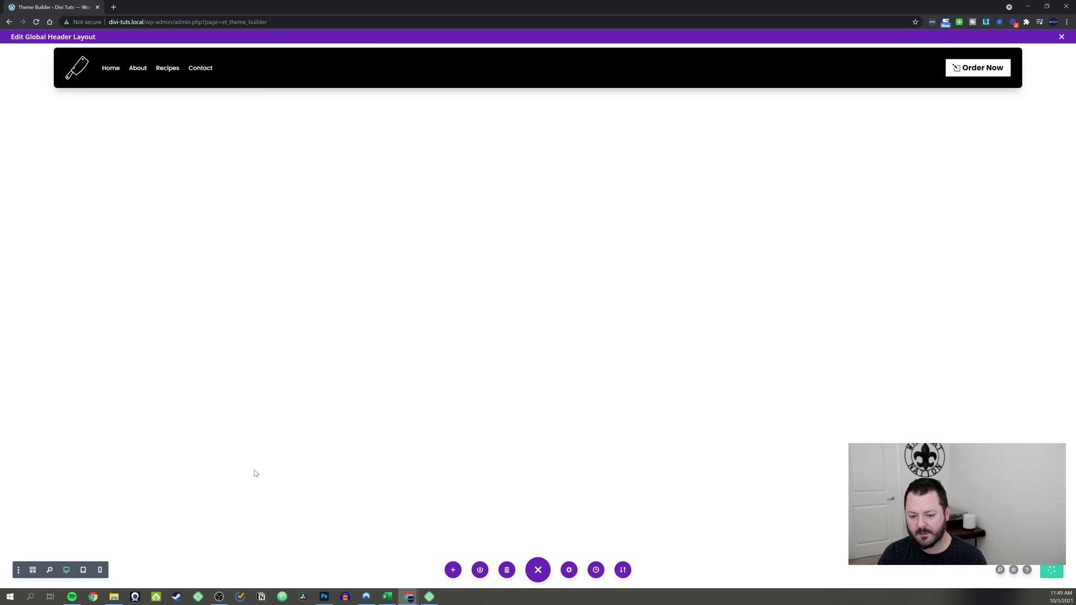
pyautogui.click(1060, 38)
pyautogui.click(573, 355)
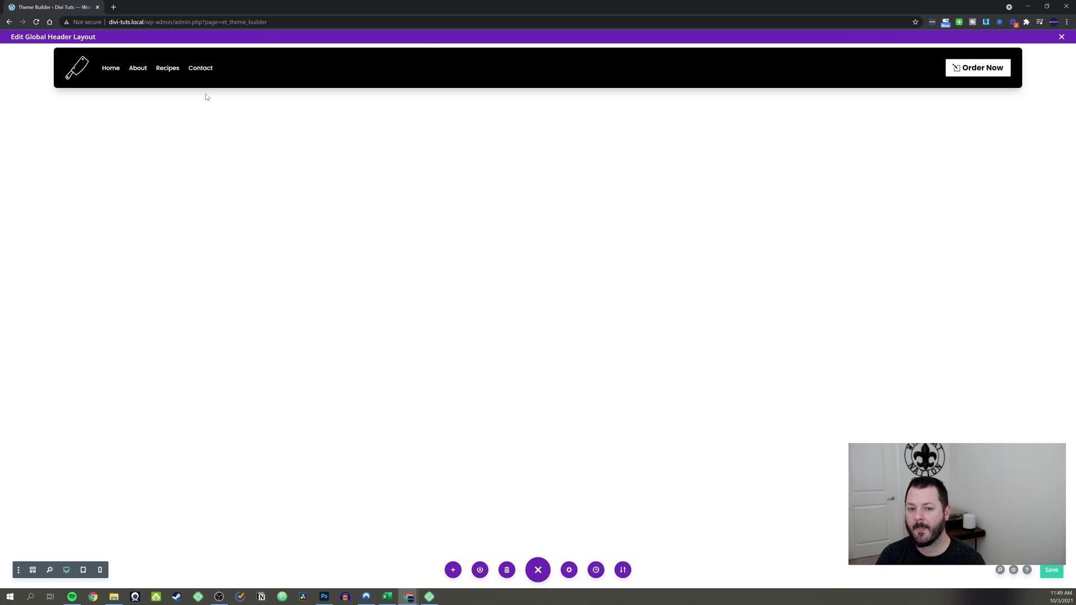
# Save and exit the header editor, then open and scroll the live site's Contact page
pyautogui.click(1060, 37)
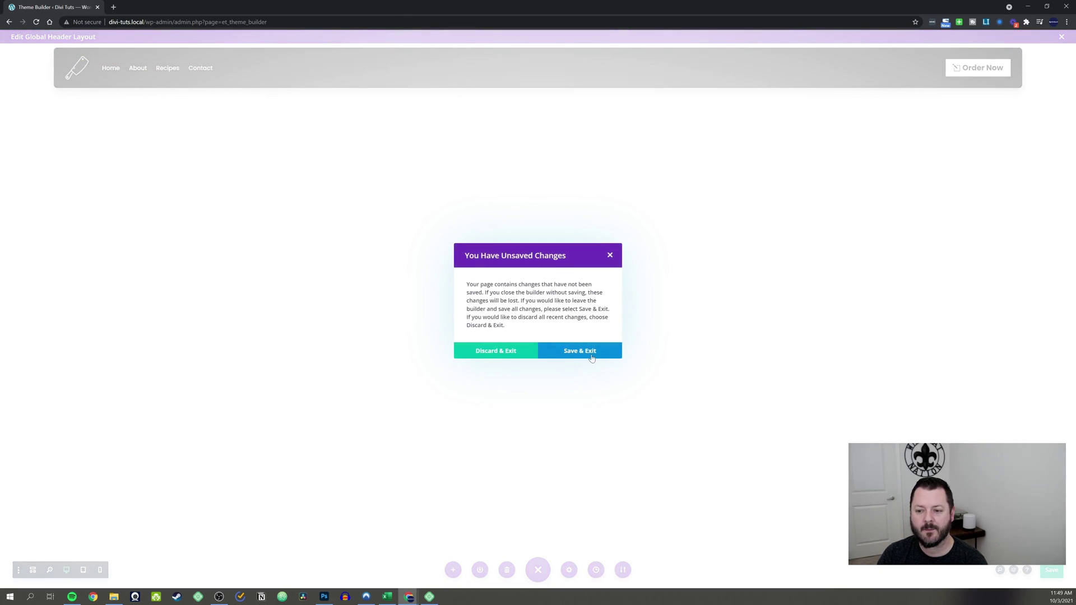
pyautogui.click(596, 354)
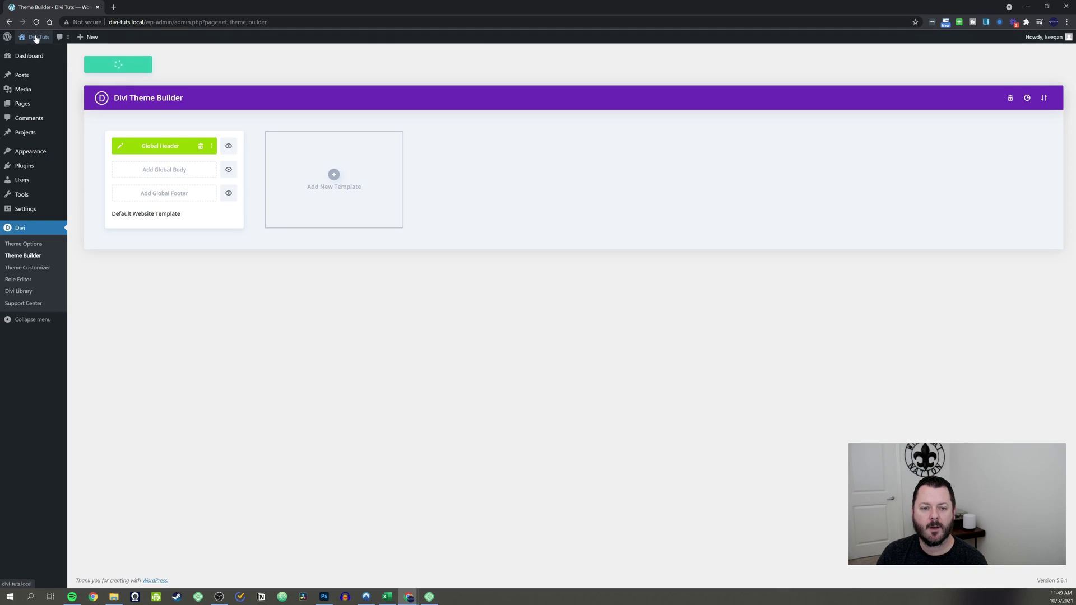
pyautogui.click(35, 39)
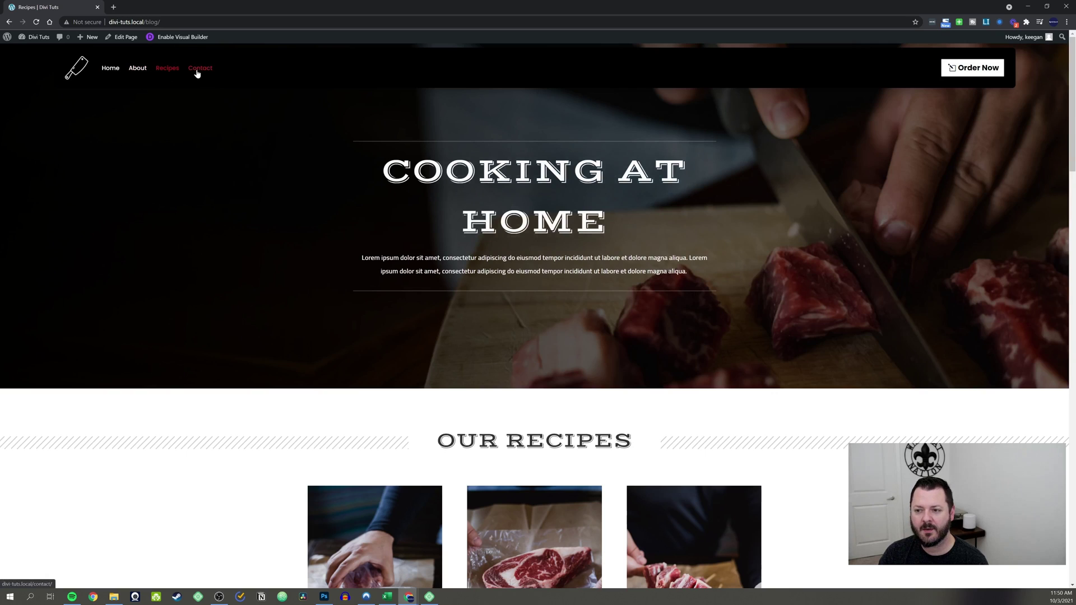
pyautogui.click(196, 70)
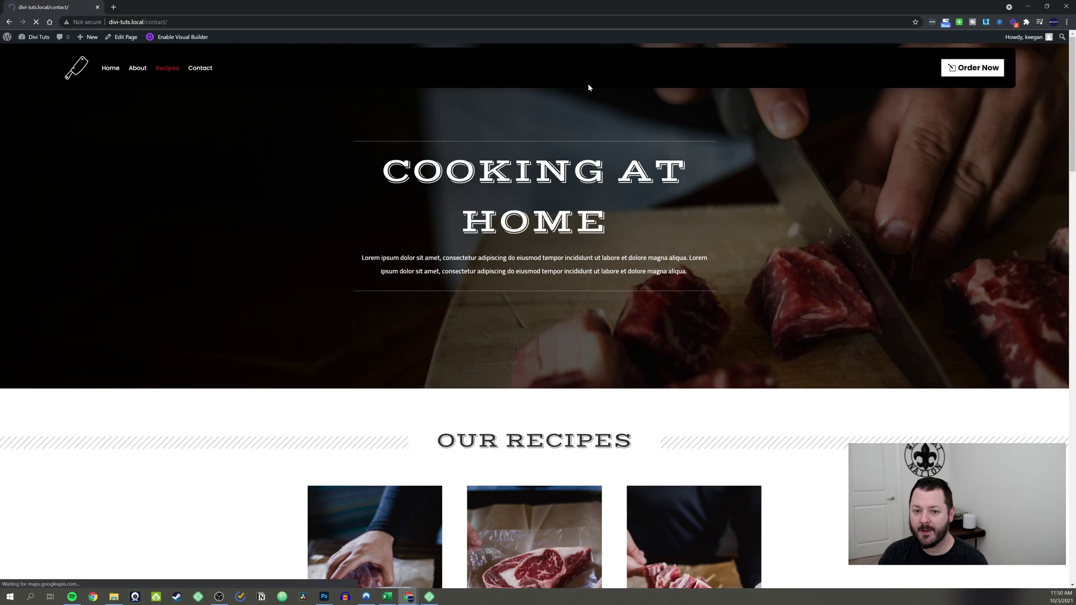
pyautogui.scroll(-3, 457, 162)
pyautogui.scroll(-8, 457, 163)
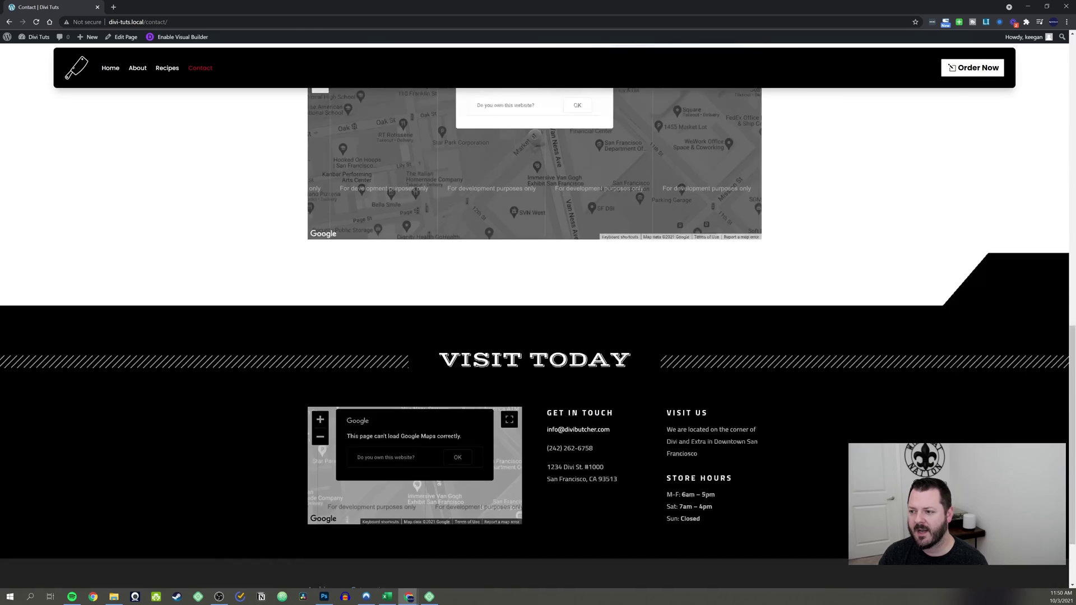
pyautogui.scroll(12, 457, 163)
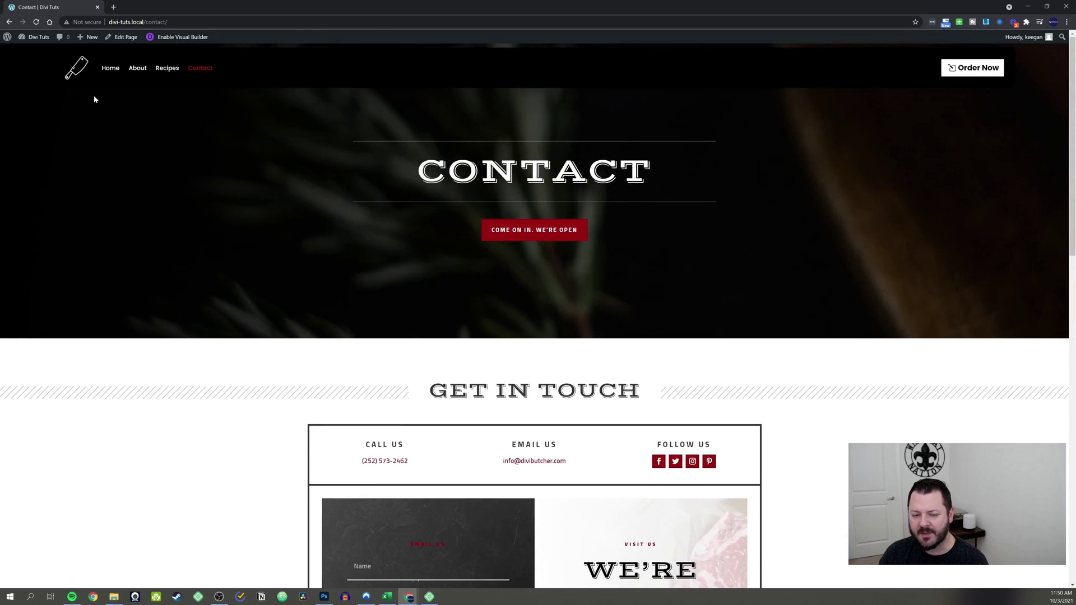
# At phone width, scroll the Contact page and toggle the hamburger menu, then restore full width
pyautogui.click(1046, 7)
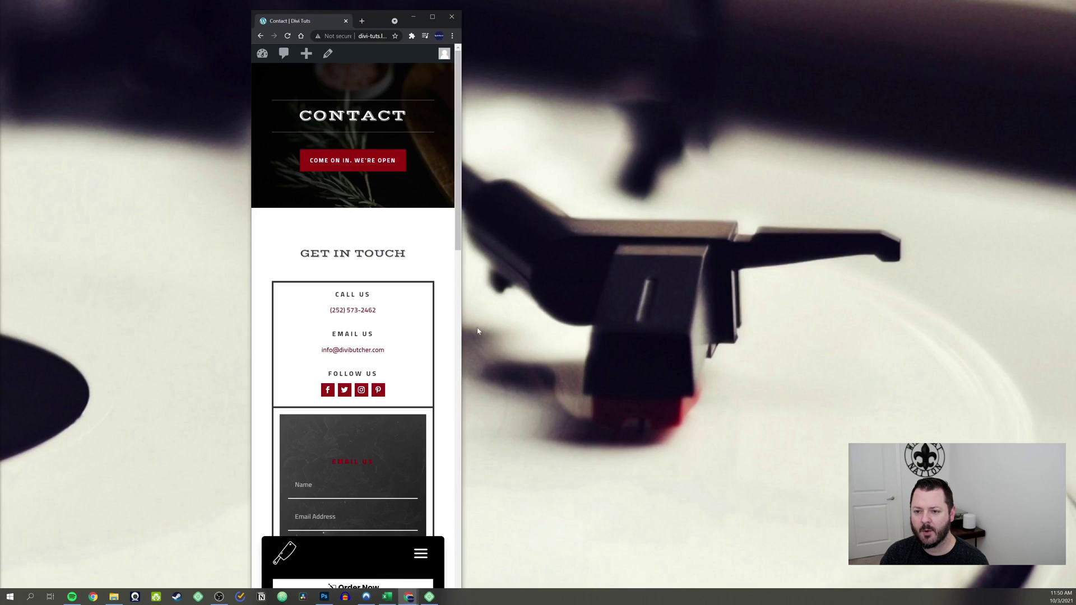
pyautogui.scroll(-5, 420, 506)
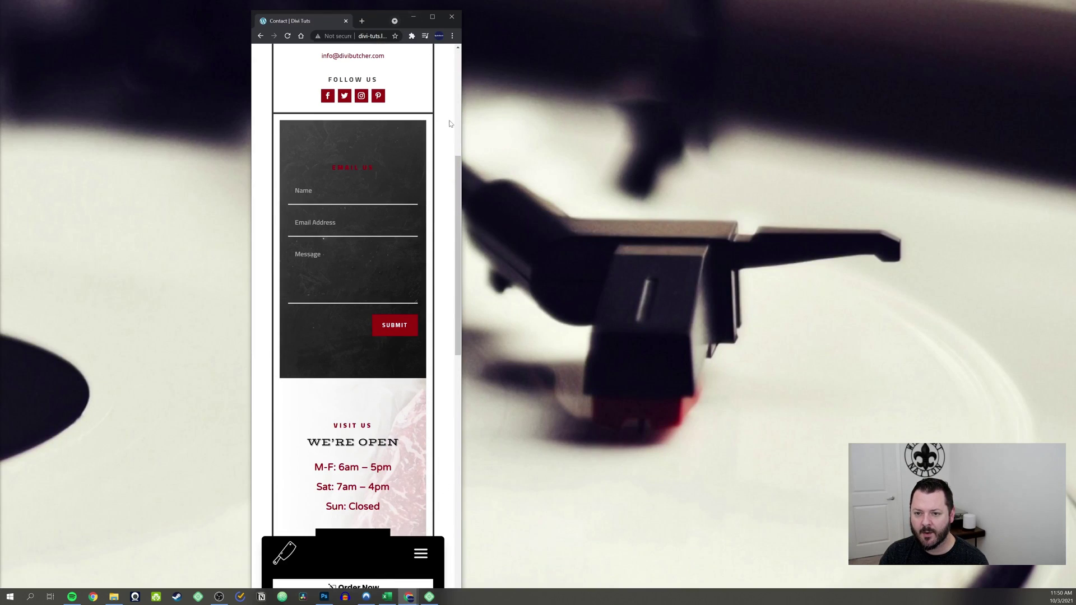
pyautogui.moveTo(377, 10); pyautogui.dragTo(389, 71)
pyautogui.scroll(-7, 361, 302)
pyautogui.scroll(-6, 381, 411)
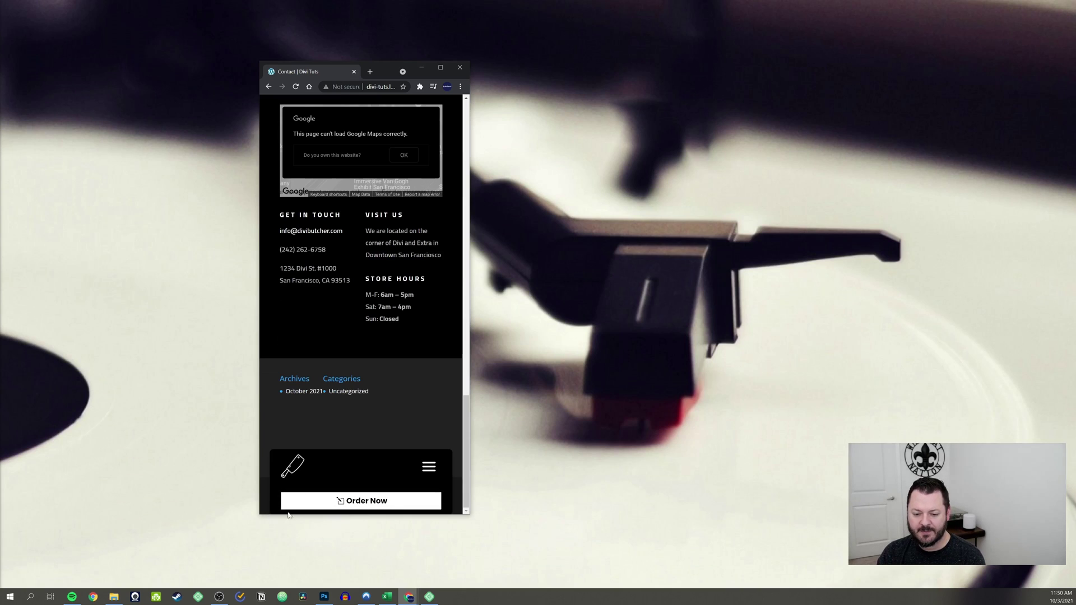
pyautogui.scroll(15, 395, 425)
pyautogui.scroll(3, 391, 398)
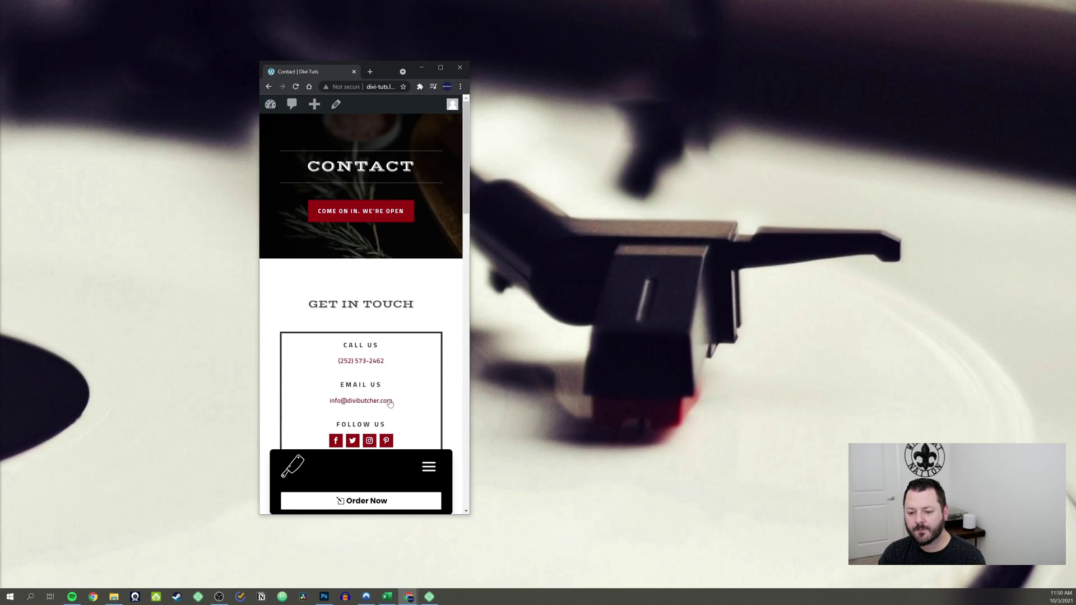
pyautogui.click(428, 467)
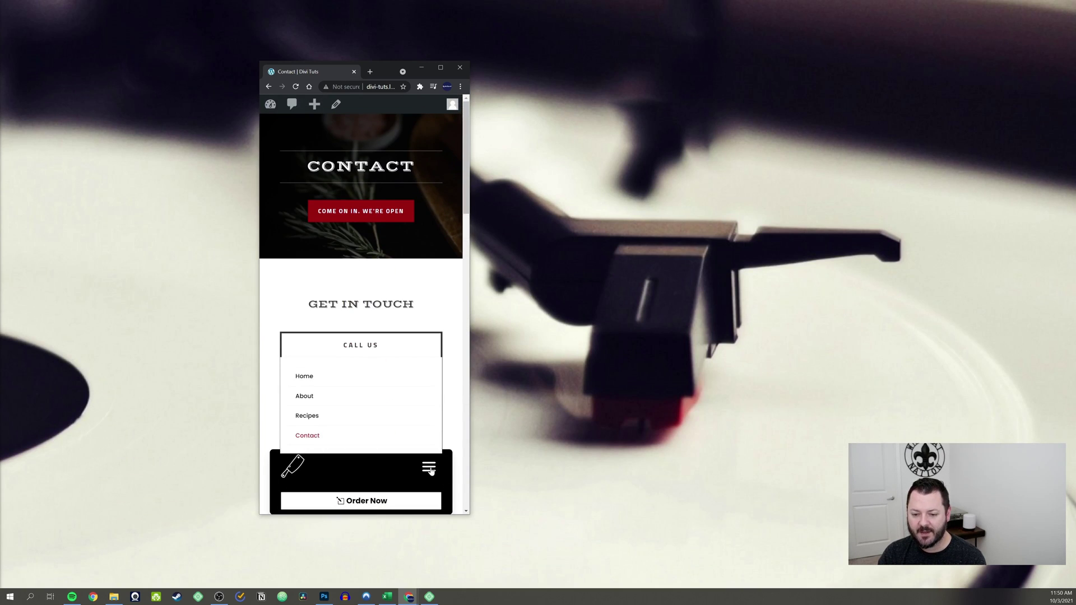
pyautogui.click(429, 469)
pyautogui.click(429, 468)
pyautogui.click(429, 470)
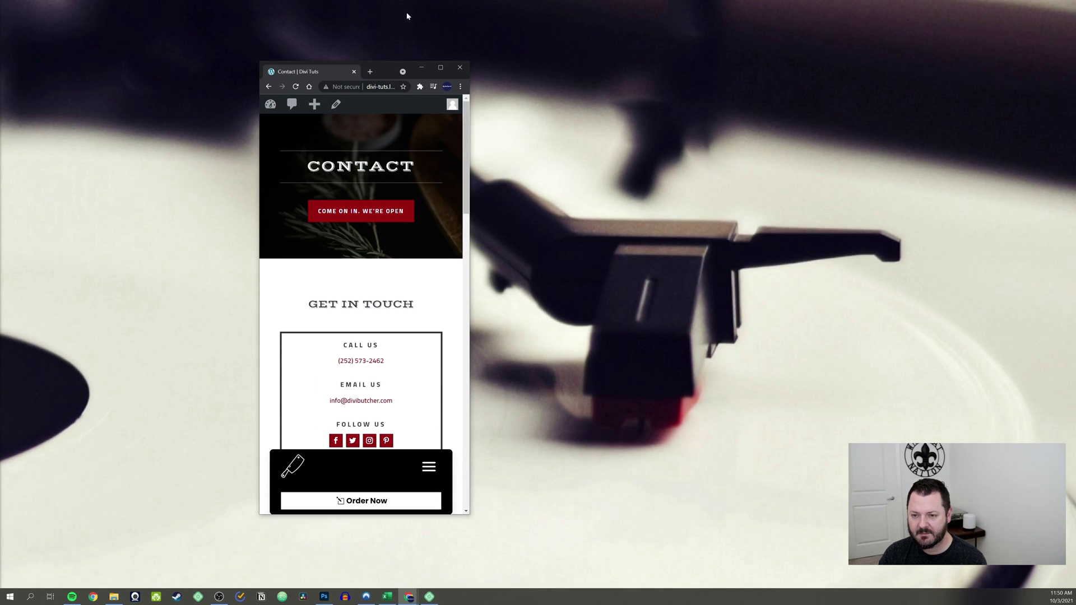
pyautogui.click(440, 67)
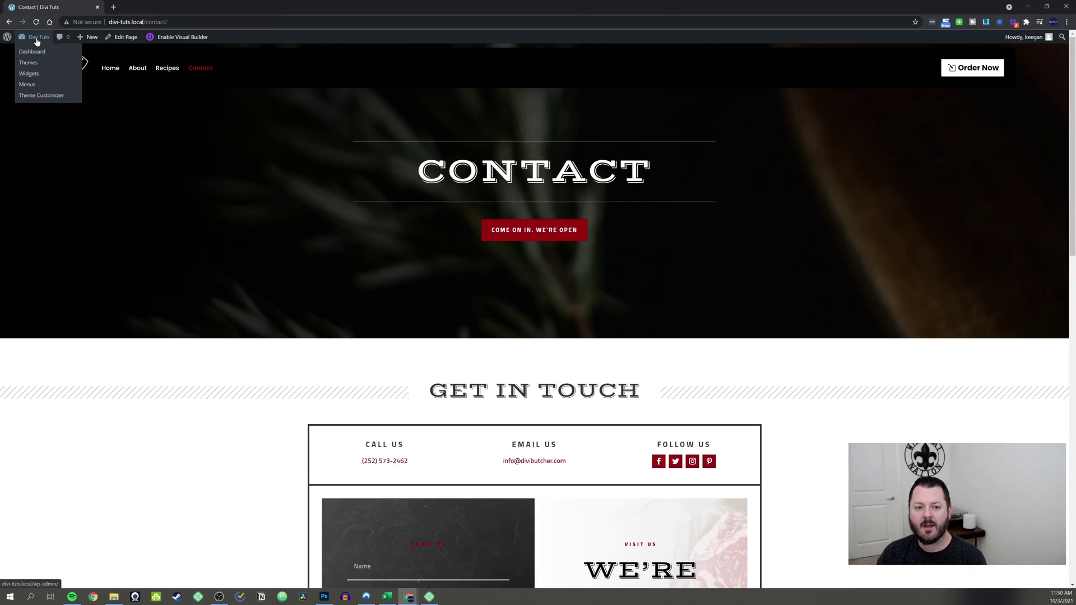
# Open the Global Header in Divi Theme Builder and make its black background partly transparent
pyautogui.click(31, 49)
pyautogui.moveTo(23, 258)
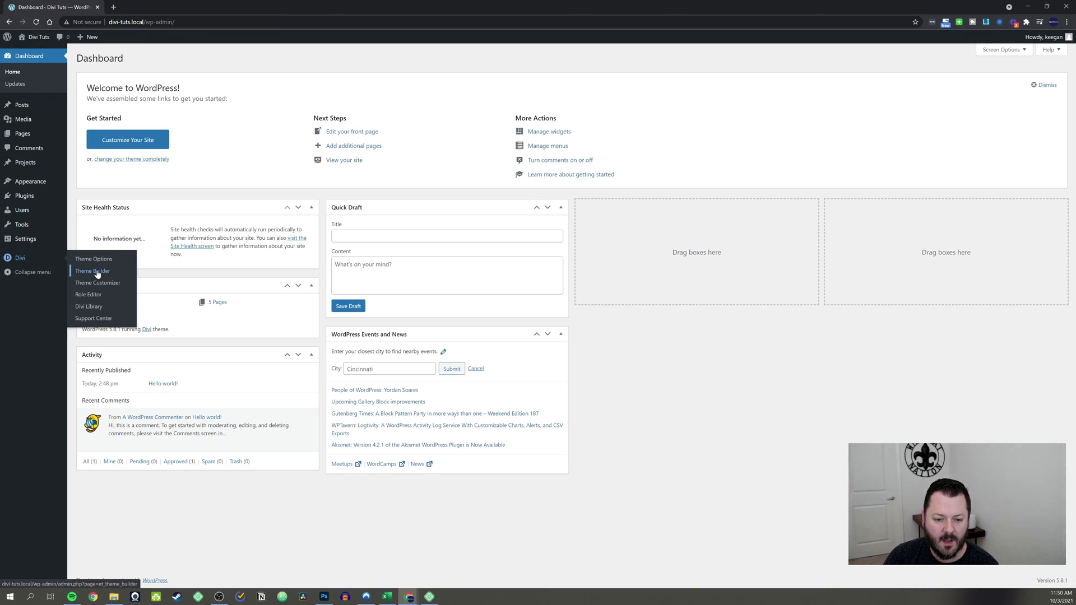
pyautogui.click(94, 272)
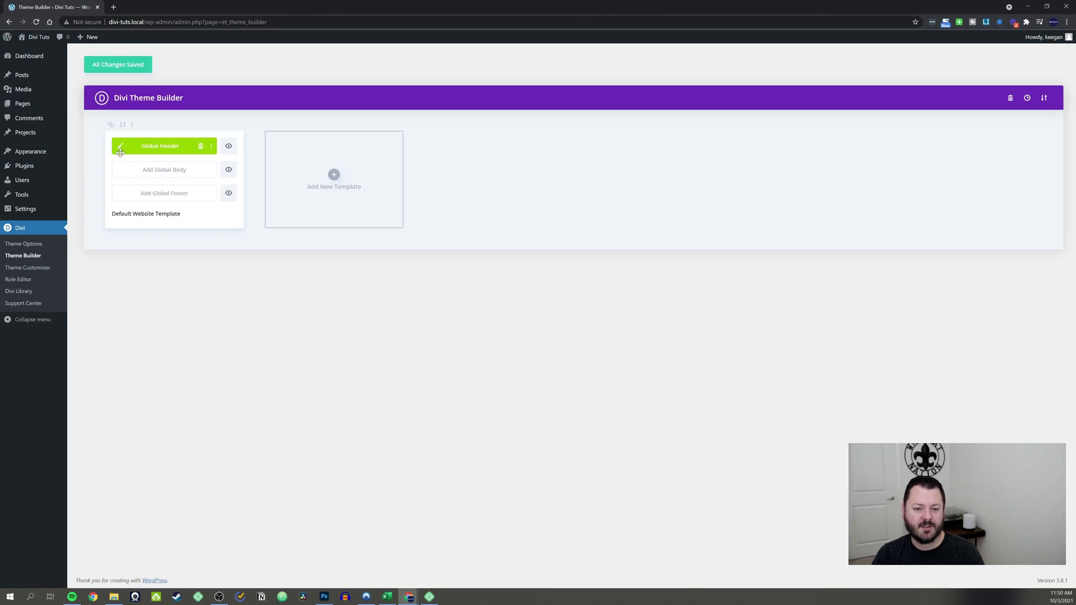
pyautogui.click(121, 146)
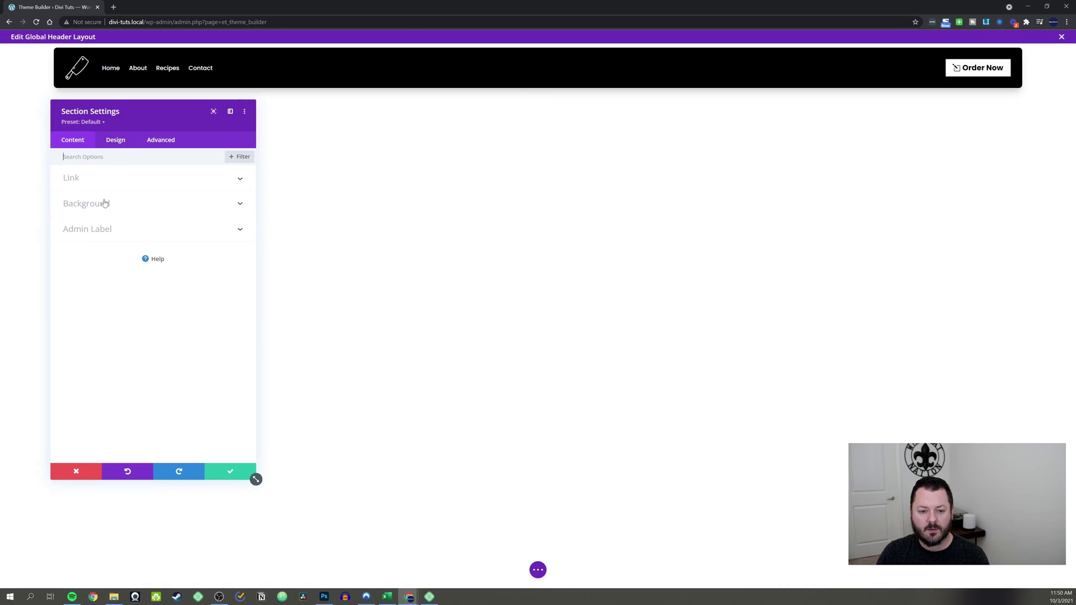
pyautogui.click(151, 327)
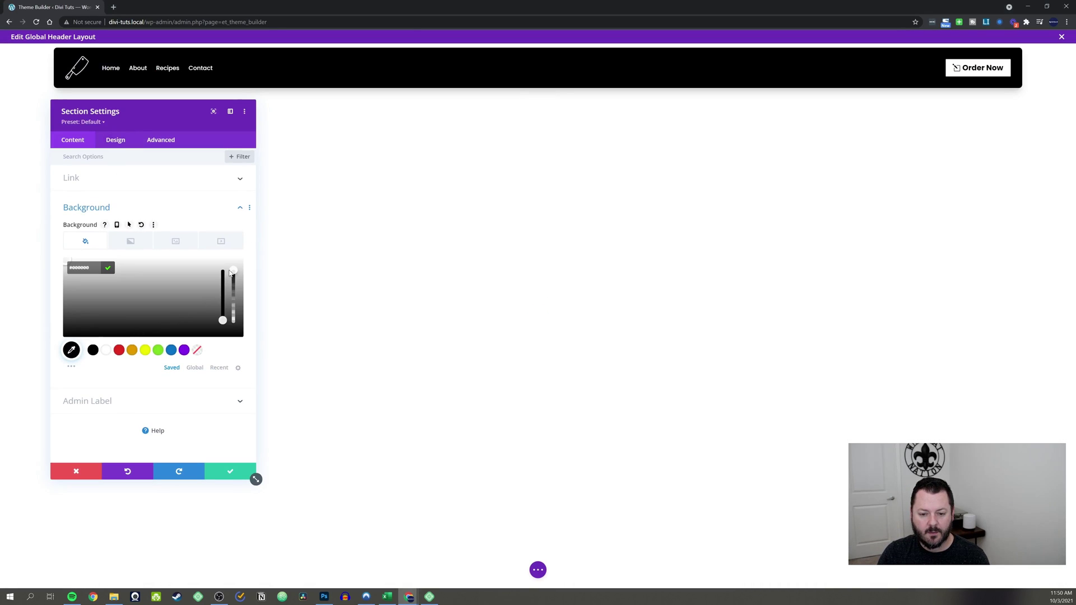
pyautogui.moveTo(230, 274); pyautogui.dragTo(228, 281)
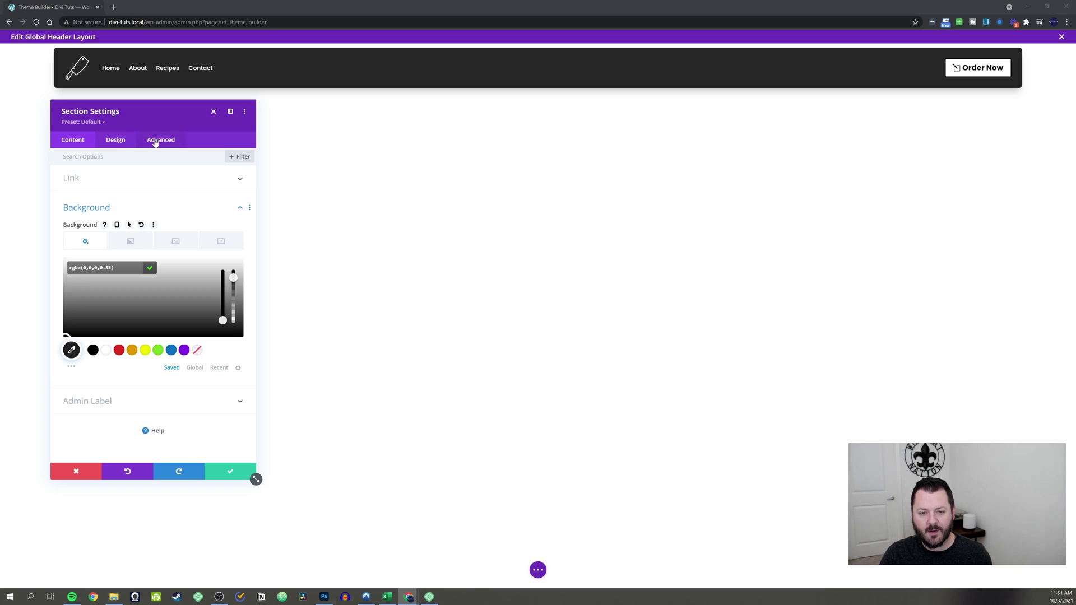
# Add backdrop-filter: blur(10px) to the section's Main Element custom CSS and save the settings
pyautogui.click(156, 142)
pyautogui.click(102, 201)
pyautogui.click(101, 274)
pyautogui.write('backdrop-filter: blur(10px);')
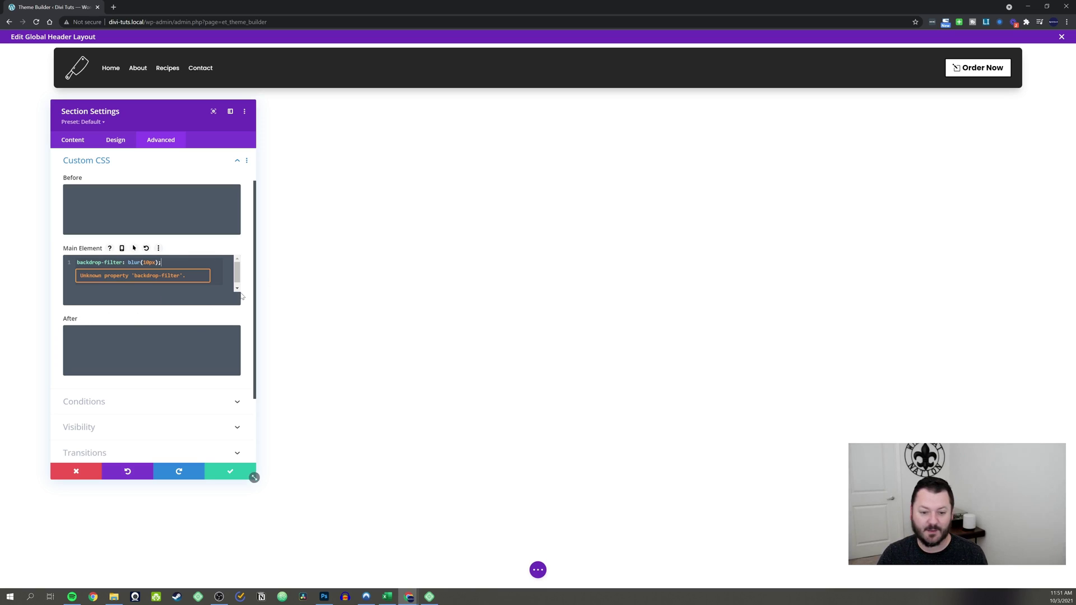
pyautogui.click(228, 475)
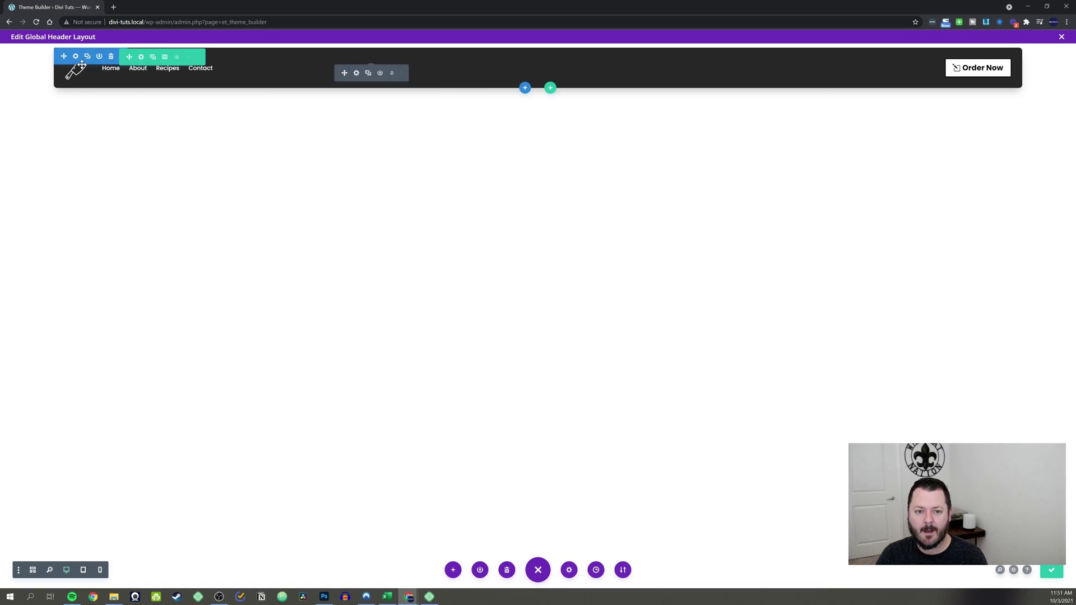
# Check the header section's spacing (5px bottom margin), keep the changes and exit to the Theme Builder overview
pyautogui.click(79, 53)
pyautogui.click(119, 142)
pyautogui.click(91, 257)
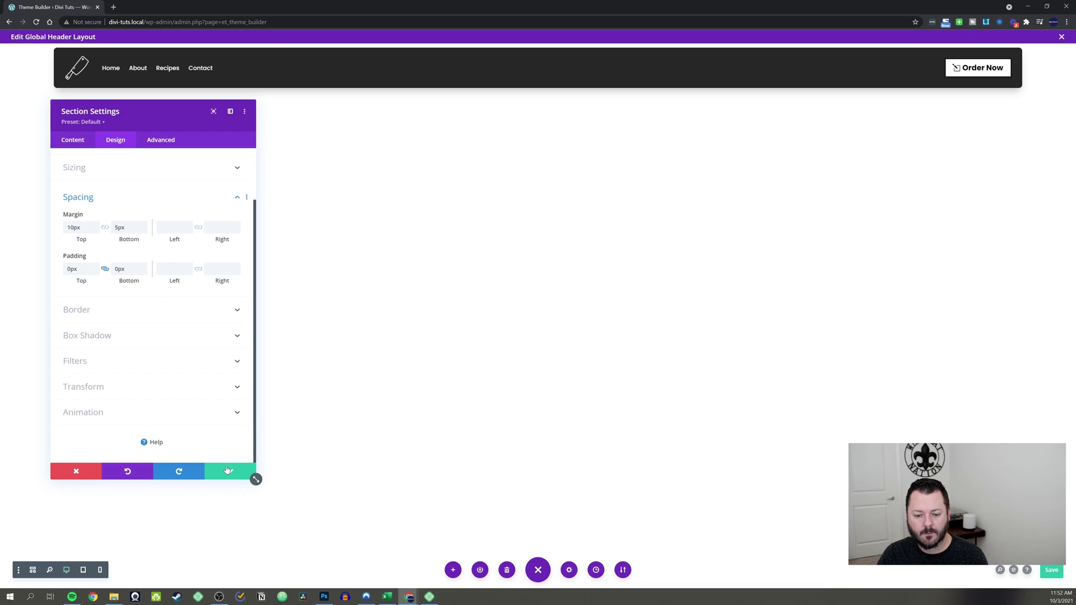
pyautogui.click(228, 470)
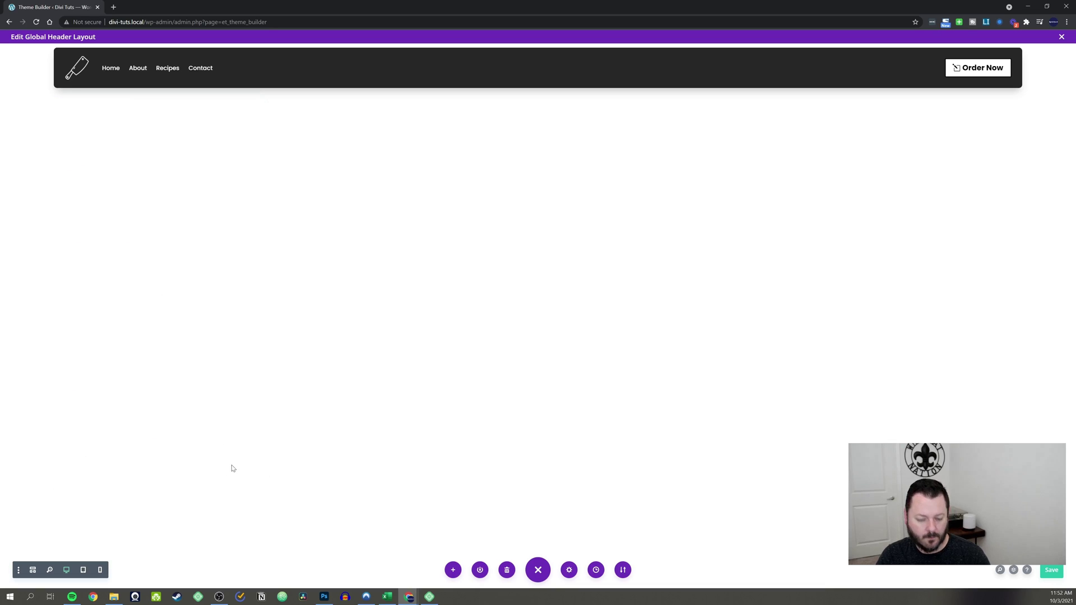
pyautogui.click(1061, 37)
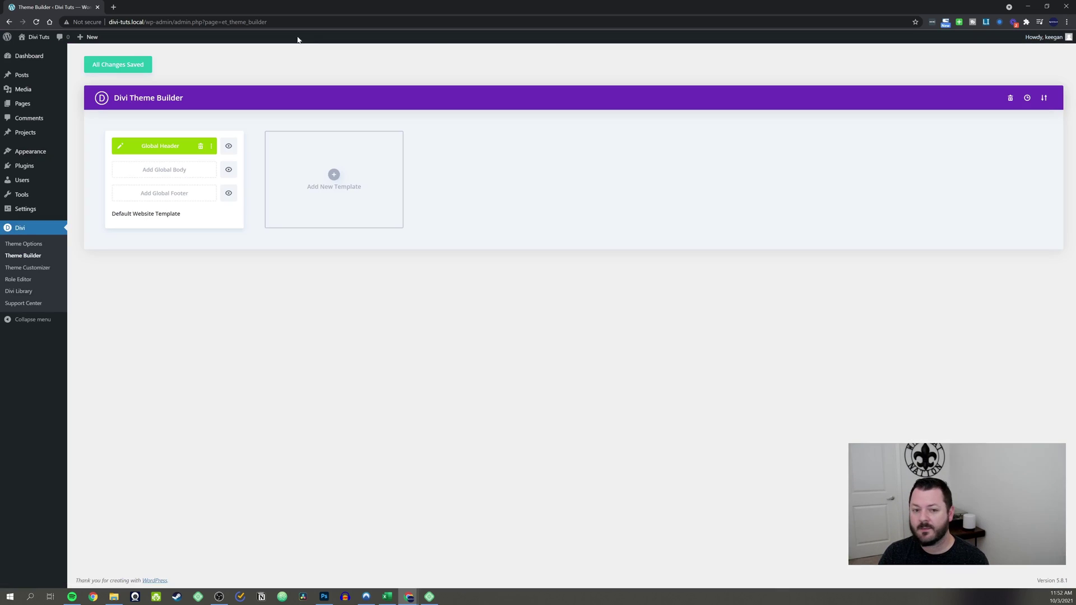
# Visit the live home page and scroll up and down to watch content blur behind the translucent header
pyautogui.click(30, 38)
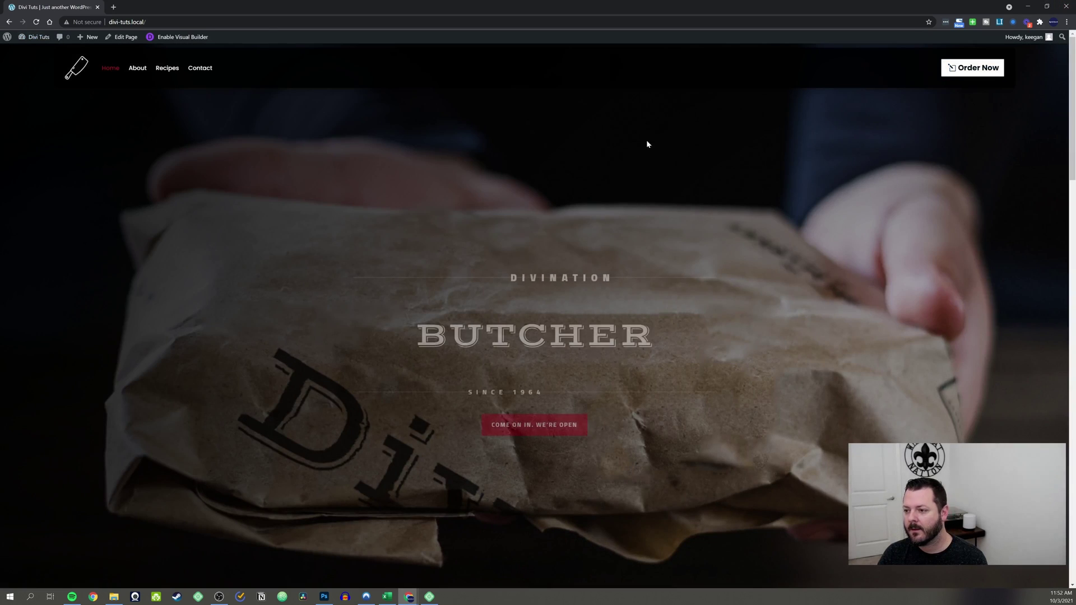
pyautogui.scroll(-3, 642, 154)
pyautogui.scroll(1, 641, 154)
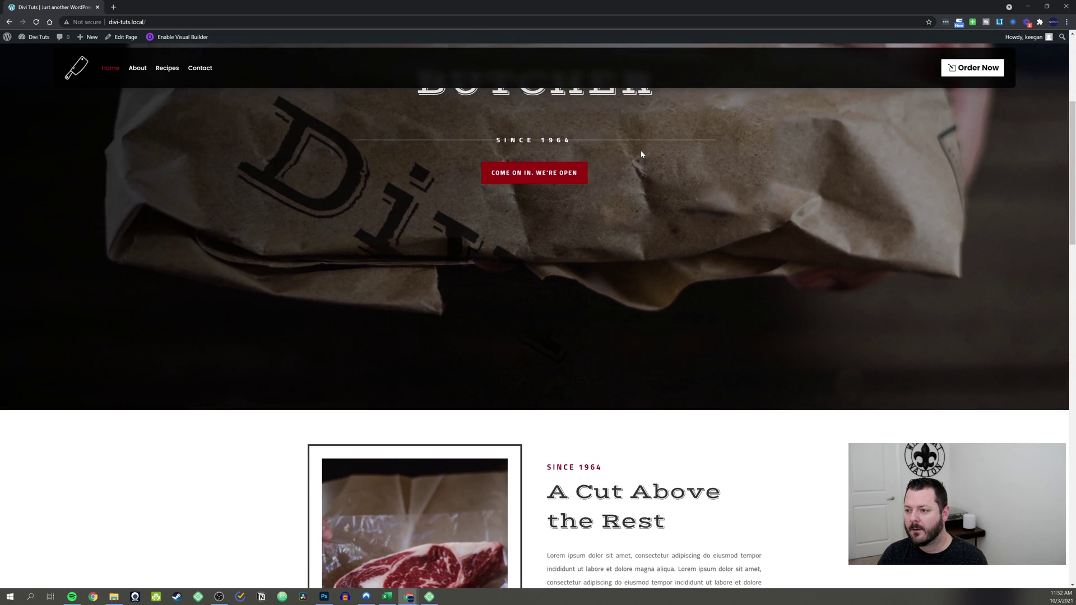
pyautogui.scroll(3, 642, 154)
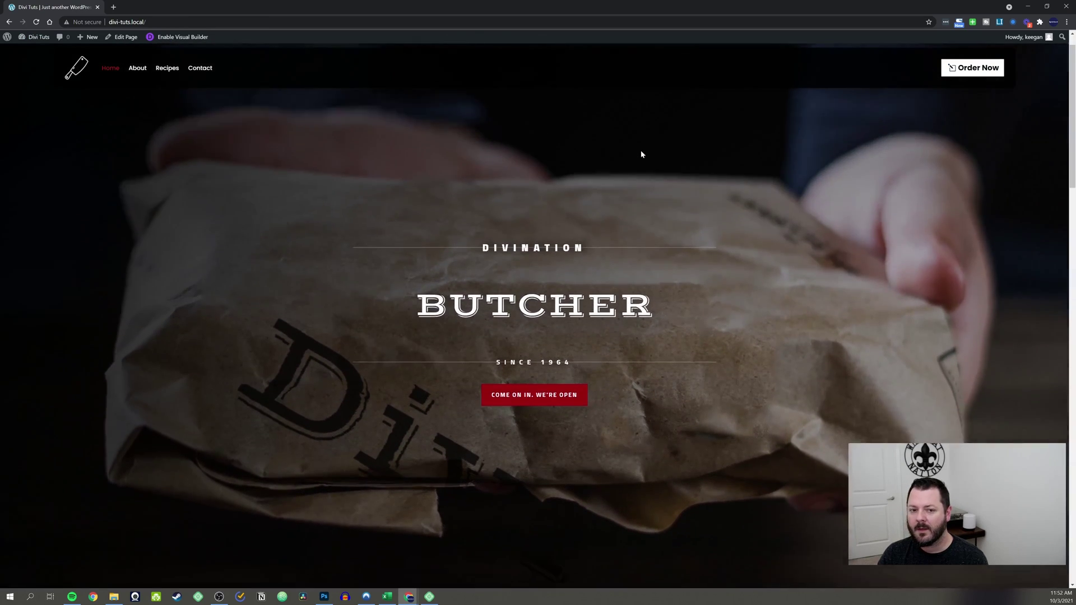
pyautogui.scroll(-5, 641, 154)
pyautogui.scroll(-10, 641, 154)
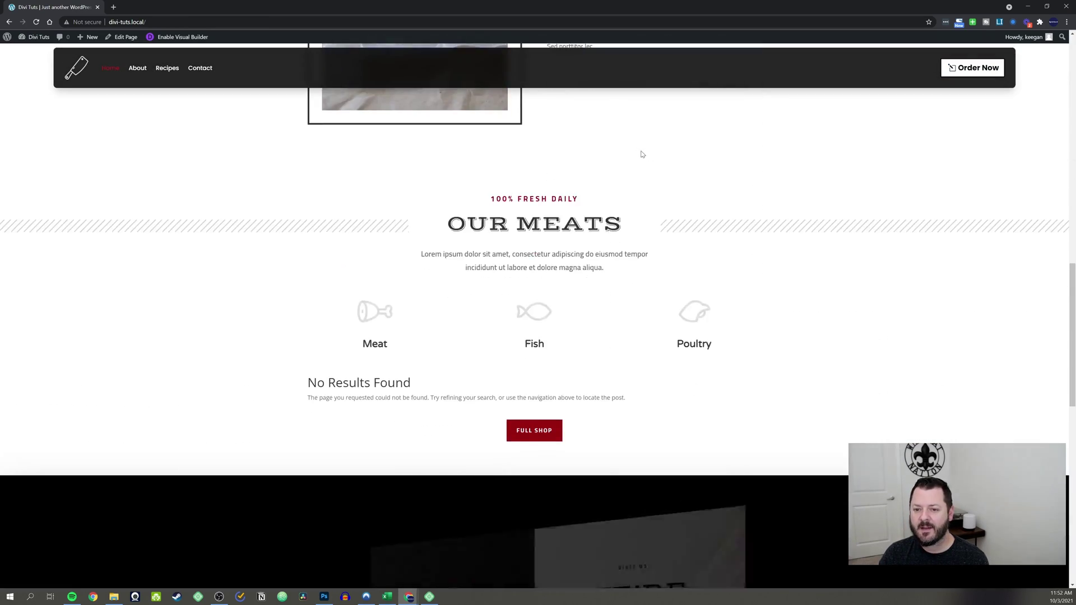
pyautogui.scroll(-3, 641, 154)
pyautogui.scroll(1, 642, 154)
pyautogui.scroll(-1, 642, 154)
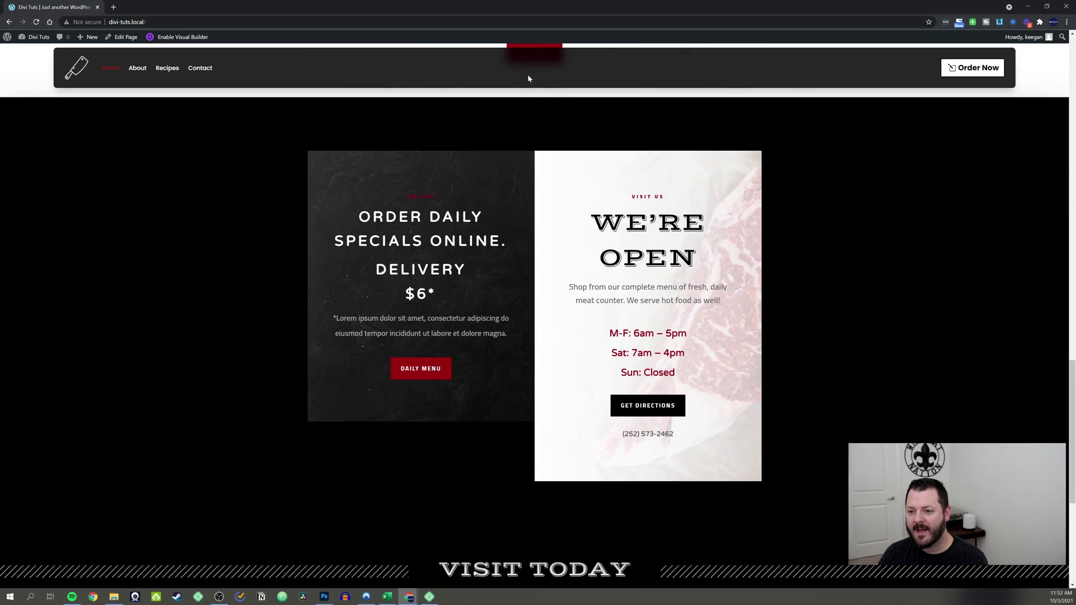
pyautogui.scroll(13, 531, 80)
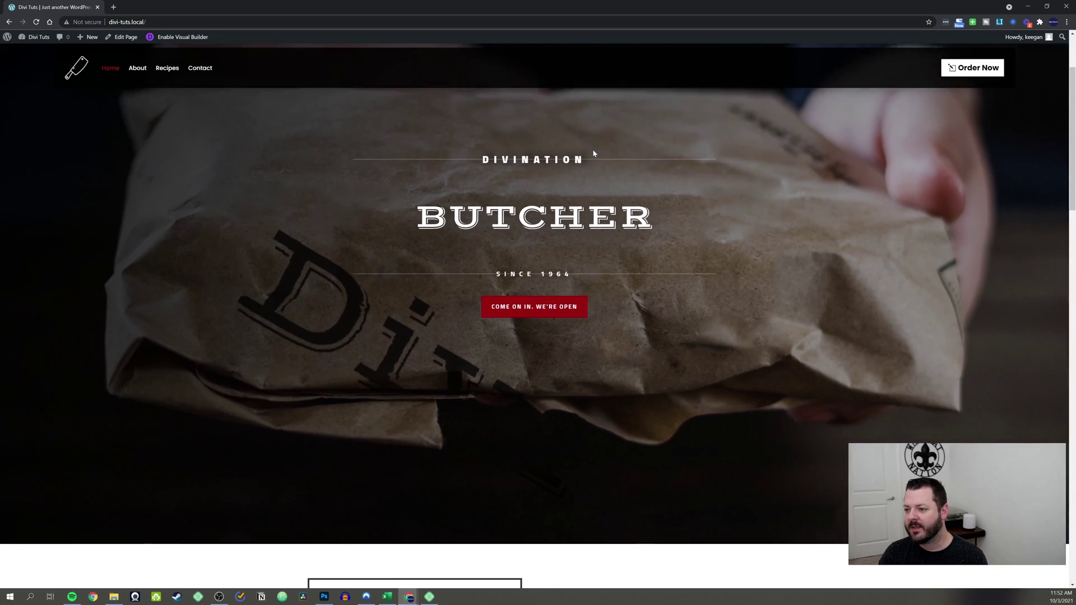
pyautogui.scroll(-16, 593, 152)
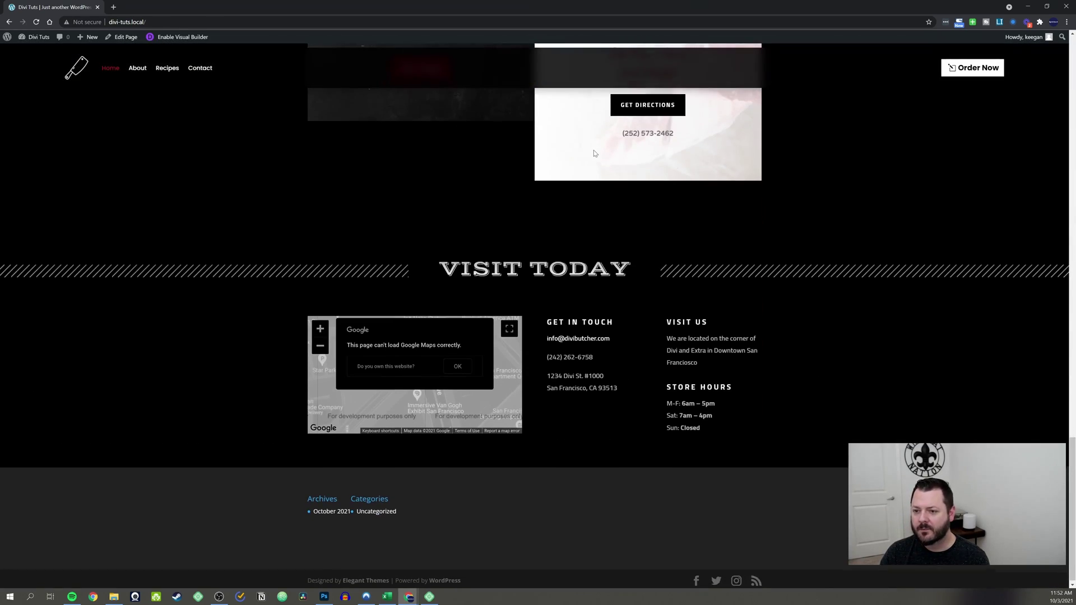
pyautogui.scroll(16, 594, 153)
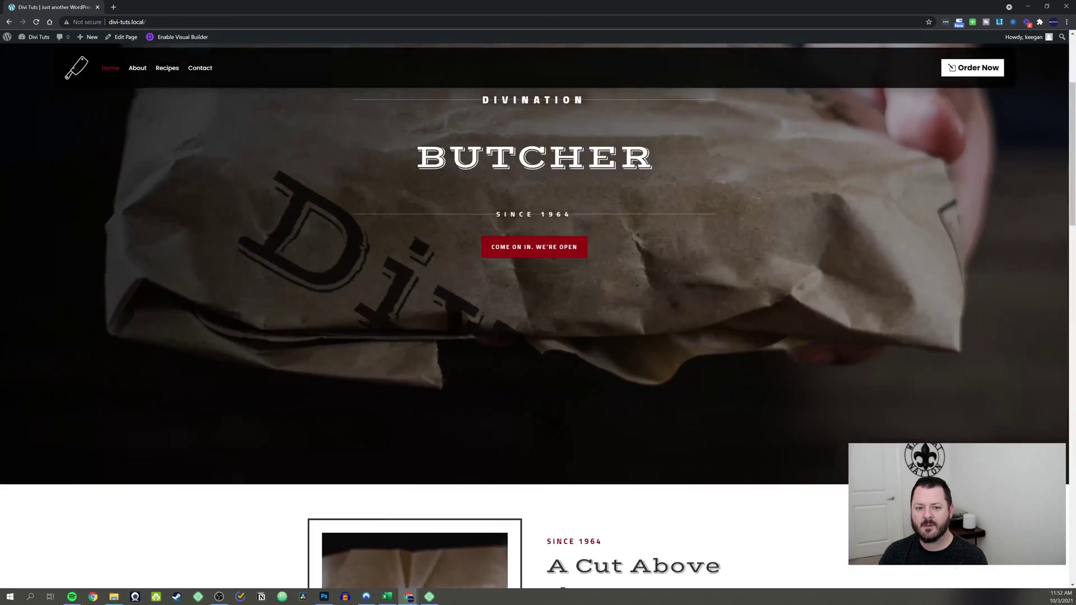
# Shrink the browser to mobile width, scroll, and open and close the bottom-docked hamburger menu
pyautogui.click(1046, 6)
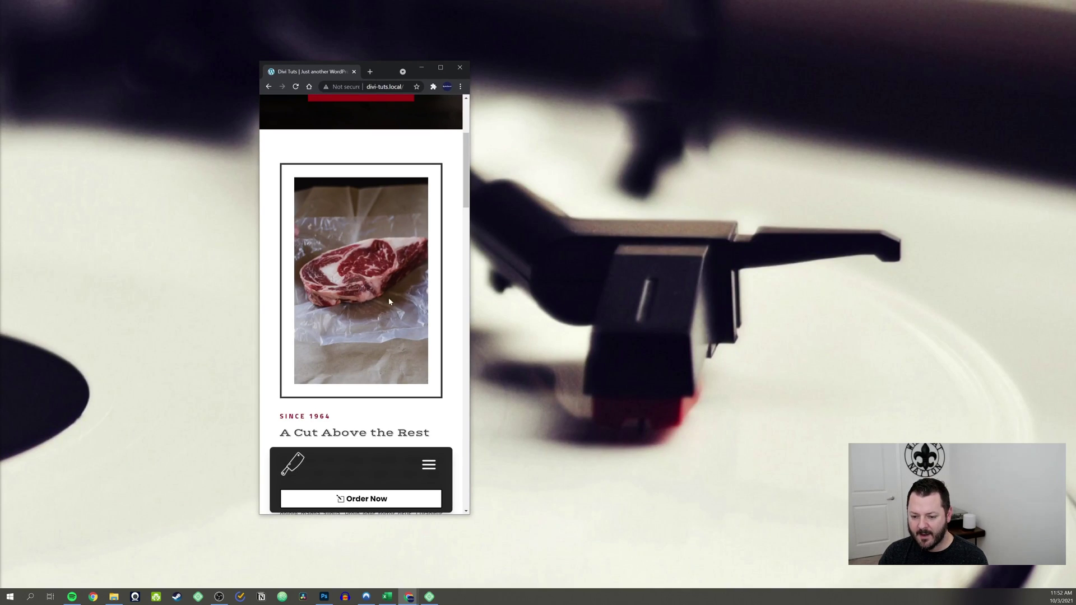
pyautogui.scroll(-20, 389, 301)
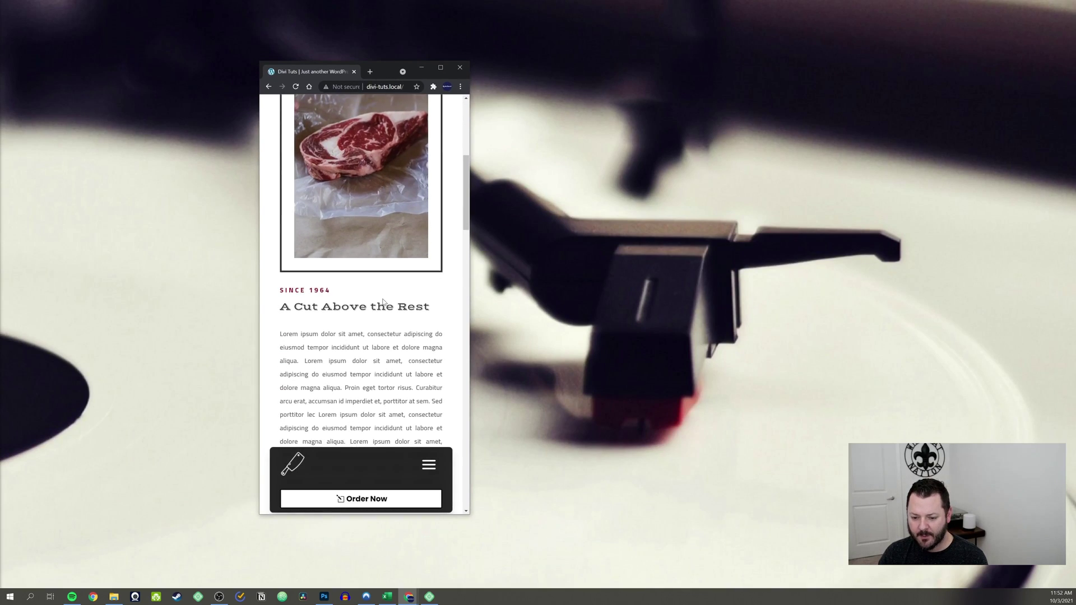
pyautogui.scroll(-5, 377, 303)
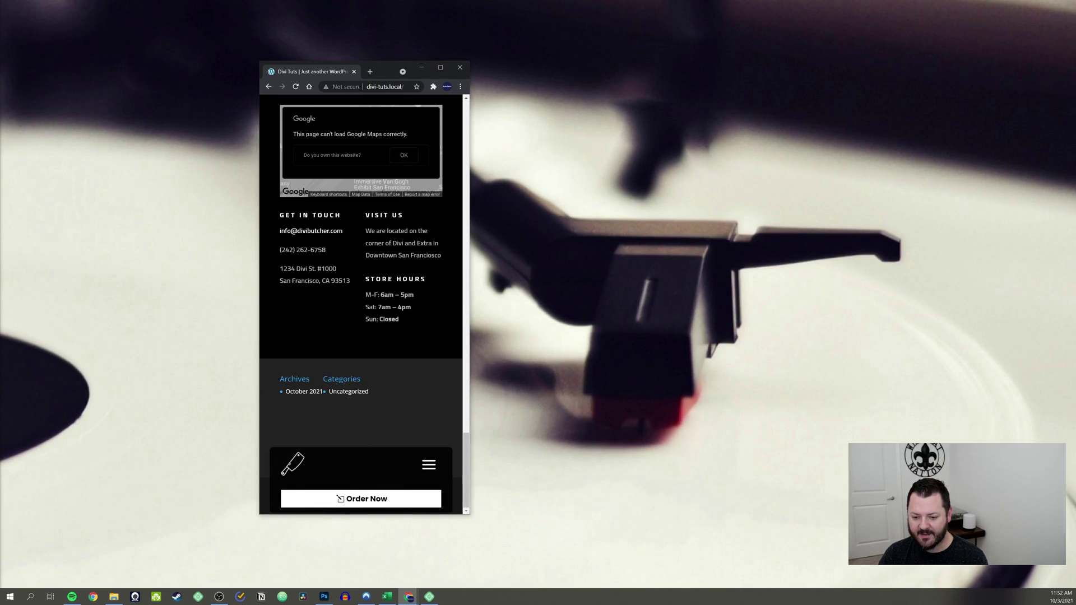
pyautogui.scroll(20, 402, 327)
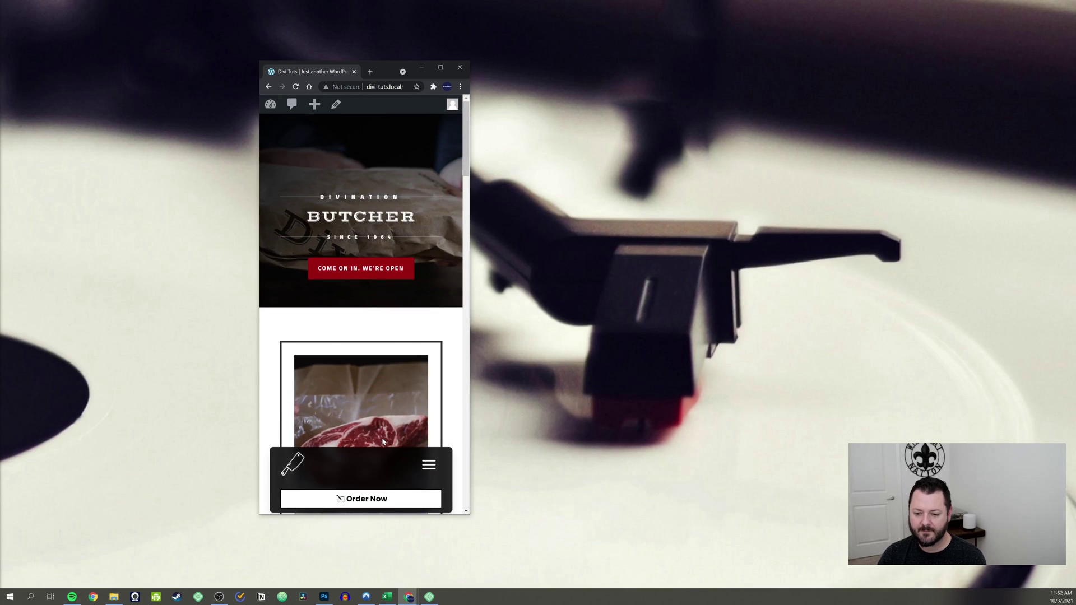
pyautogui.click(428, 466)
pyautogui.click(429, 467)
# Maximize the browser again and go to the Contact page from the header menu
pyautogui.hotkey('alt', 'Tab')
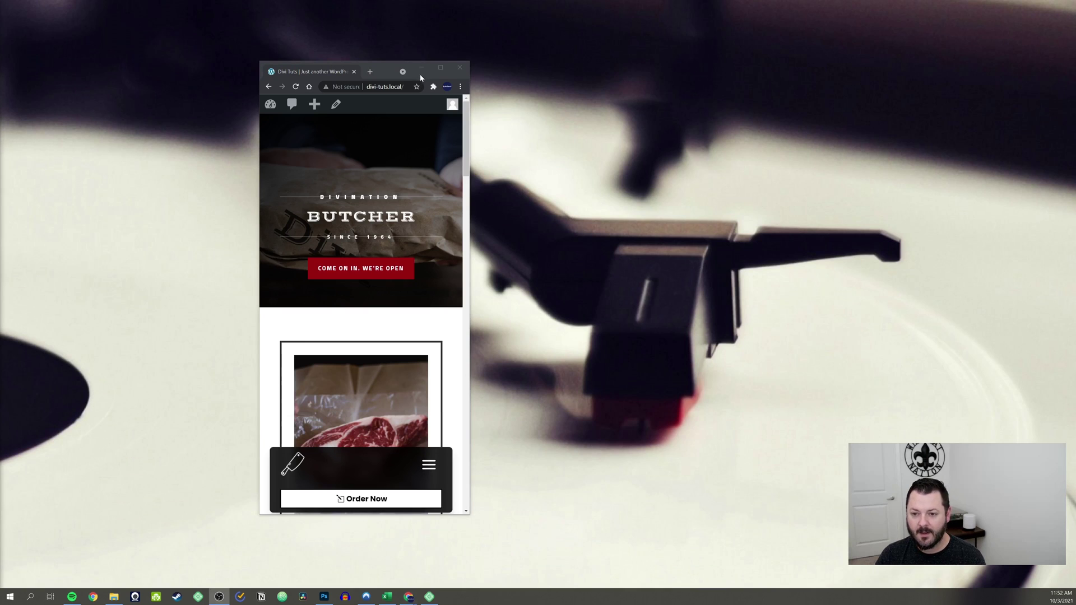
pyautogui.click(439, 67)
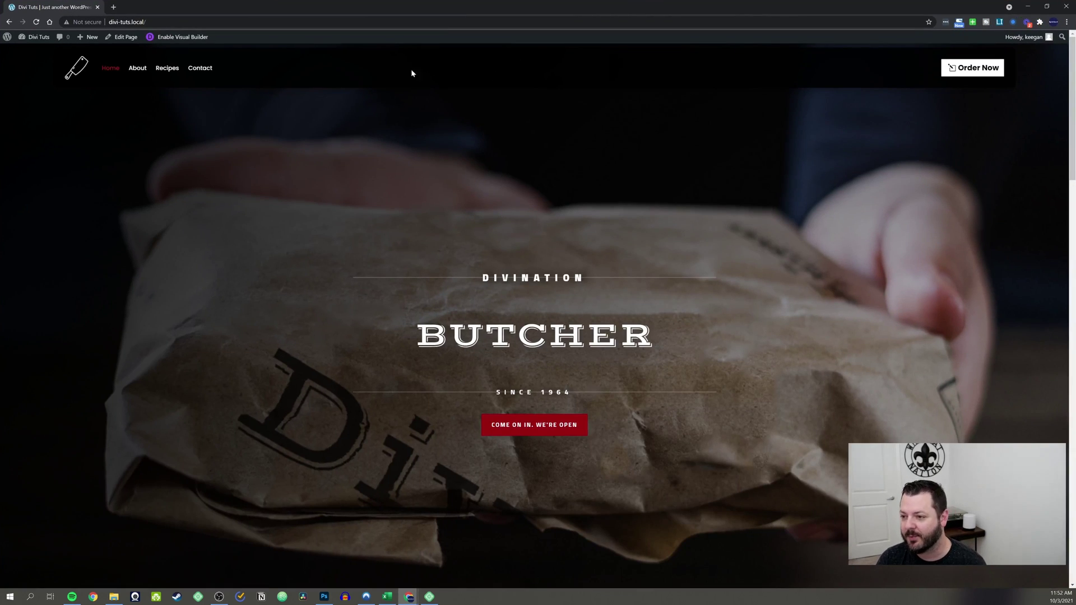
pyautogui.click(197, 69)
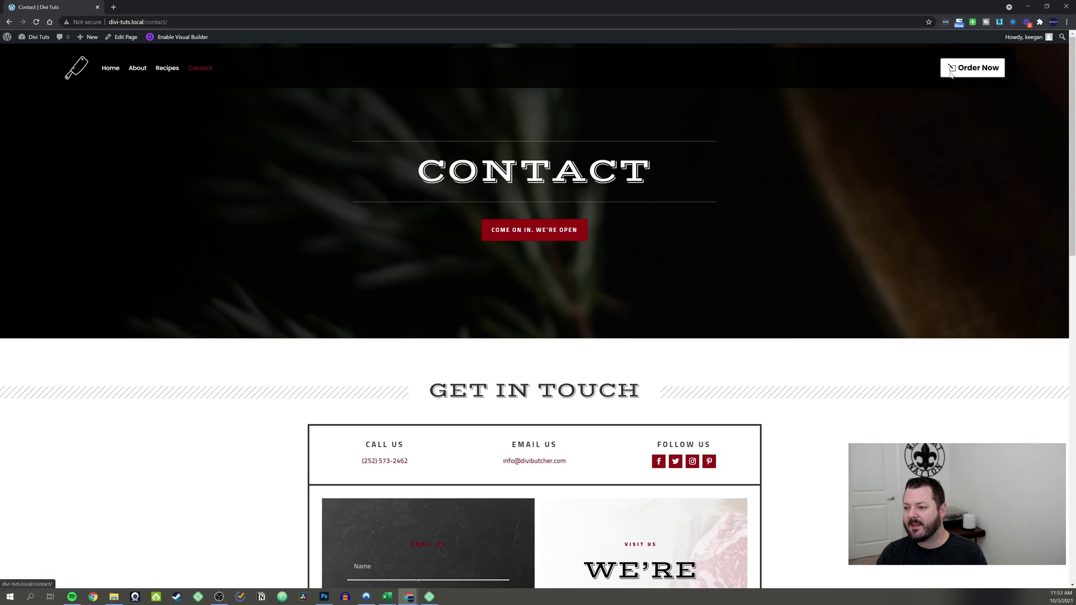
pyautogui.click(1046, 6)
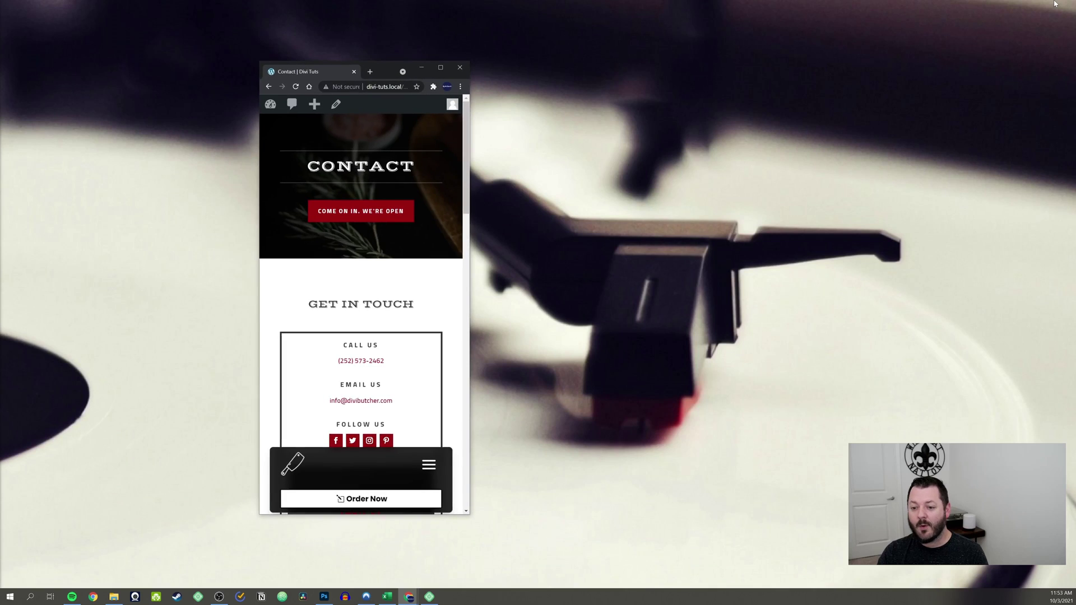
pyautogui.moveTo(465, 146); pyautogui.dragTo(457, 68)
pyautogui.doubleClick(455, 75)
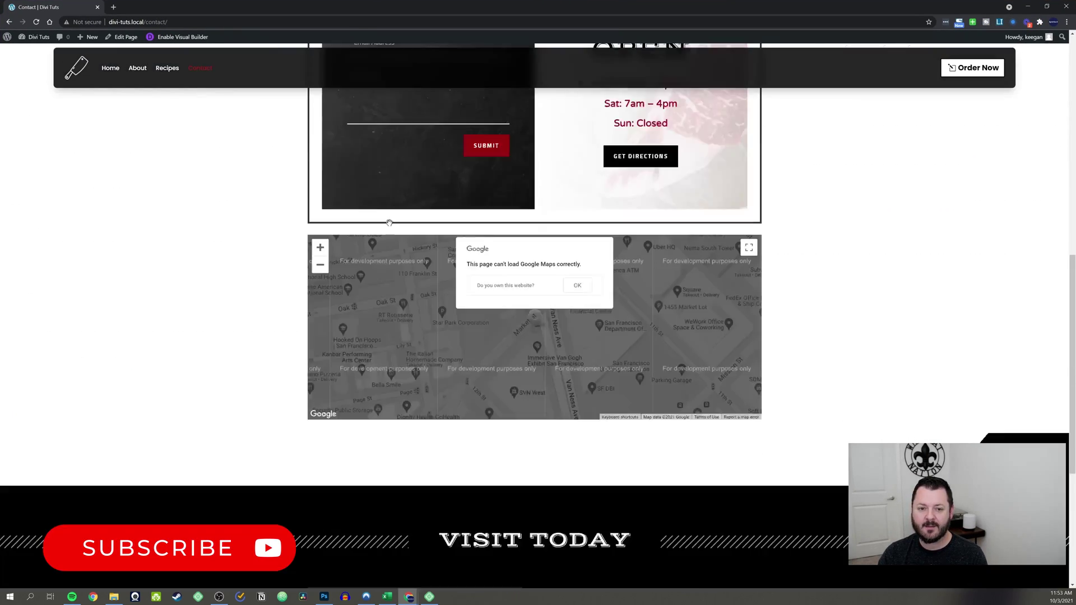
pyautogui.scroll(-5, 389, 223)
pyautogui.scroll(15, 387, 233)
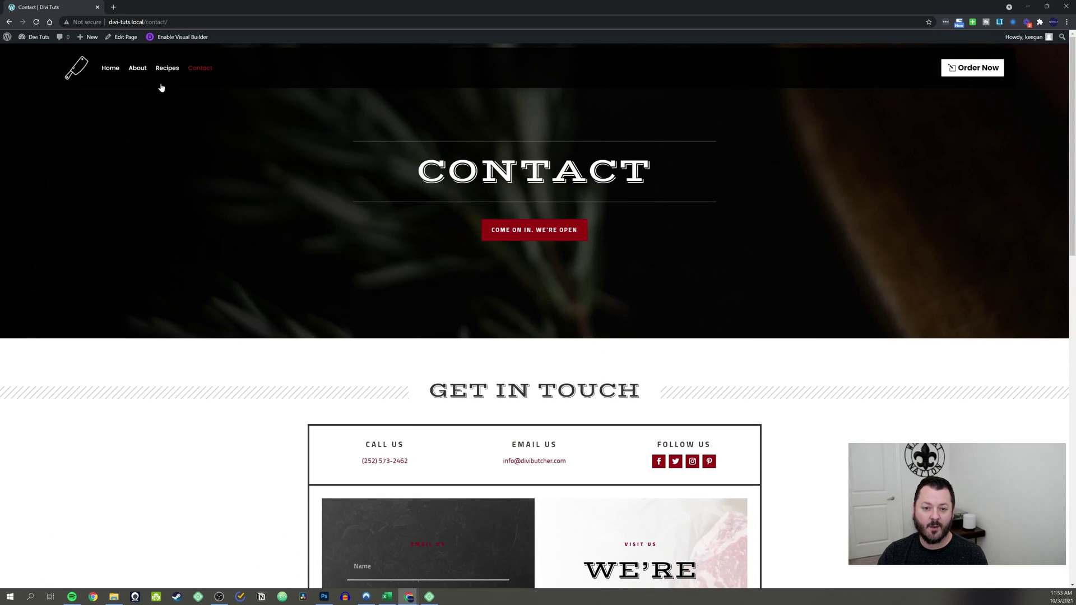